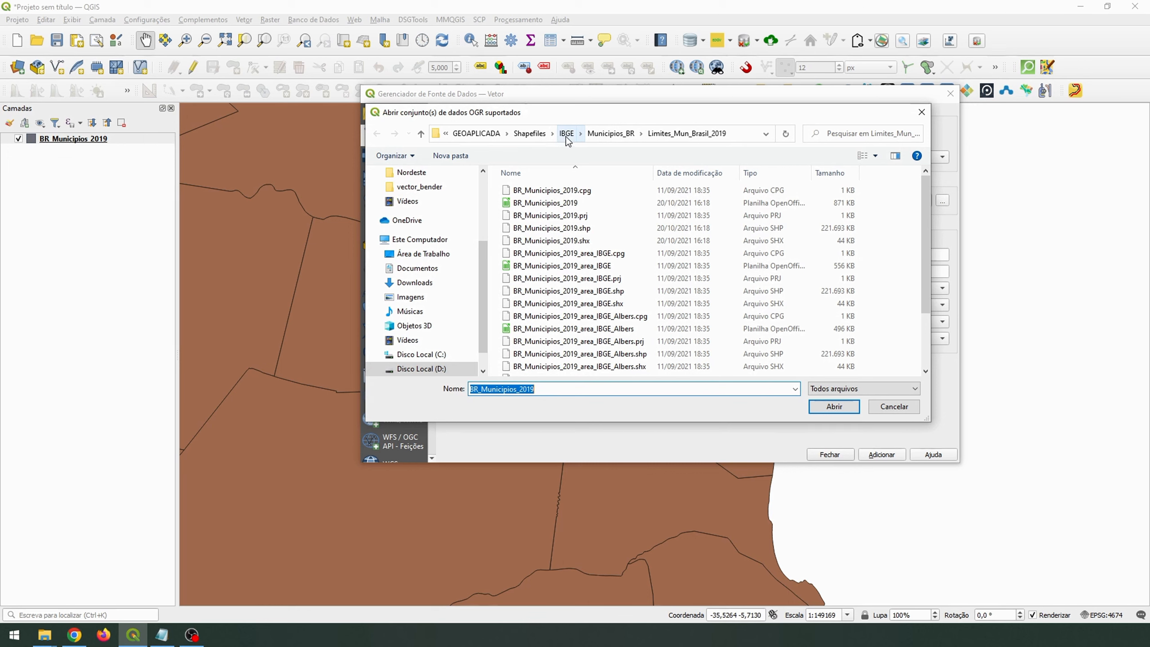
Step: Add the shapefile Logradouros_deslocados.shp from the GEOAPLICADA\Shapefiles\EXERCICIOS\vector_bender folder as a vector layer and close the data source manager
left_click(542, 135)
scroll(564, 307, "down", 1)
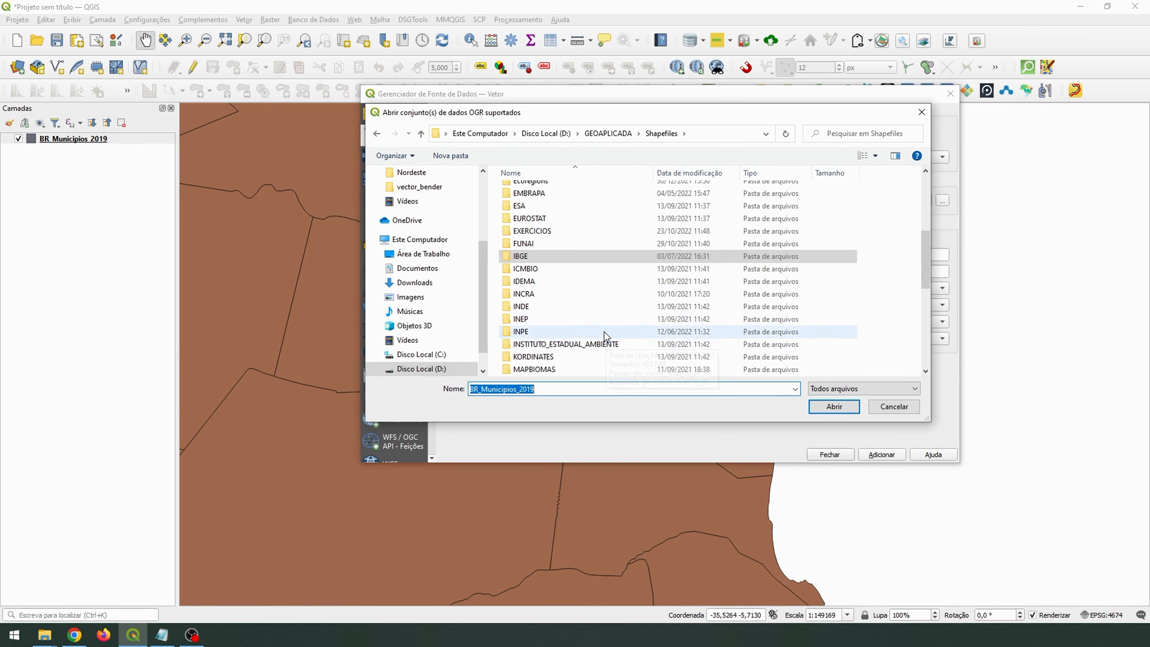
left_click(530, 232)
double_click(531, 231)
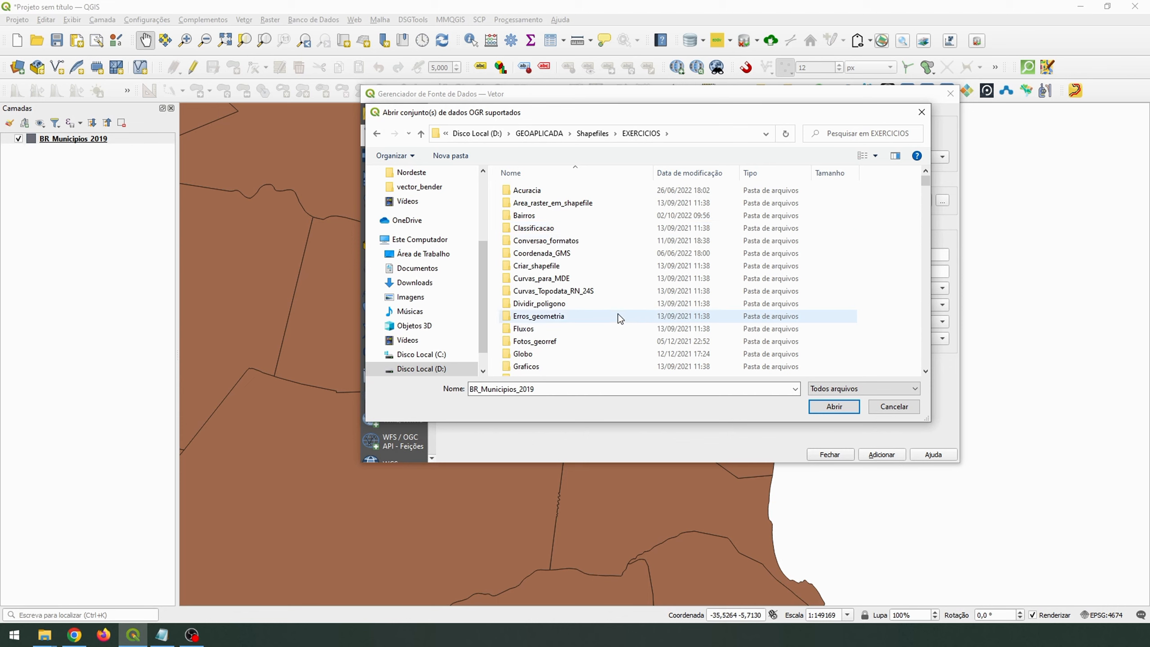
scroll(618, 314, "down", 3)
scroll(618, 316, "down", 8)
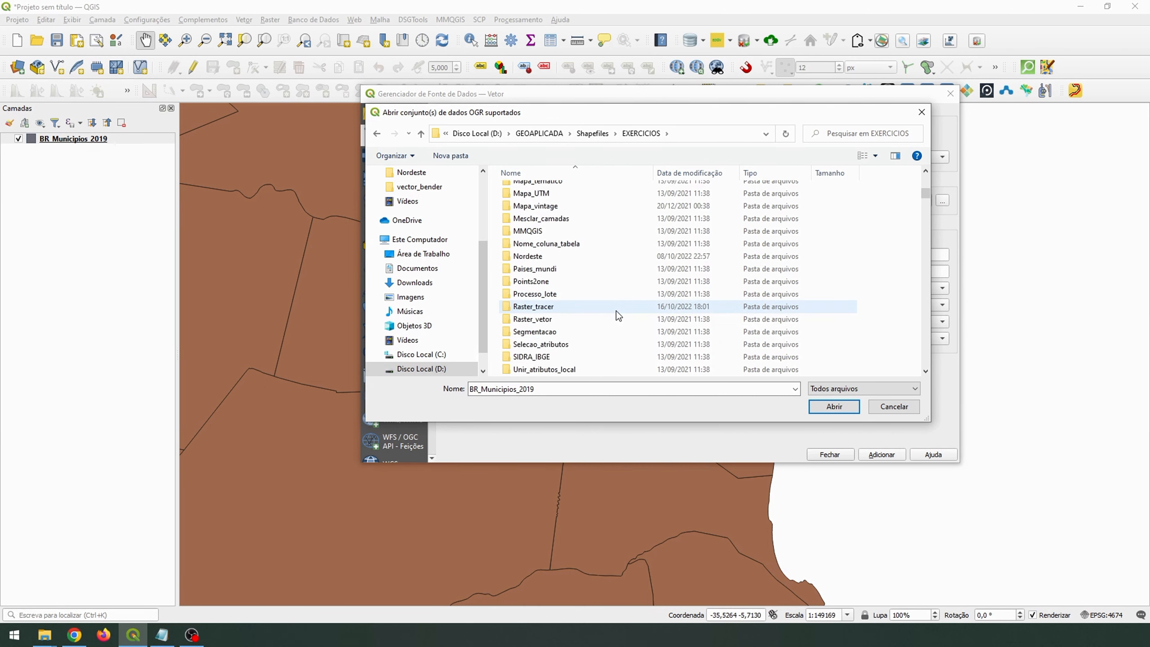
double_click(530, 294)
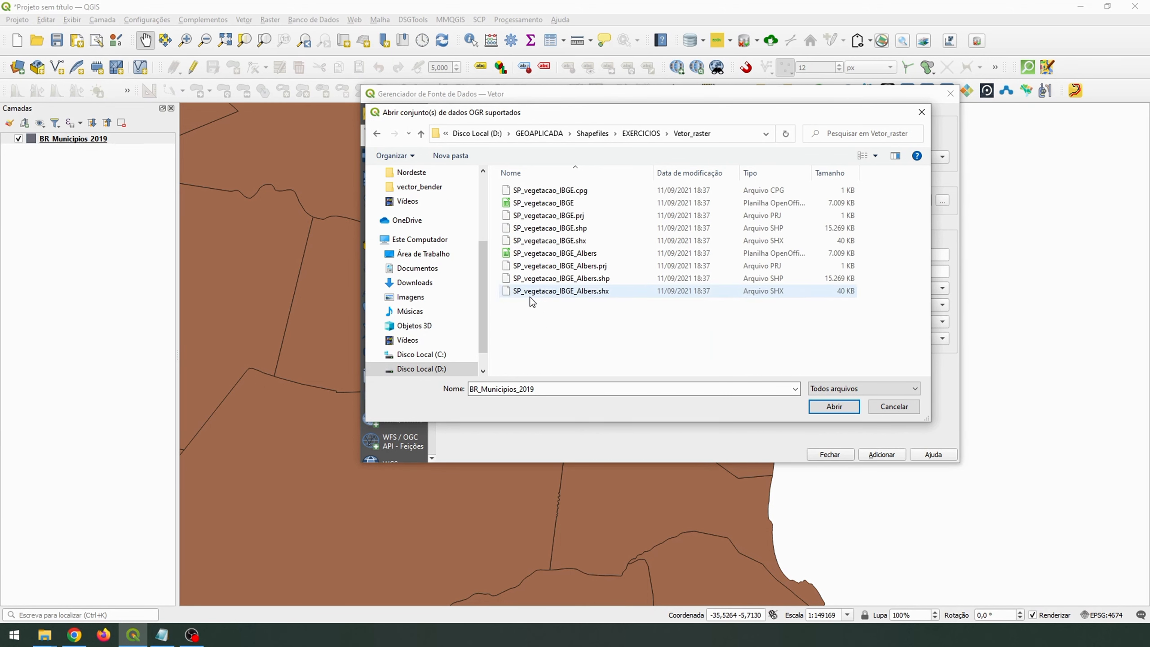
key("BackSpace")
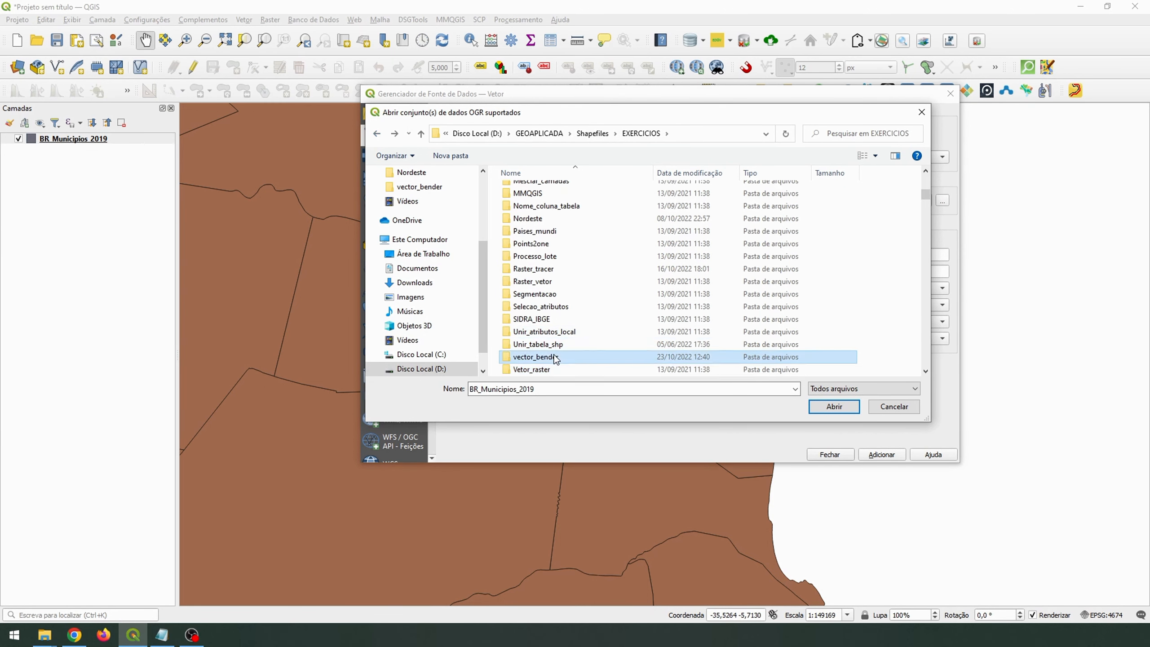
double_click(592, 358)
left_click(584, 245)
left_click(835, 407)
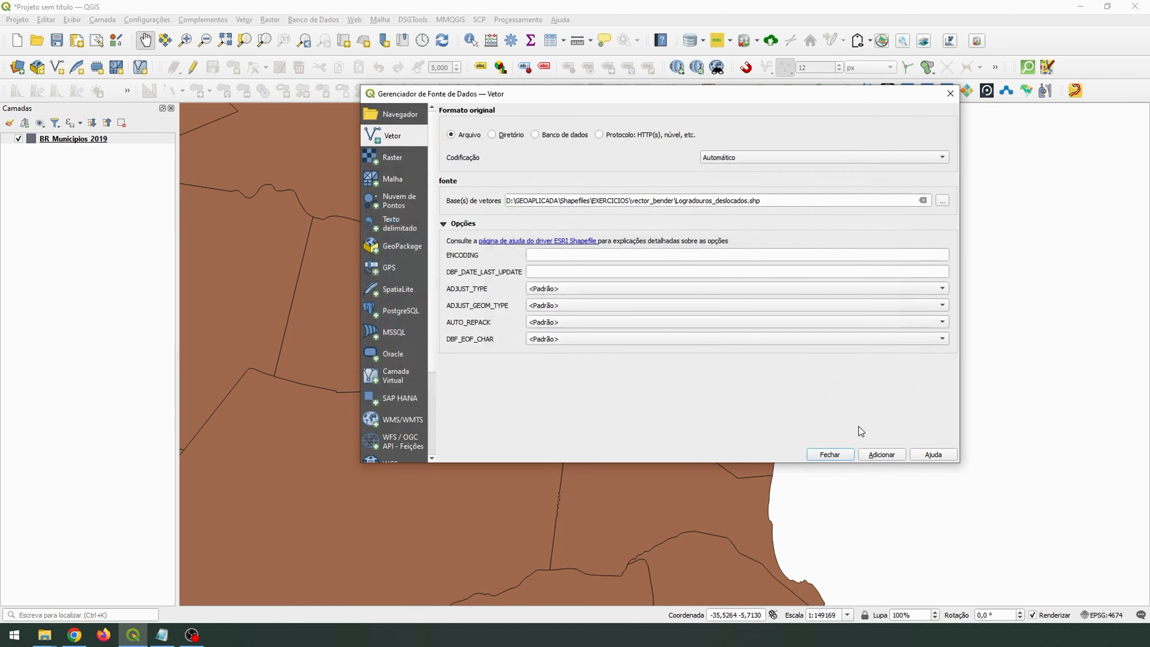
left_click(821, 453)
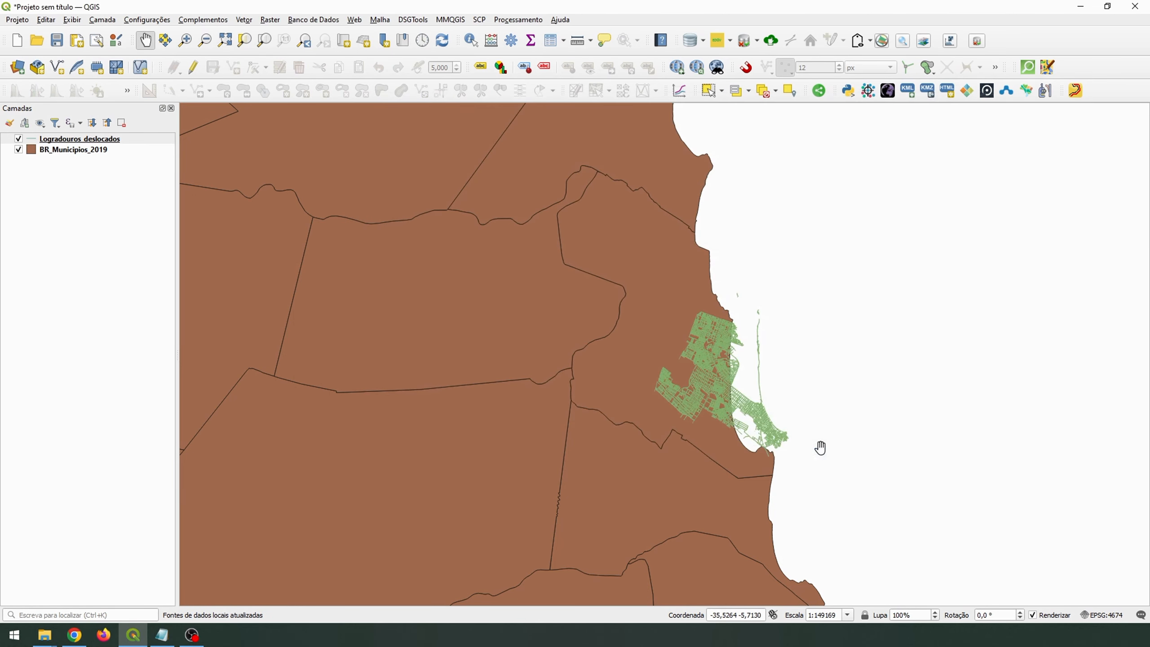
Step: Make the simple fill of the BR_Municipios_2019 layer transparent in its symbology properties
scroll(747, 435, "up", 1)
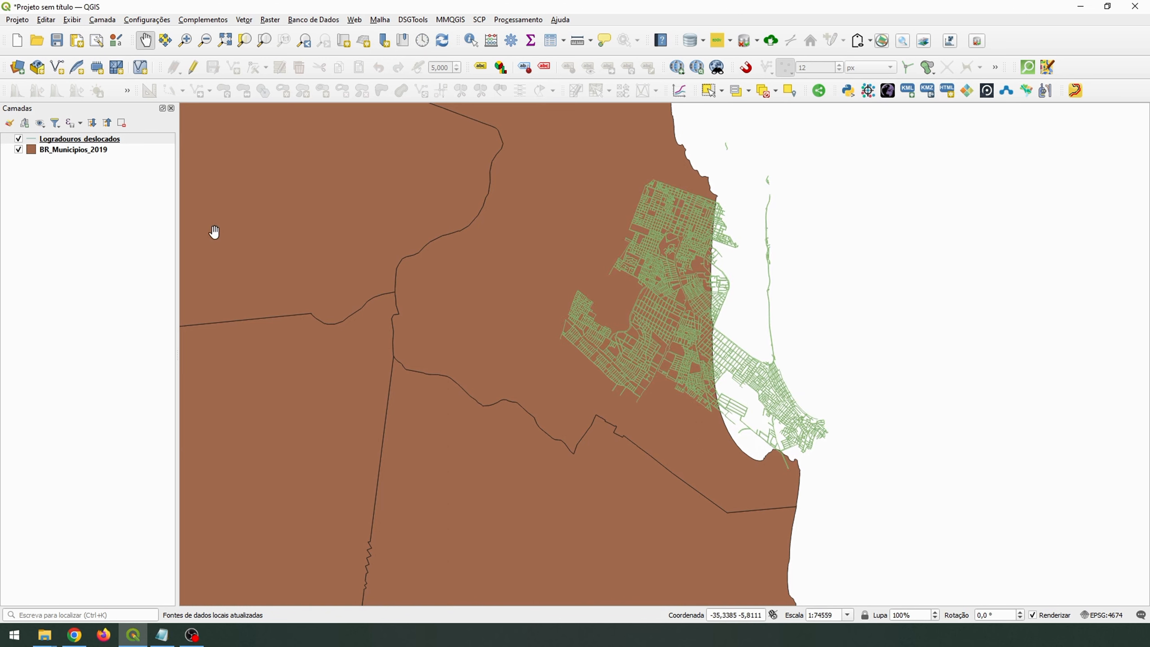
left_click(33, 151)
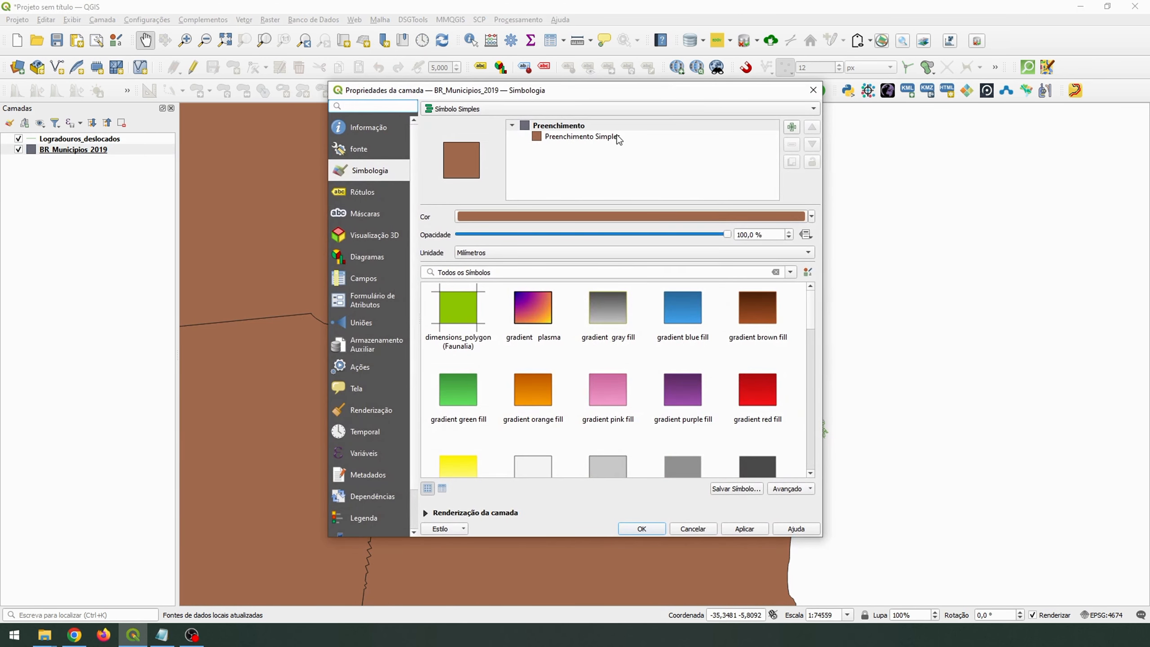
left_click(619, 137)
left_click(787, 244)
left_click(777, 245)
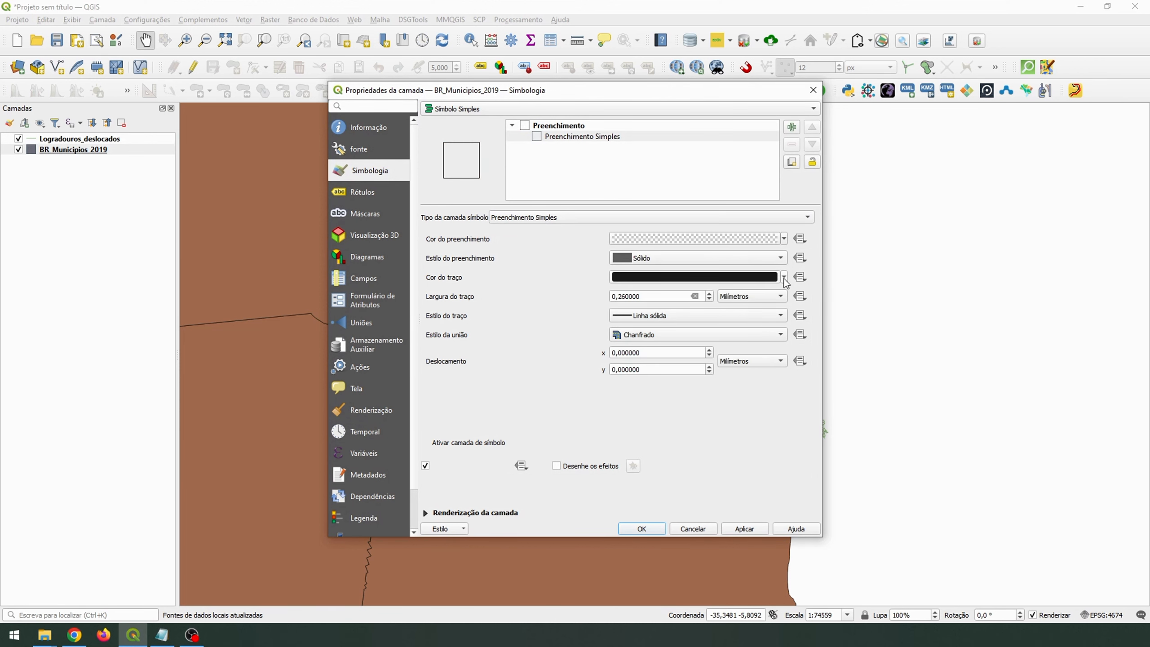
Step: Set the BR_Municipios_2019 outline width to 0.66 mm and apply the style
left_click(784, 277)
left_click(589, 324)
scroll(640, 296, "up", 1)
scroll(640, 296, "up", 1)
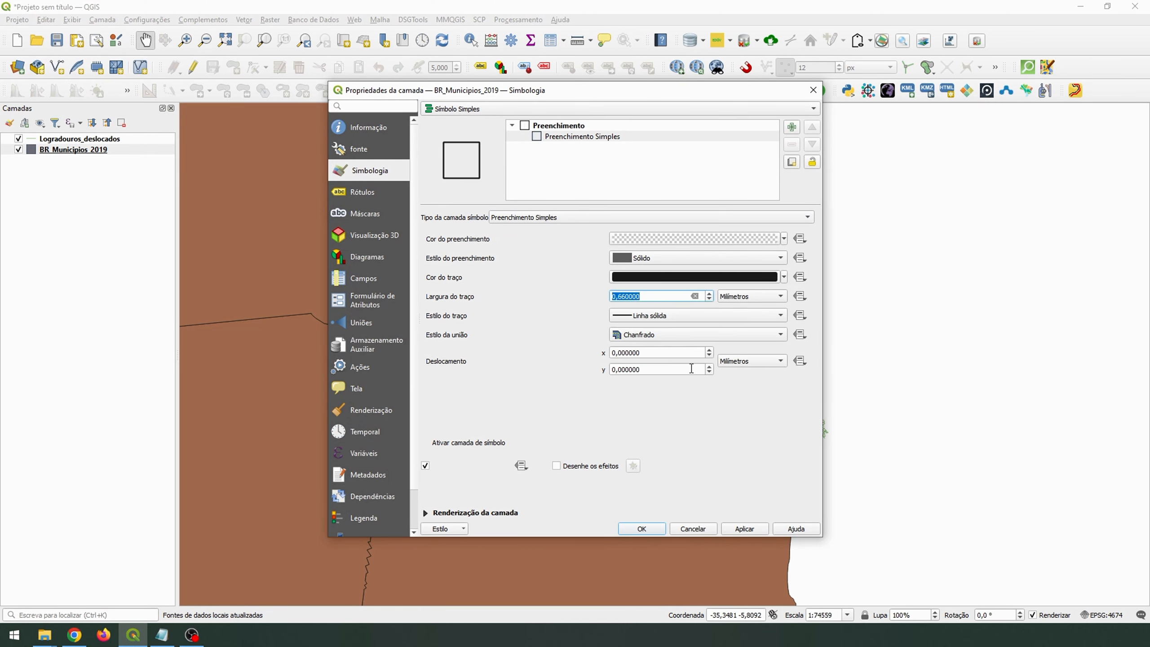
left_click(636, 532)
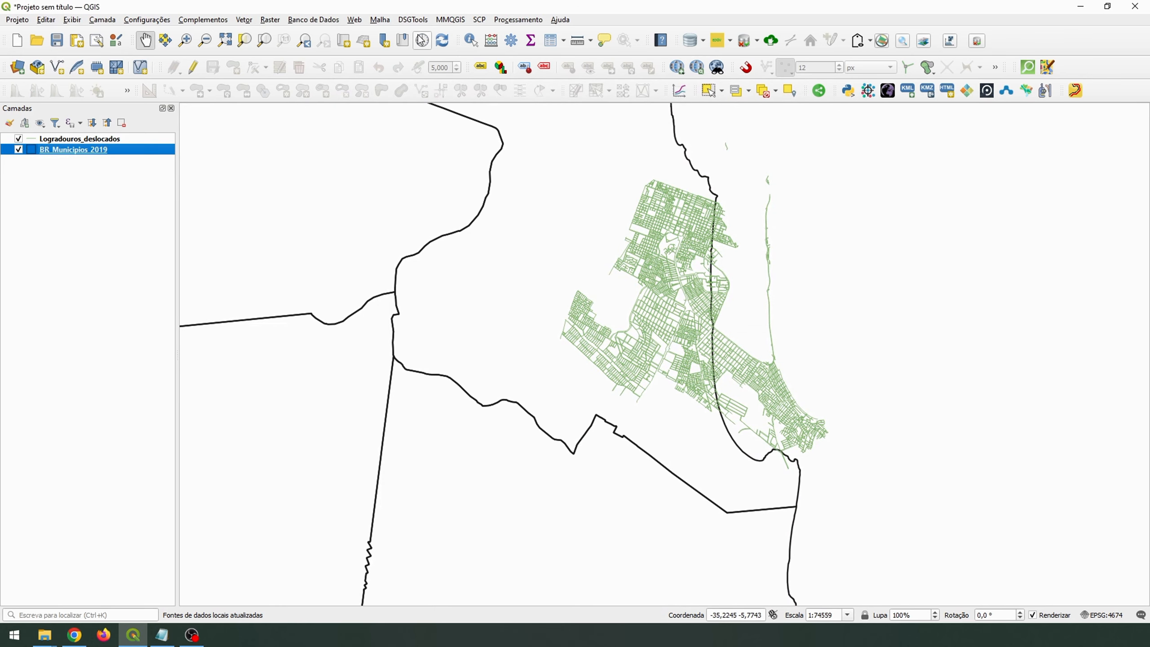
Step: Add the Google Satellite basemap from QuickMapServices
left_click(354, 19)
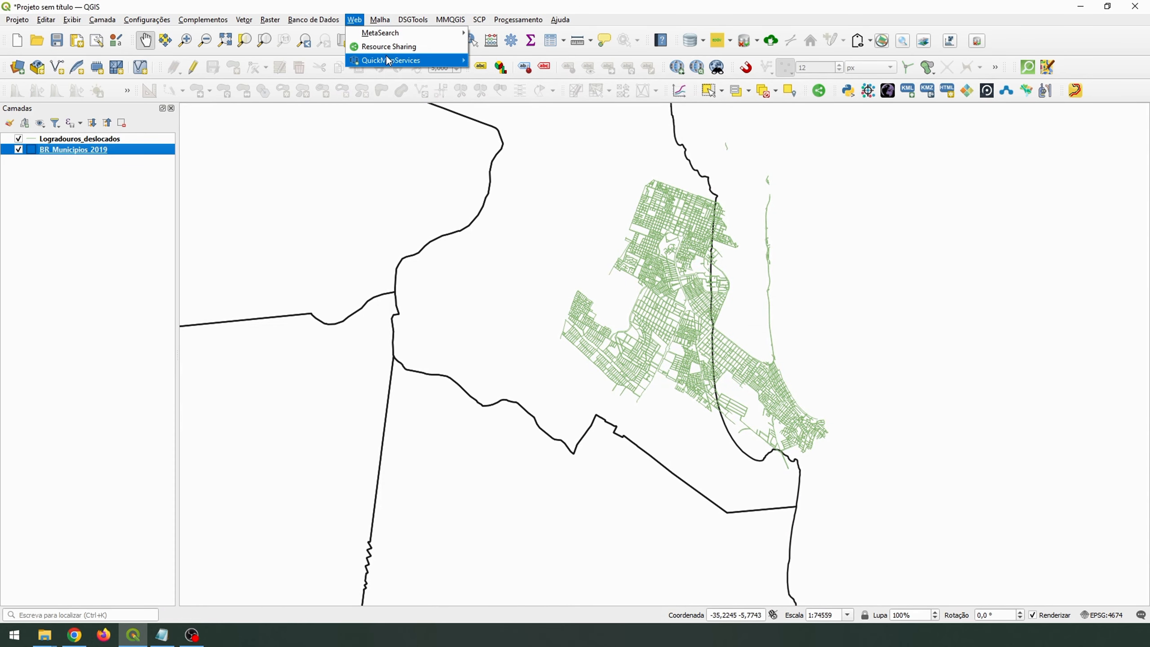
mouse_move(388, 61)
mouse_move(559, 143)
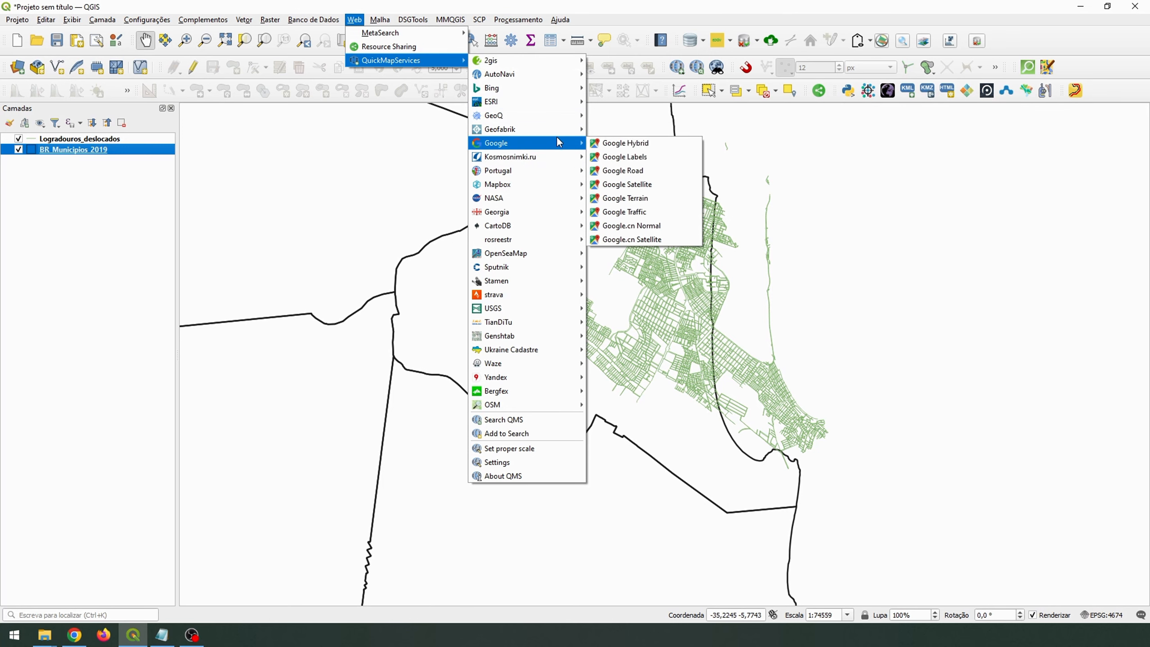
left_click(661, 184)
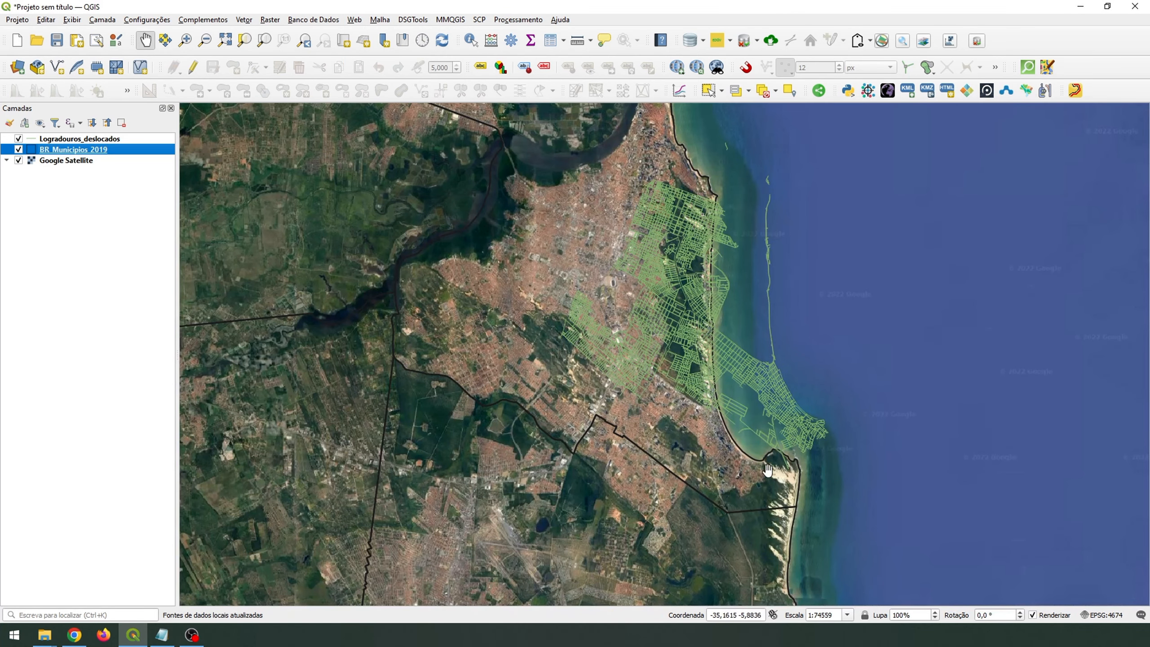
Step: Compare the displaced streets with the satellite coastline and identify the municipalities on either side of the boundary to their south
scroll(760, 476, "up", 4)
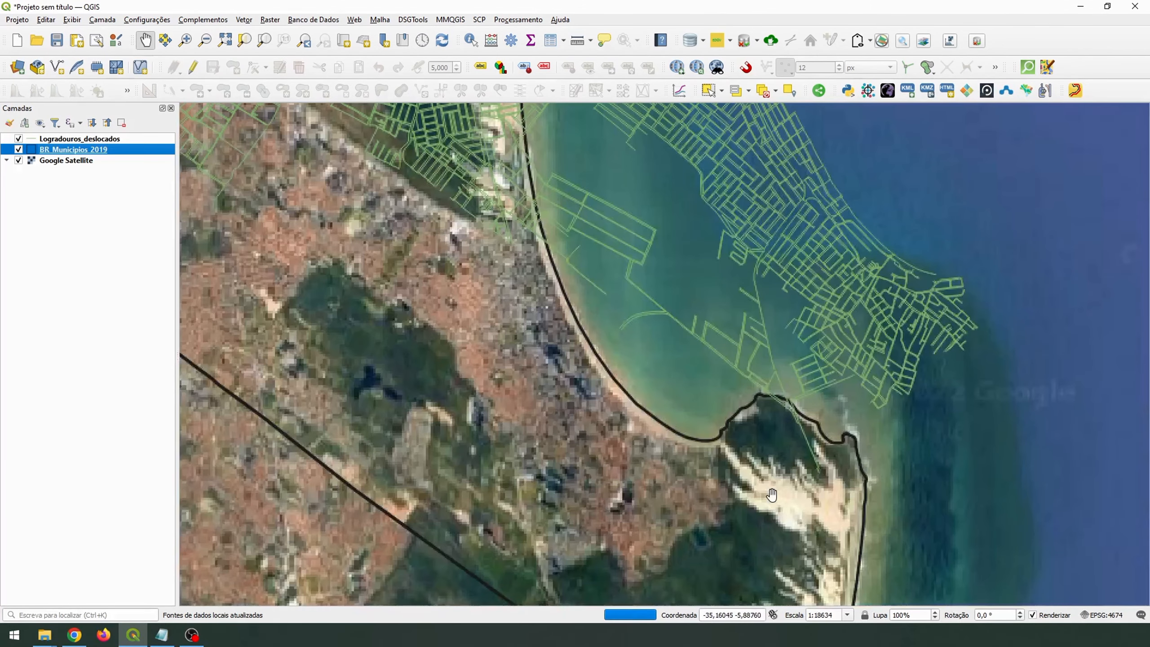
scroll(770, 446, "down", 2)
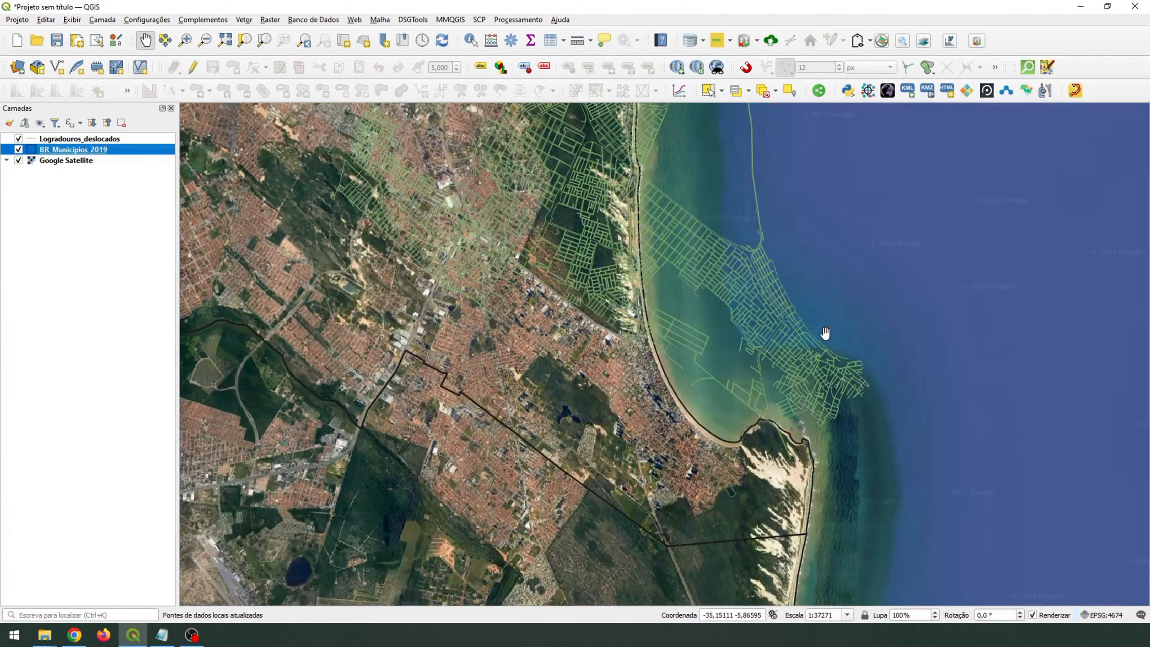
mouse_move(722, 433)
left_mouse_down()
mouse_move(746, 415)
mouse_move(724, 428)
left_mouse_up()
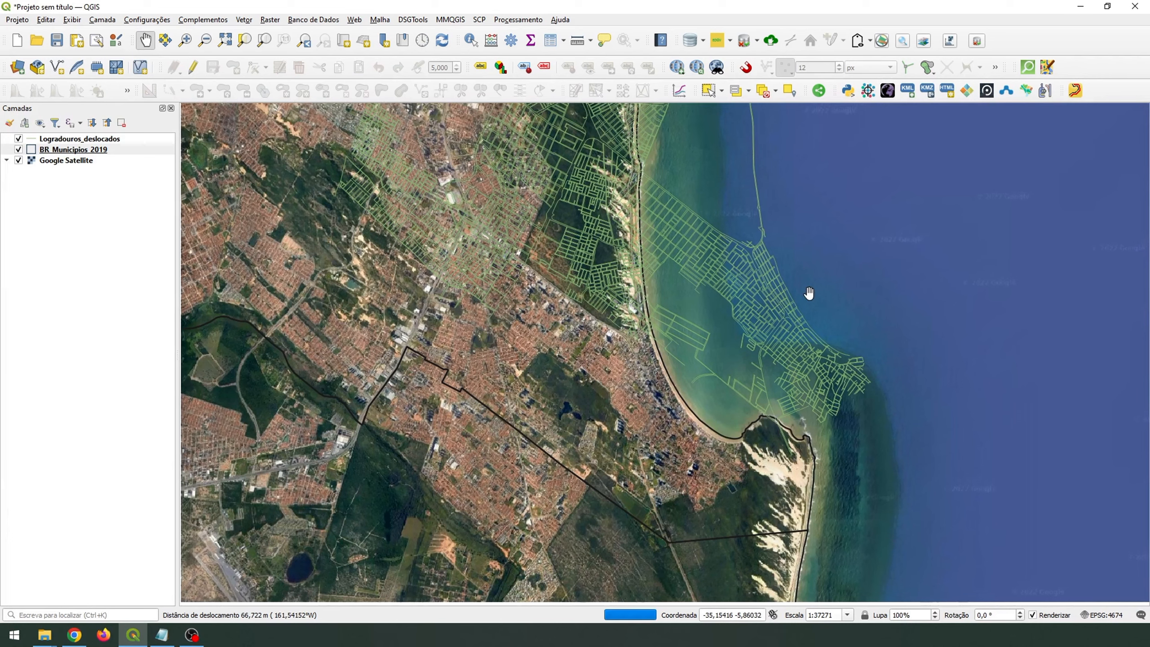
left_click(470, 41)
left_click_drag(856, 281, 730, 413)
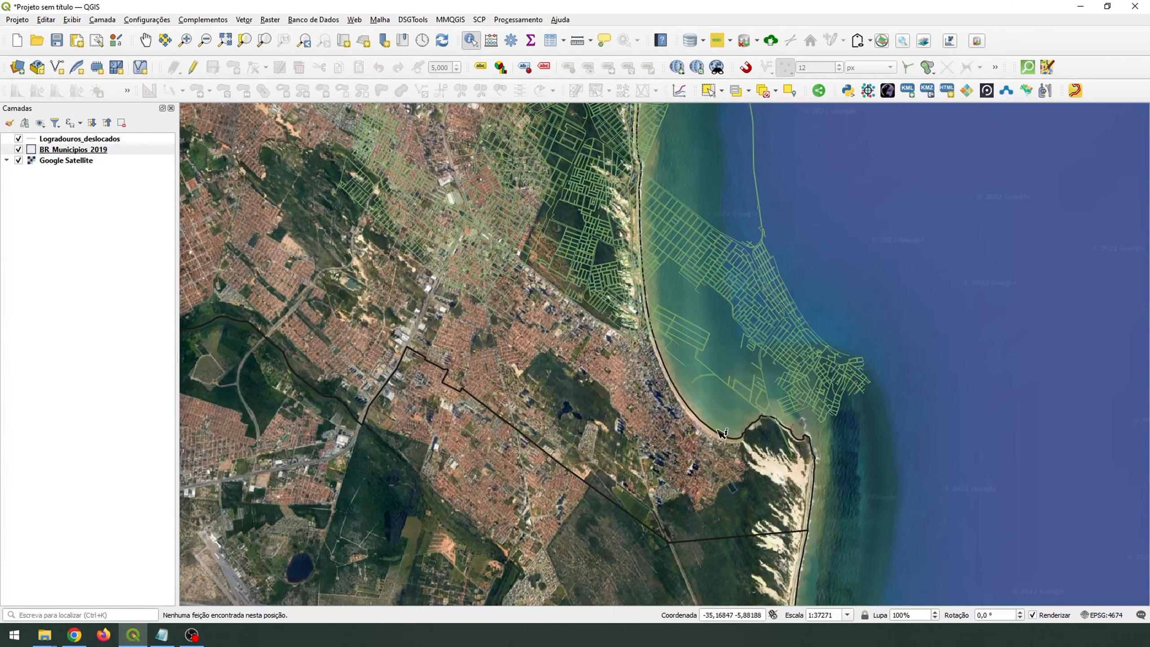
left_click(563, 503)
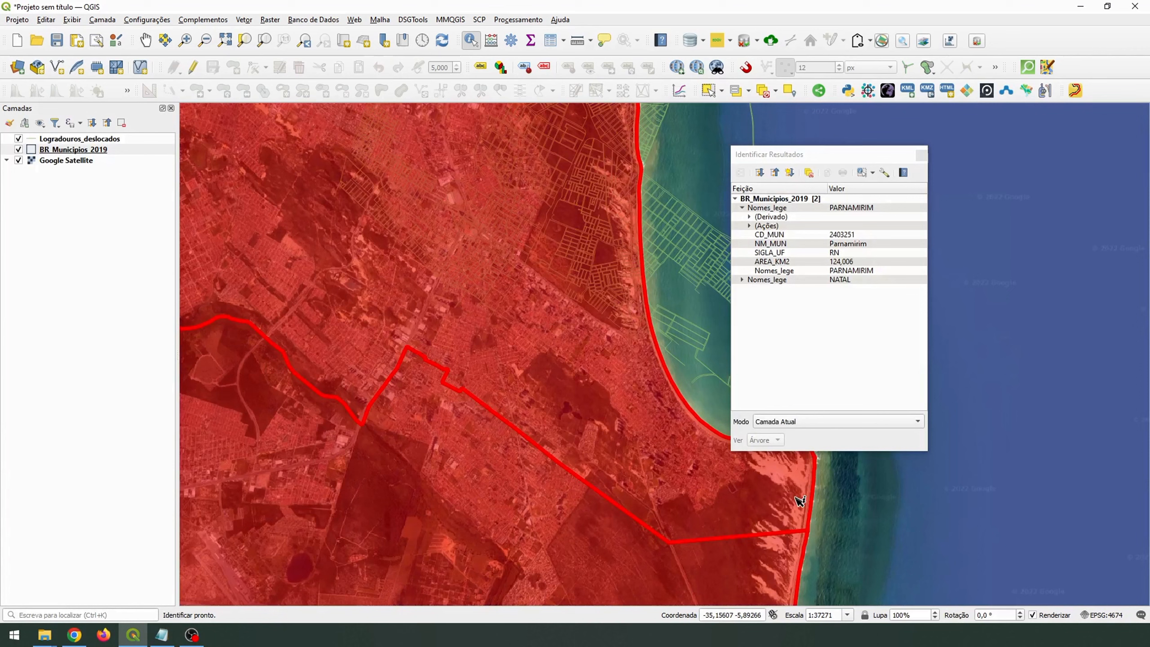
left_click(902, 495)
left_click(921, 155)
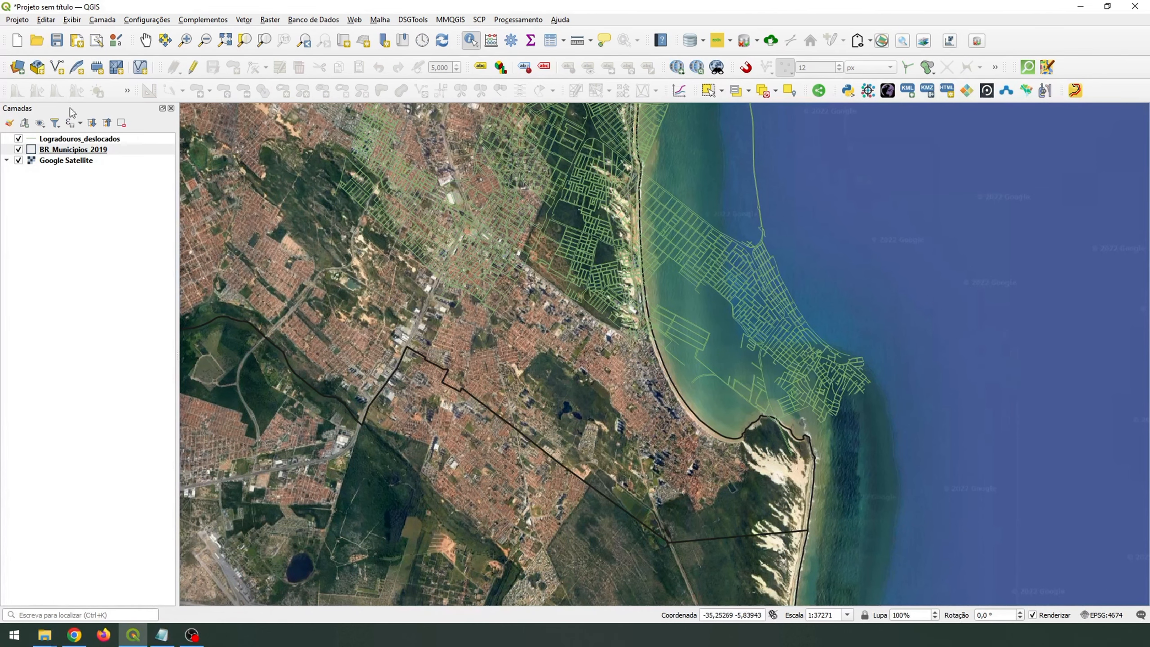
Step: Restyle the Logradouros_deslocados lines in near-black with a thicker stroke so the streets stand out against the imagery
left_click(34, 142)
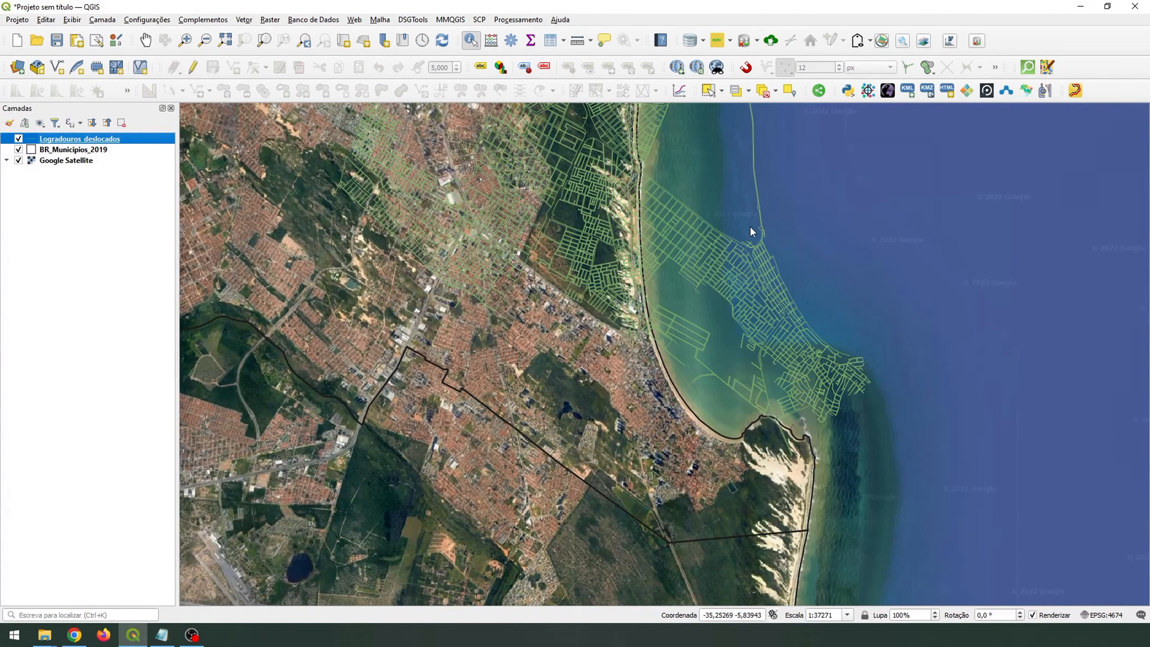
double_click(79, 139)
left_click(556, 136)
scroll(572, 256, "up", 1)
left_click(775, 239)
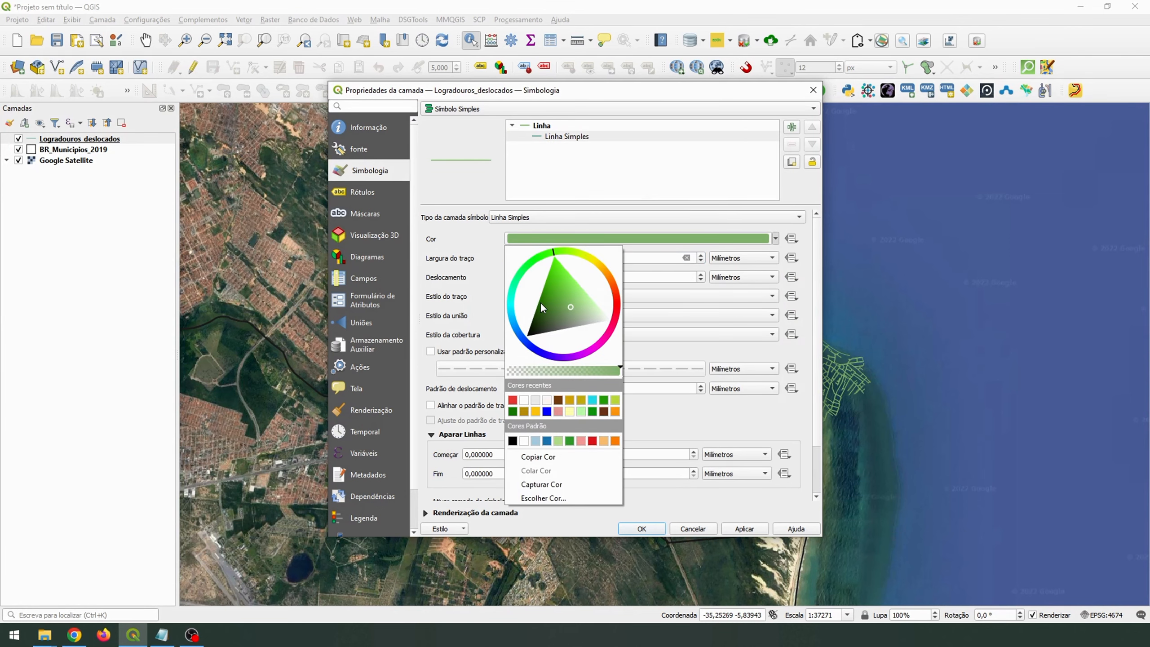
left_click(543, 332)
left_click(661, 529)
left_click(661, 529)
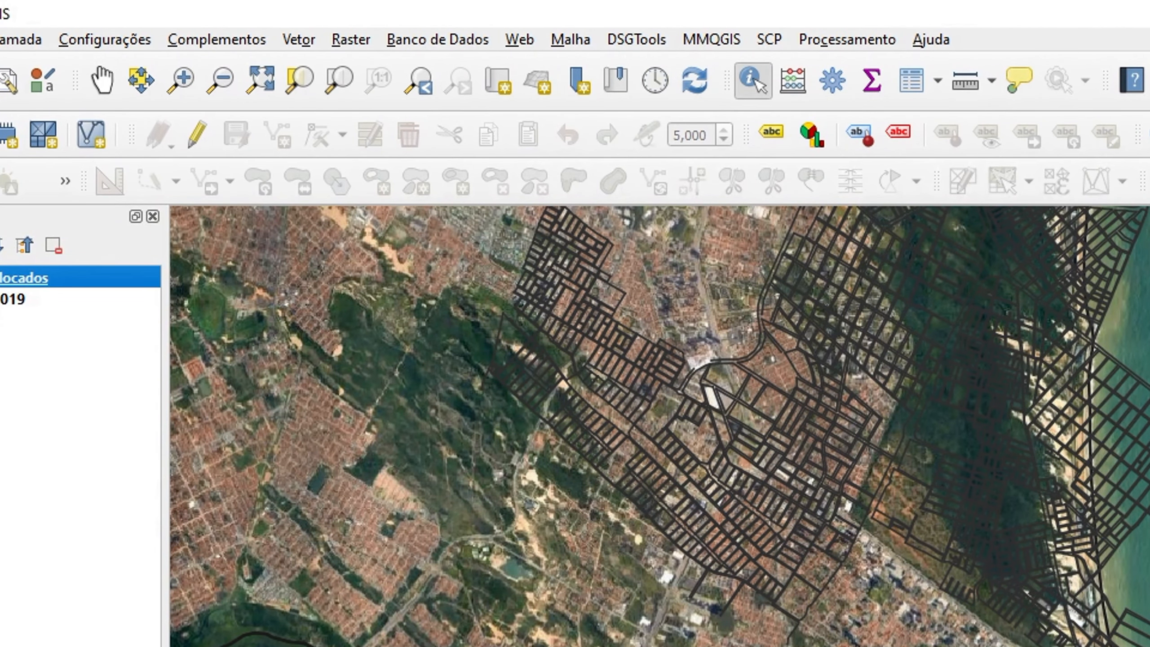
Step: Open the Vector Bender plugin, choose Logradouros_deslocados as the layer to bend and enable editing on it
left_click(236, 37)
mouse_move(315, 372)
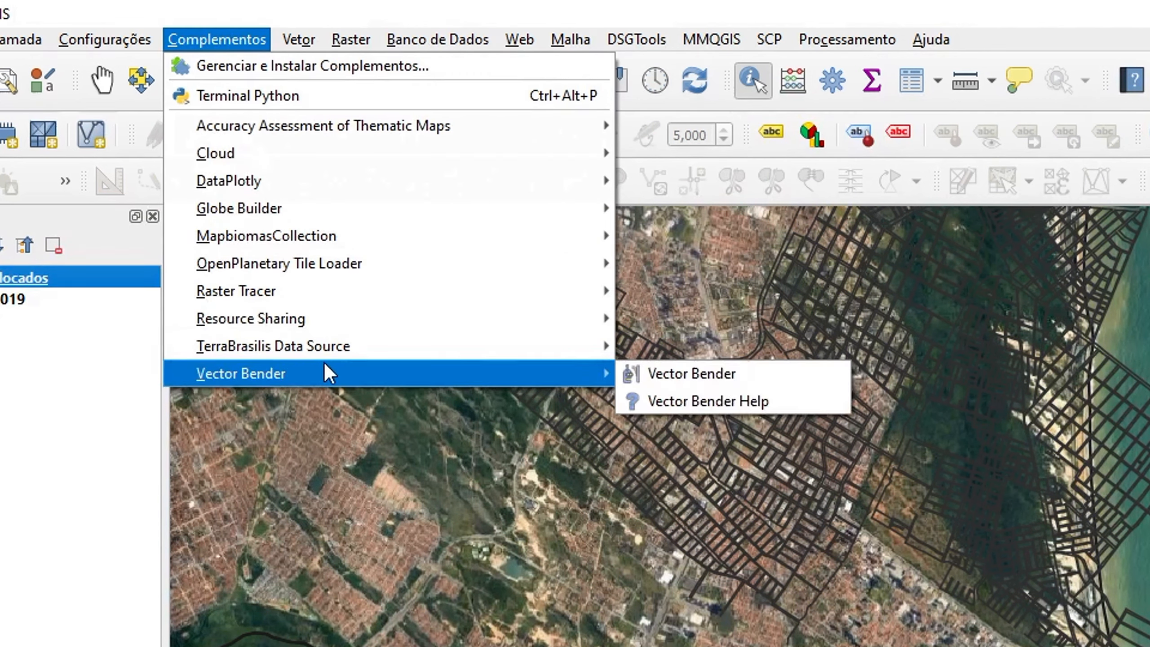
left_click(760, 350)
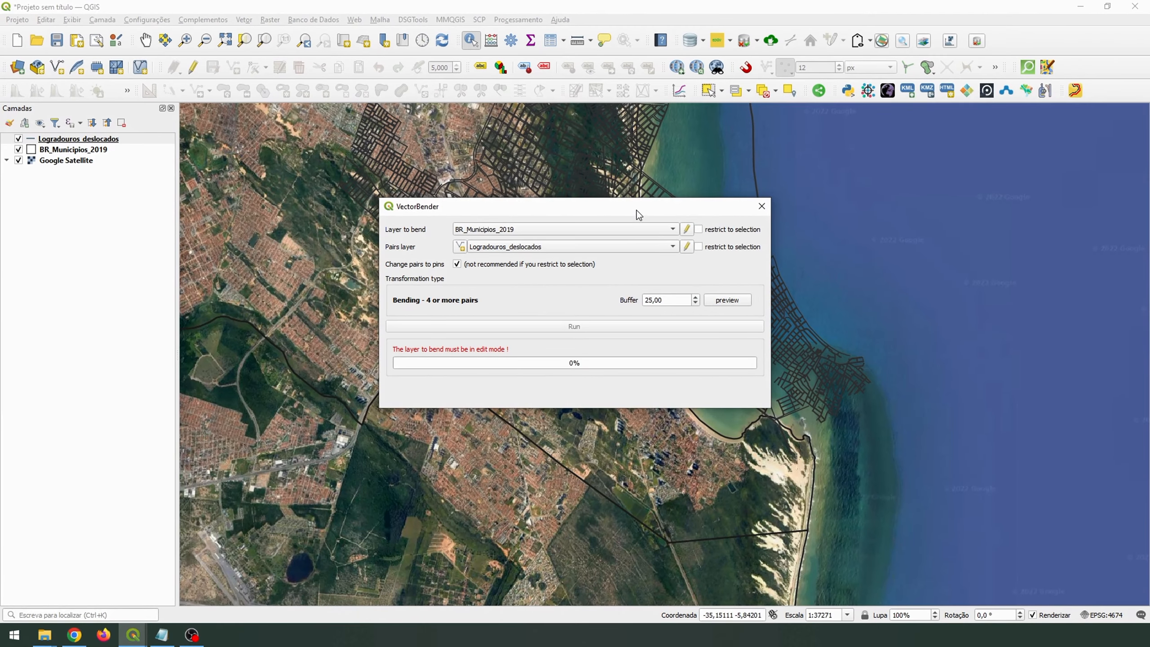
left_click_drag(639, 215, 676, 189)
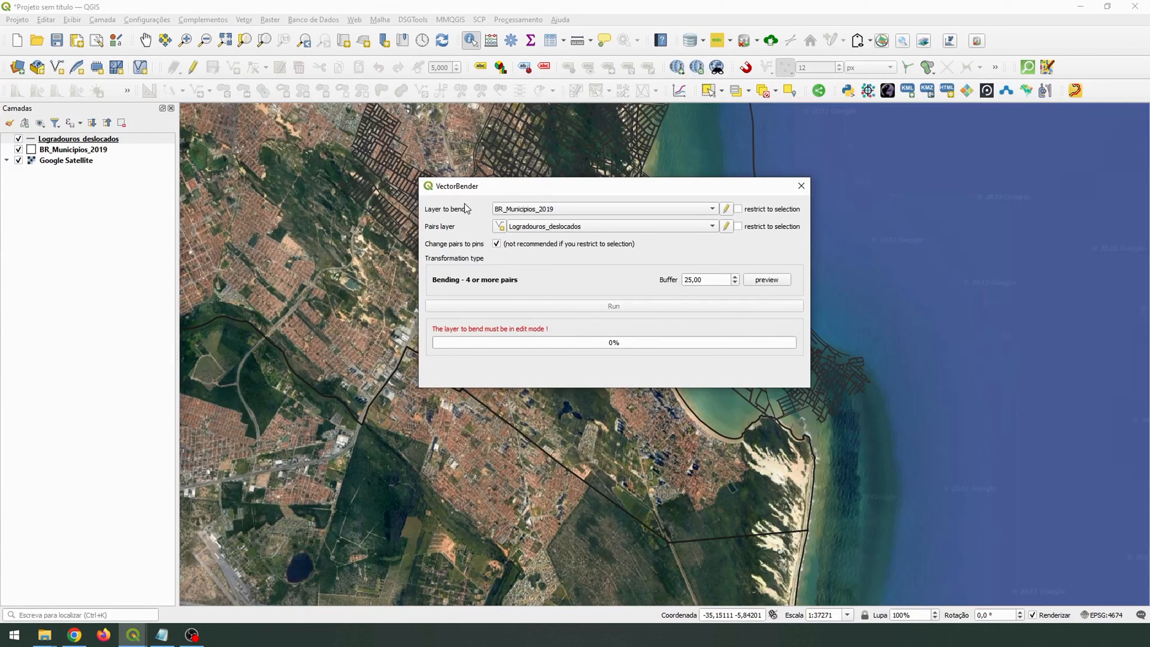
left_click(515, 213)
left_click(519, 217)
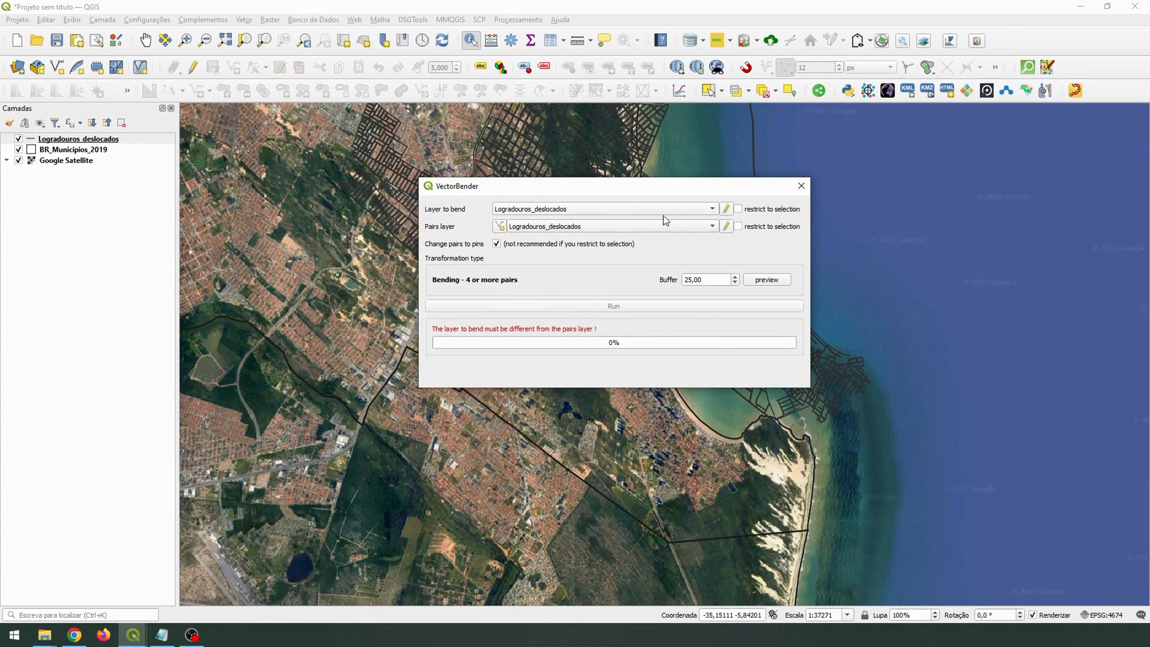
left_click(728, 225)
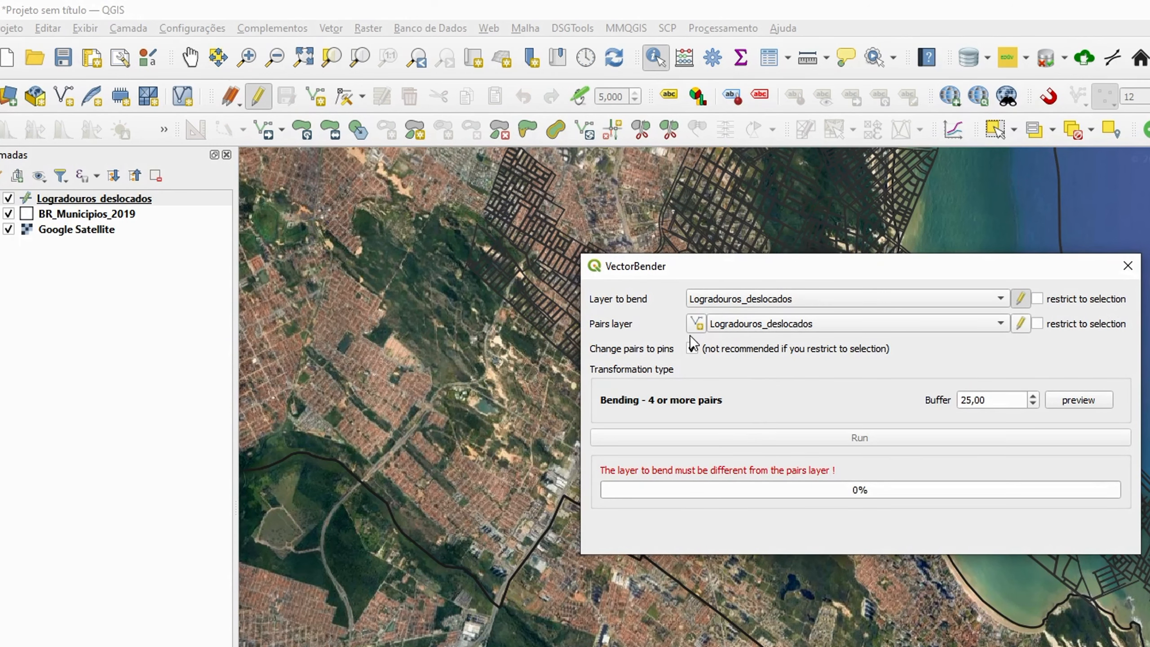
Step: Create a new Vector Bender pairs layer for the transformation and enable editing on it
left_click(698, 326)
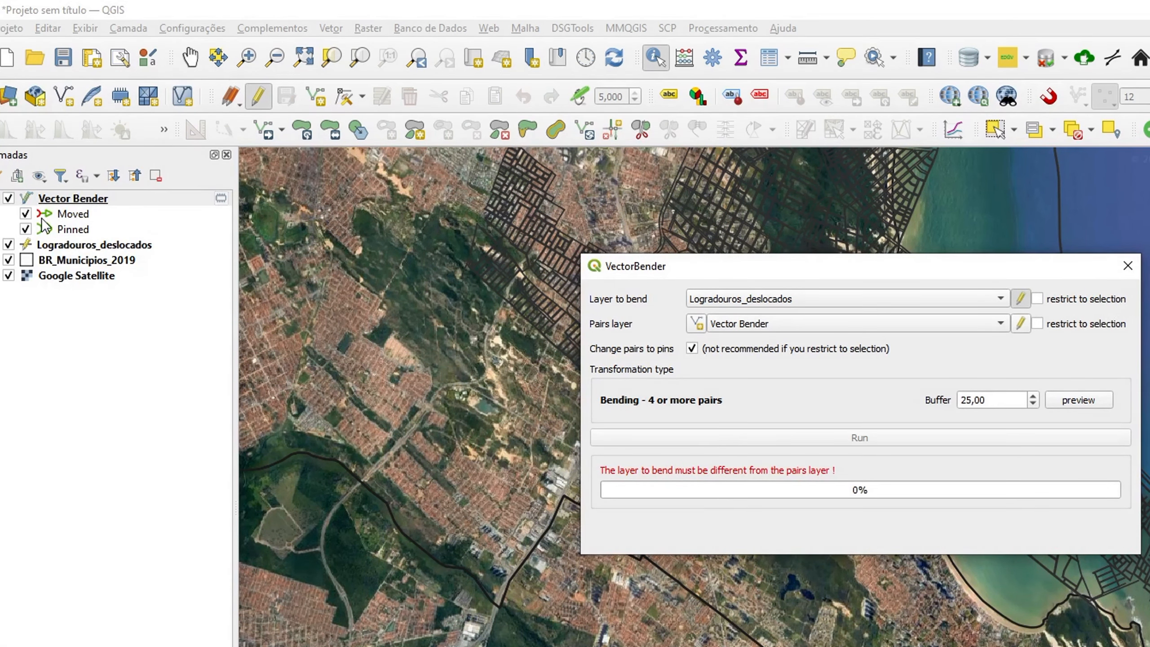
left_click_drag(661, 275, 421, 429)
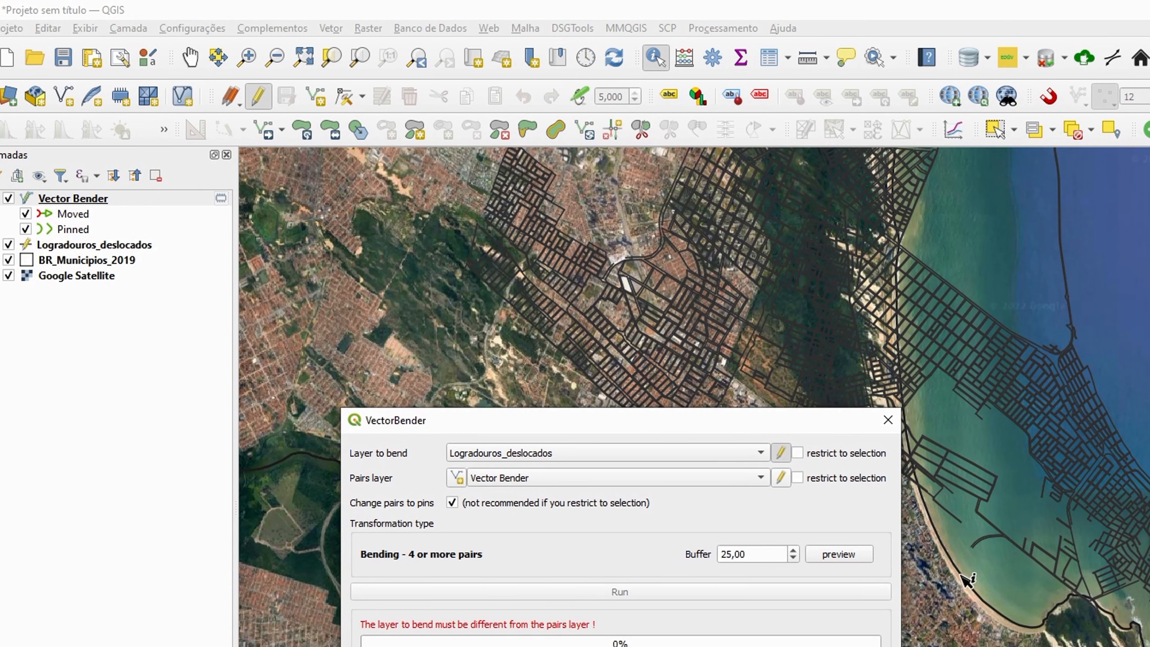
left_click_drag(698, 423, 894, 302)
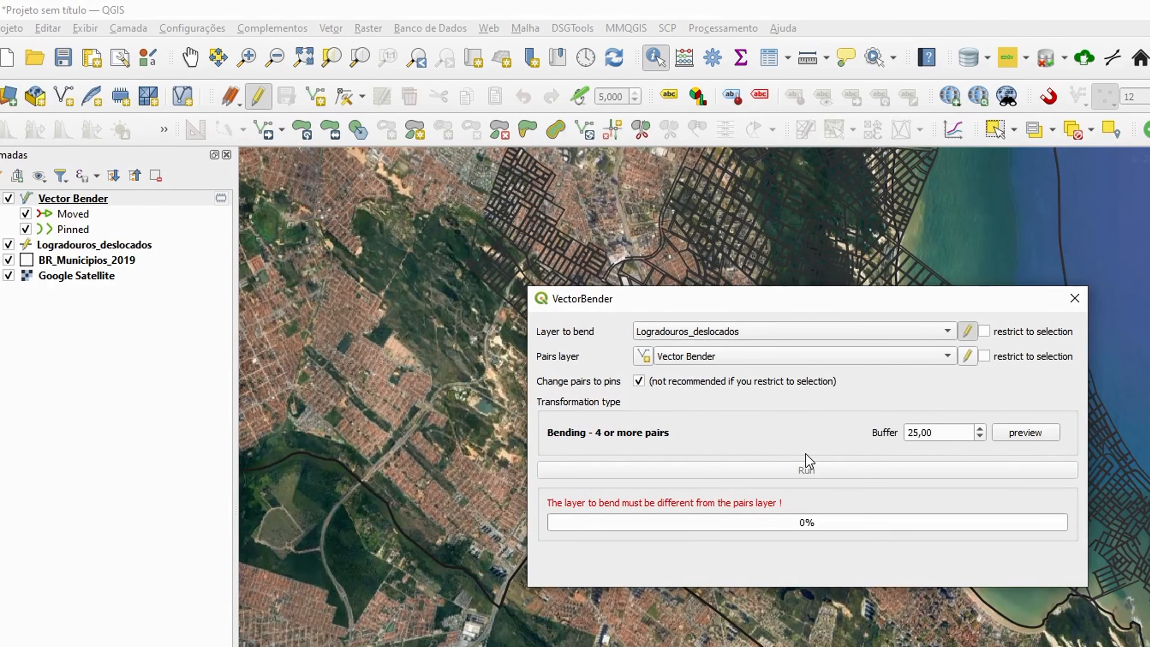
left_click(966, 357)
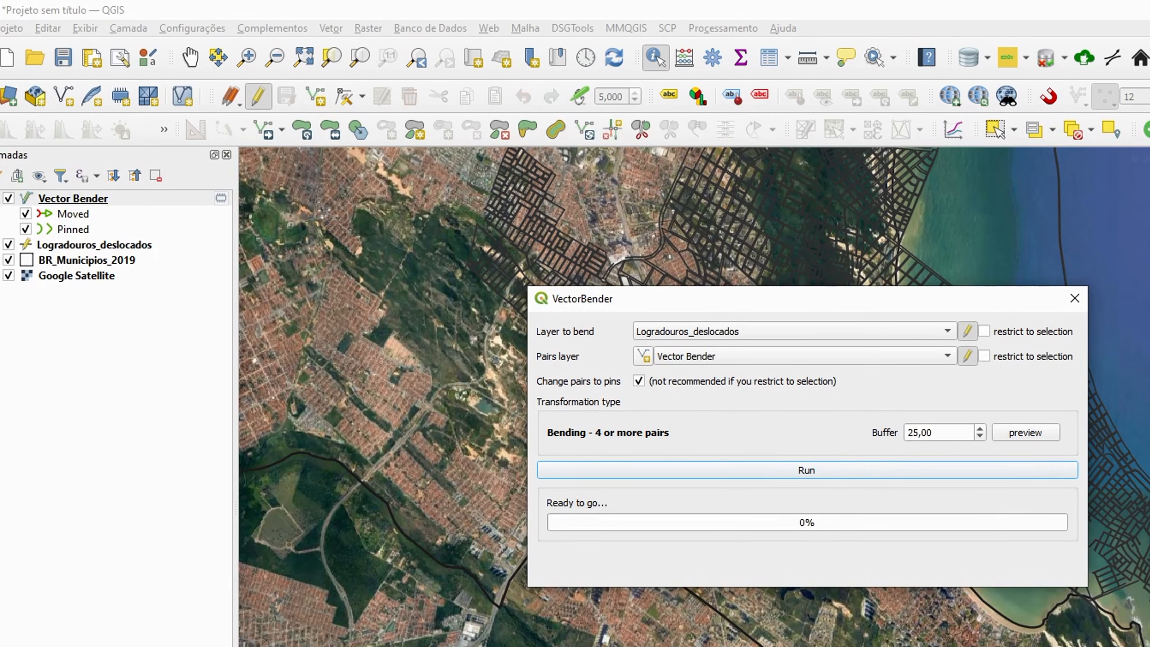
Step: Compare the displaced streets over the sea with the beachfront in the satellite imagery to find a matching control point
left_click_drag(934, 301, 634, 308)
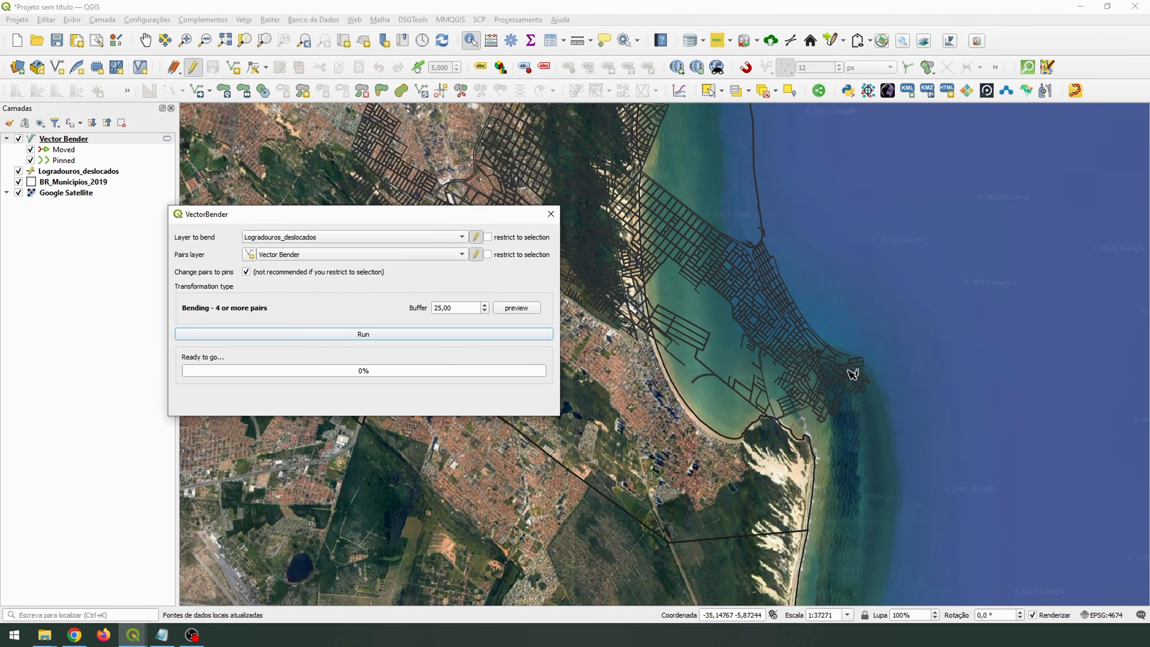
scroll(857, 358, "up", 2)
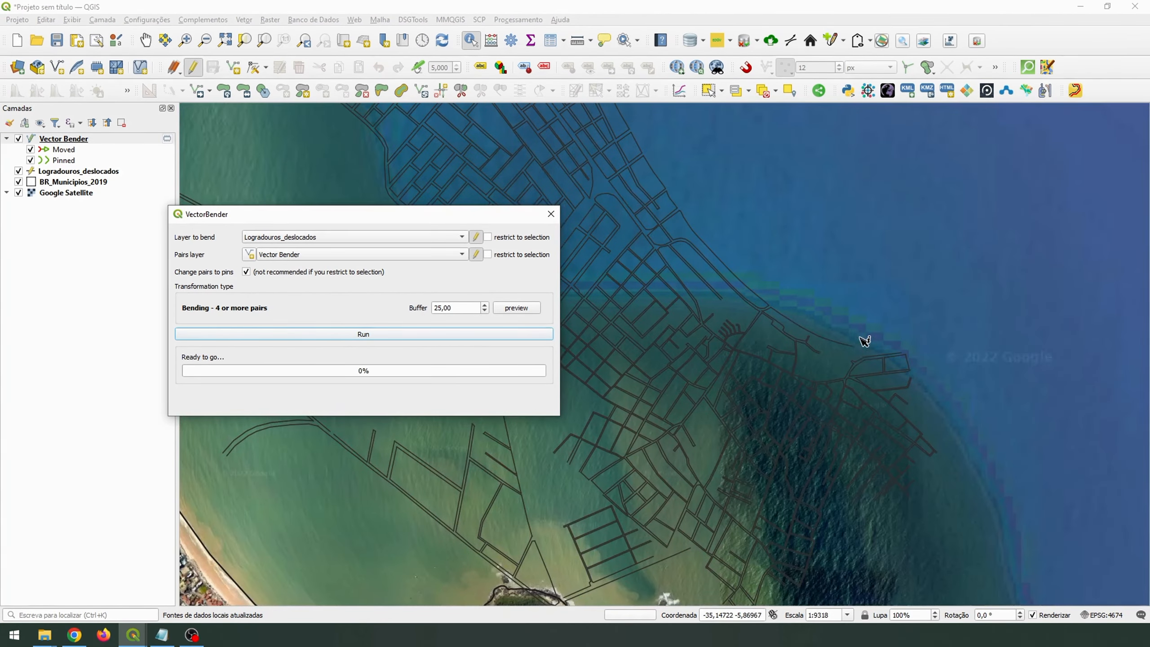
scroll(857, 343, "down", 3)
scroll(749, 442, "up", 4)
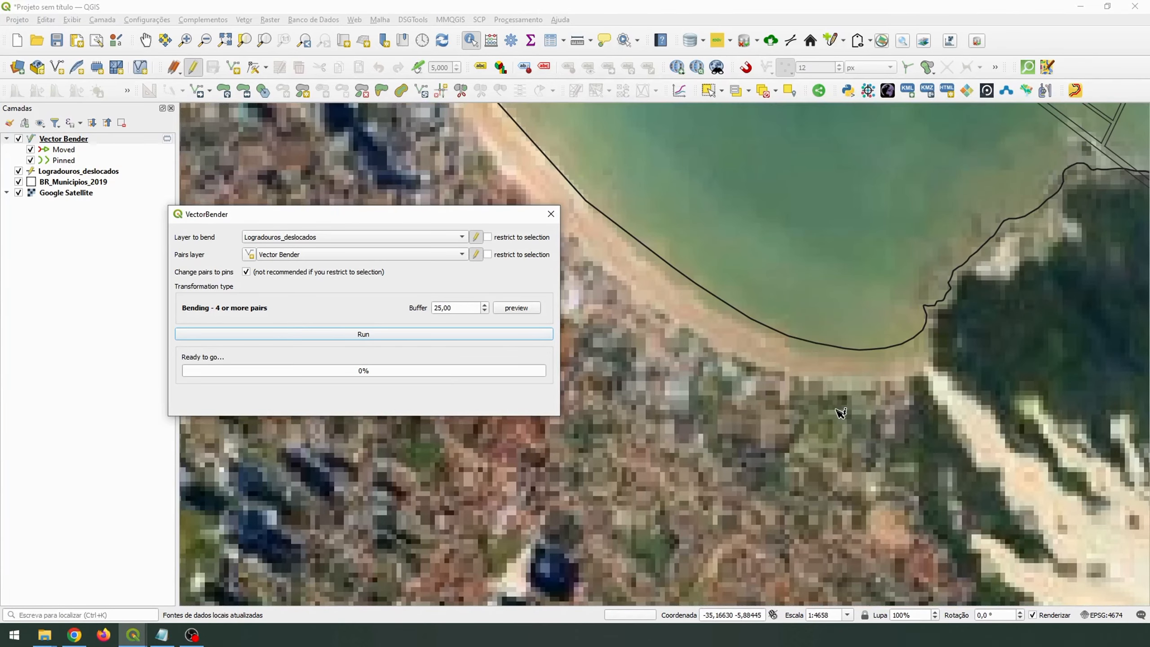
scroll(795, 396, "up", 1)
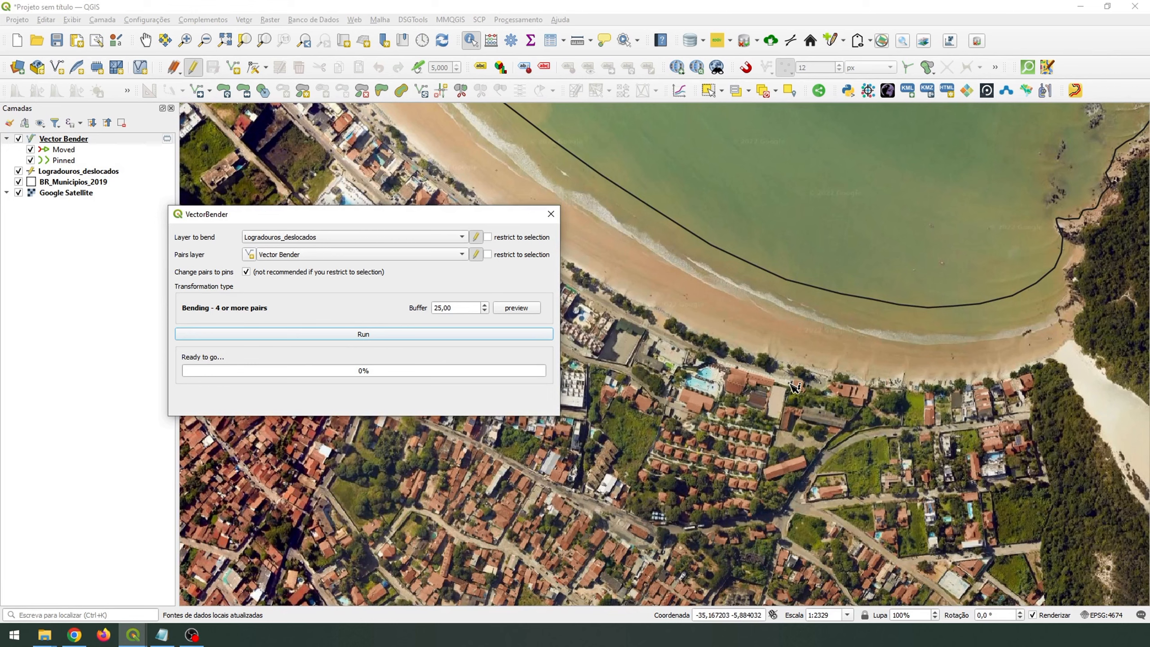
scroll(824, 393, "down", 3)
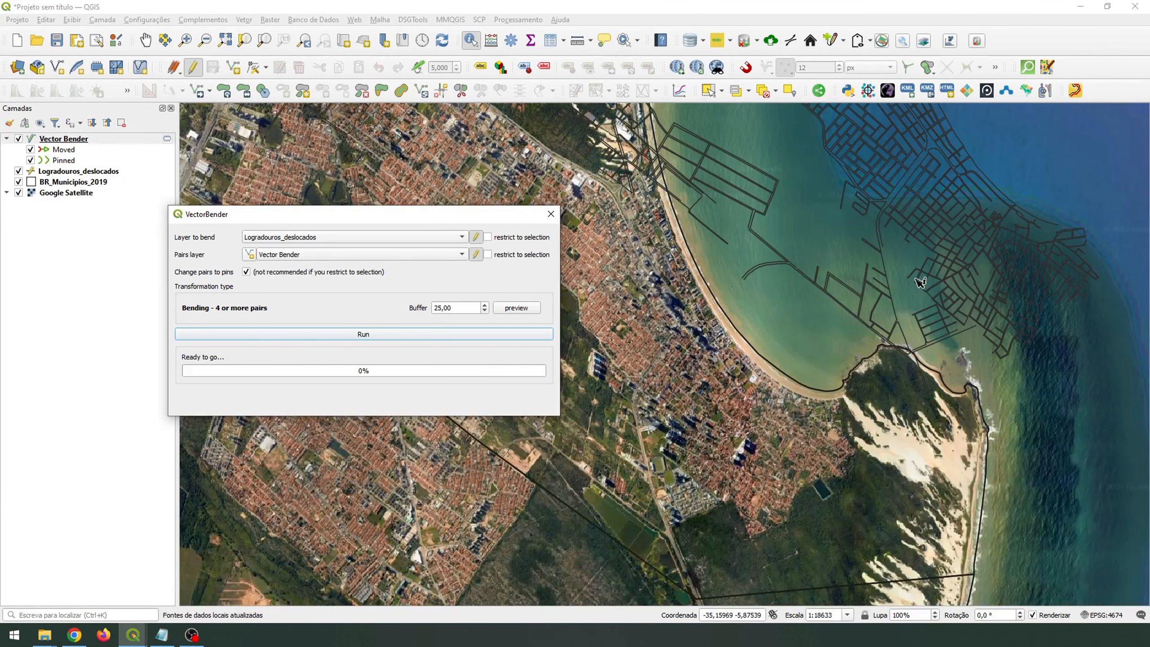
scroll(742, 453, "down", 2)
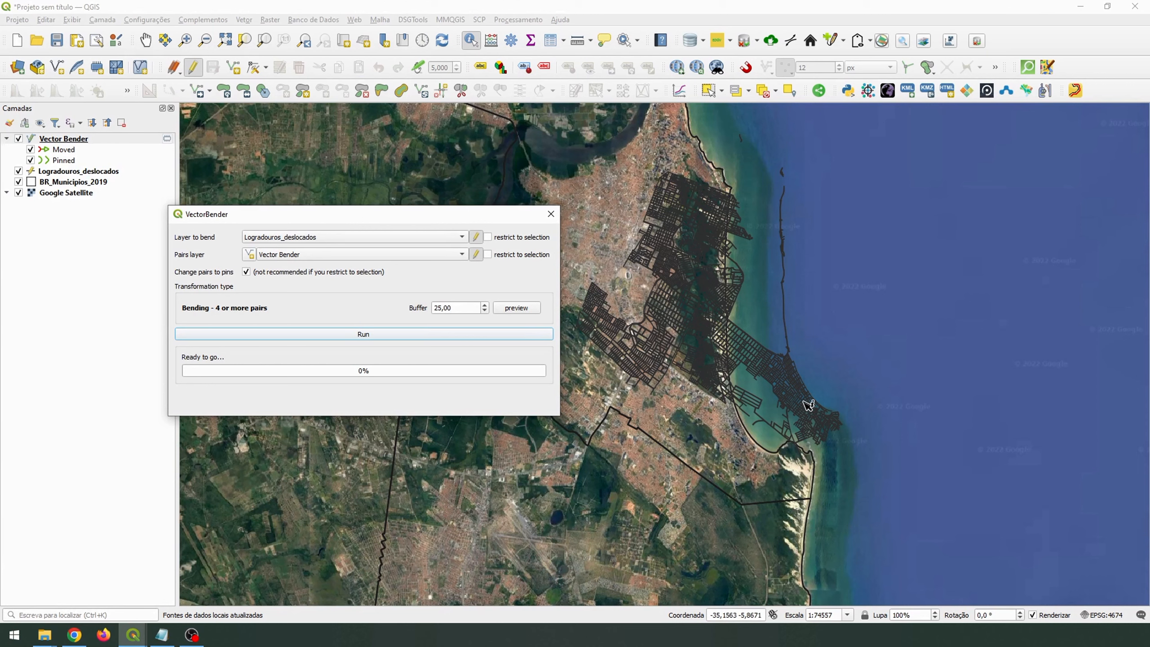
Step: Start a line feature in the Vector Bender layer at the free end of the displaced coastal street near the network's eastern tip
left_click(58, 140)
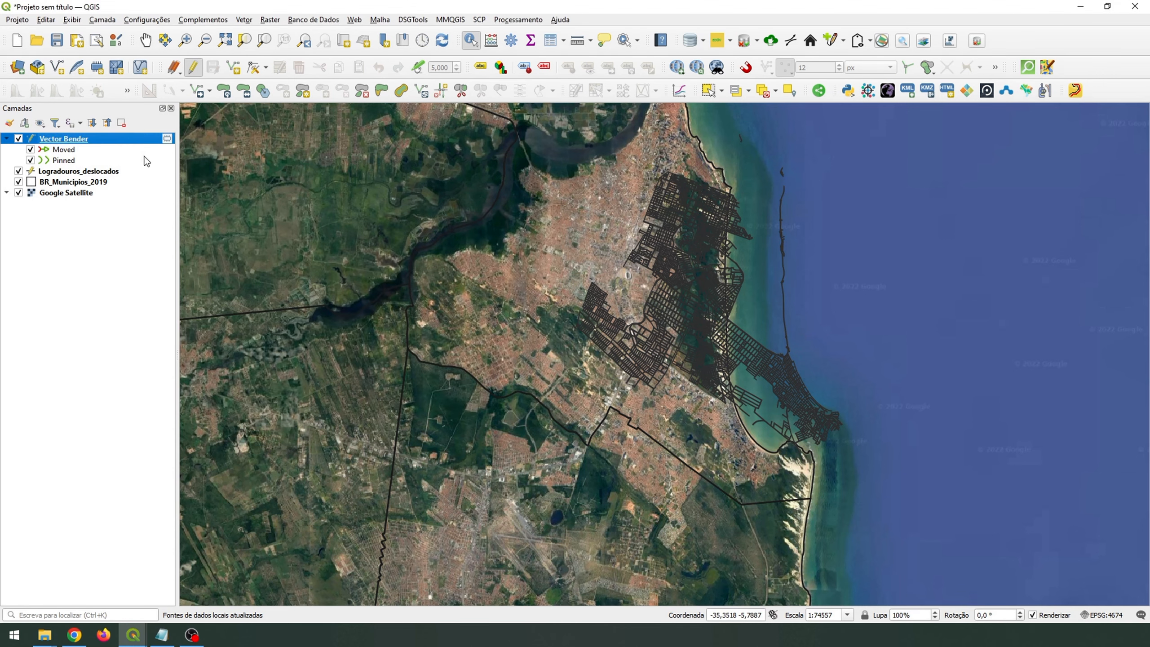
left_click(234, 68)
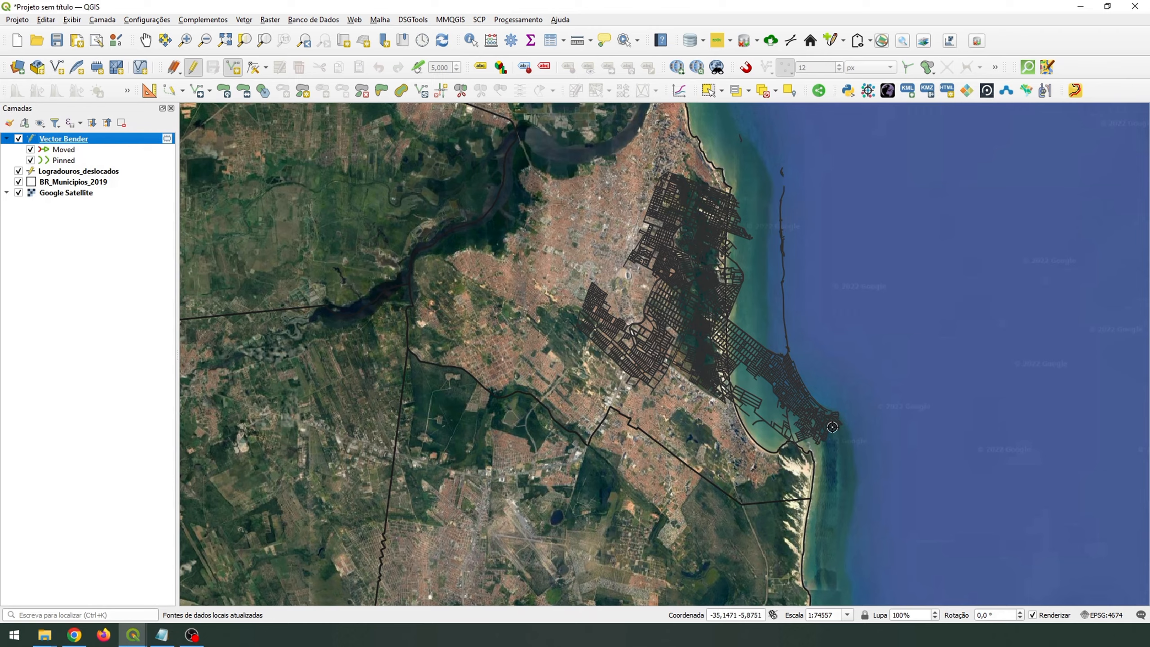
scroll(725, 431, "up", 2)
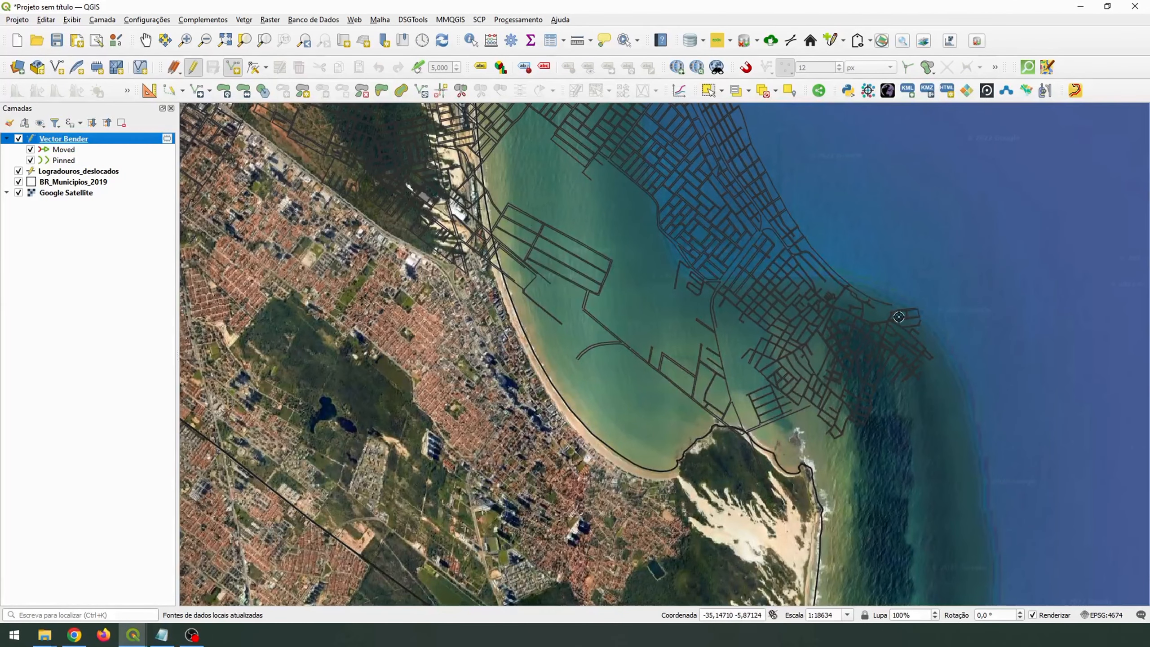
scroll(878, 318, "up", 1)
scroll(879, 318, "up", 4)
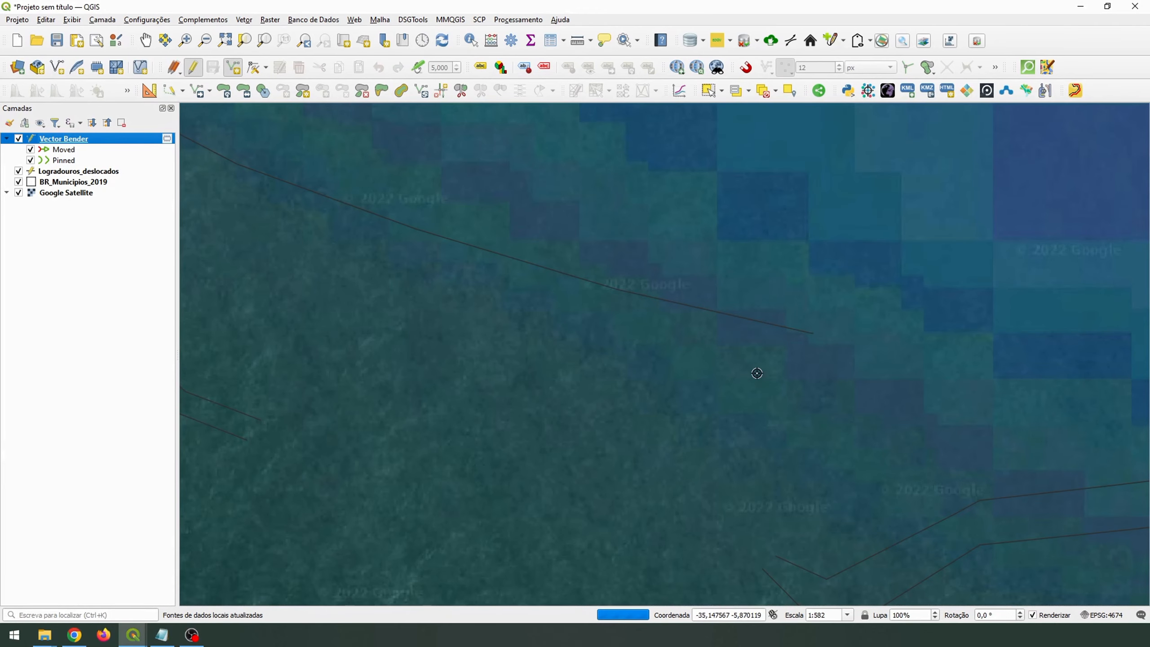
left_click(812, 333)
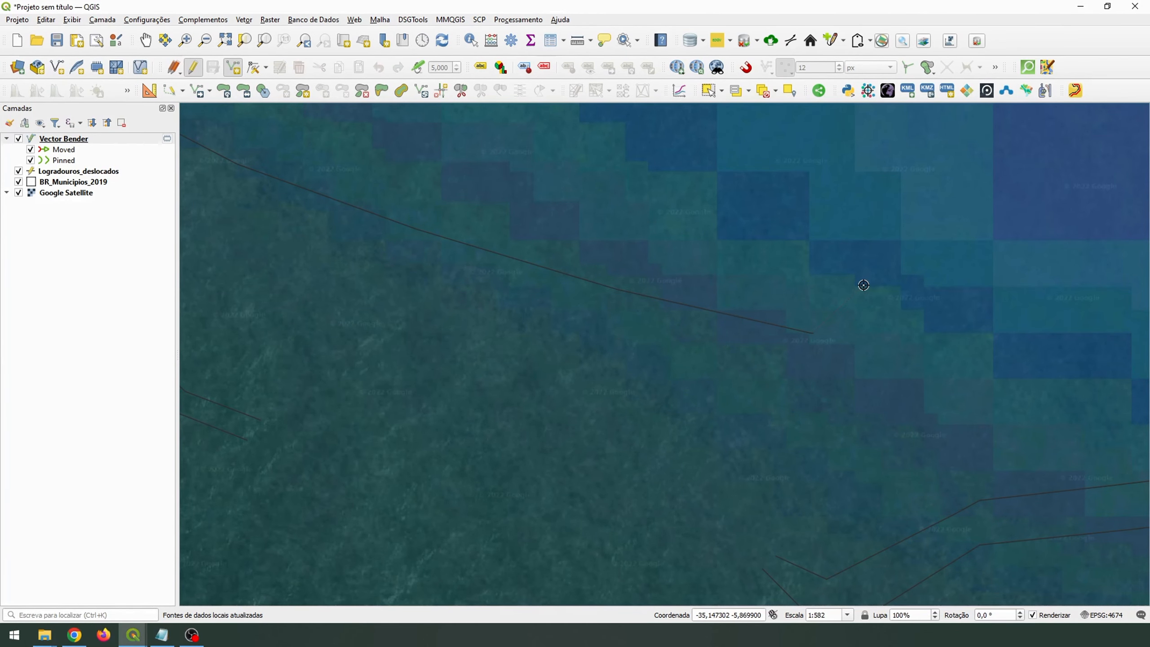
Step: Finish the pair line at the matching end of the beachfront road in the imagery, just west of the forested dunes
scroll(797, 385, "down", 5)
scroll(662, 449, "up", 1)
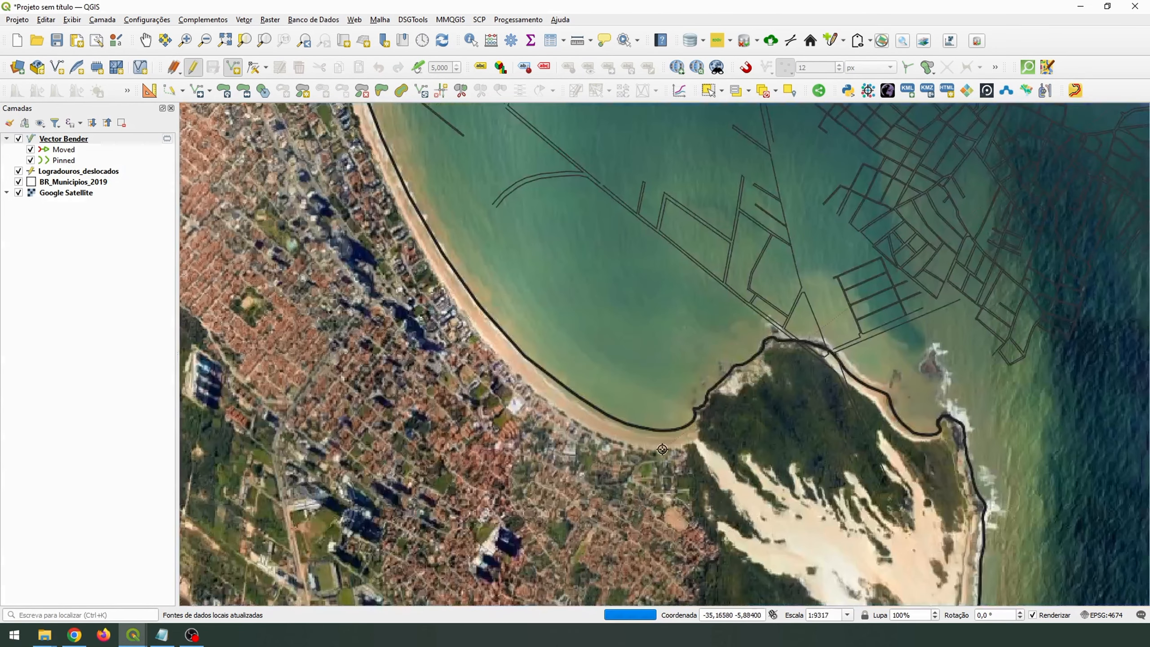
scroll(662, 449, "up", 1)
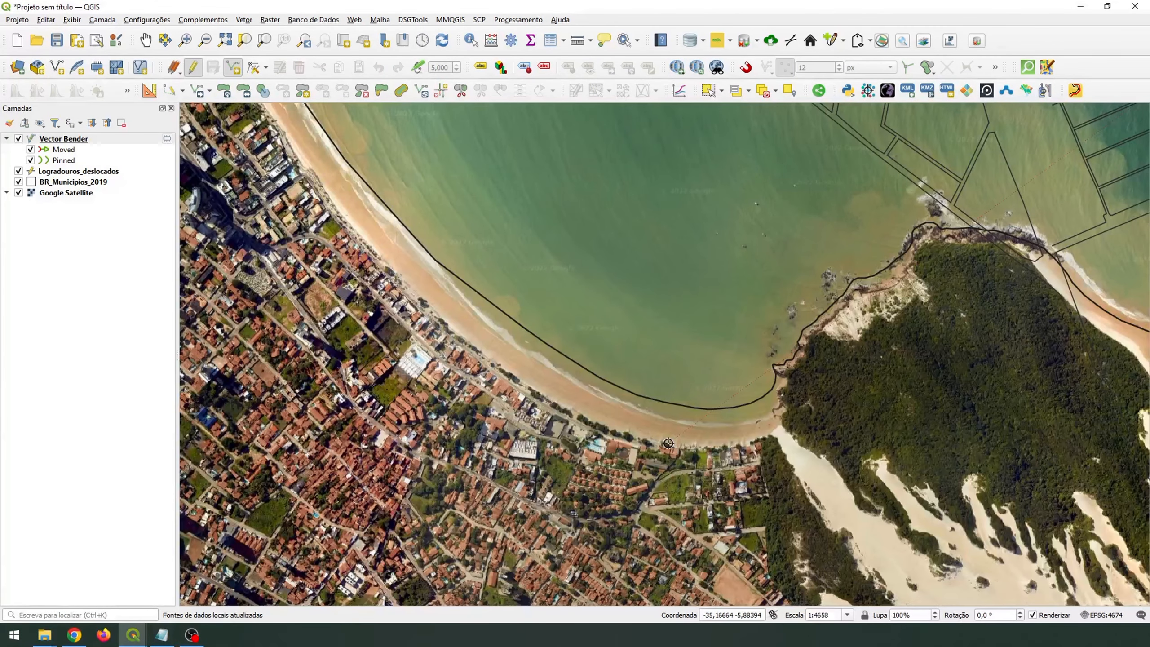
scroll(614, 470, "down", 1)
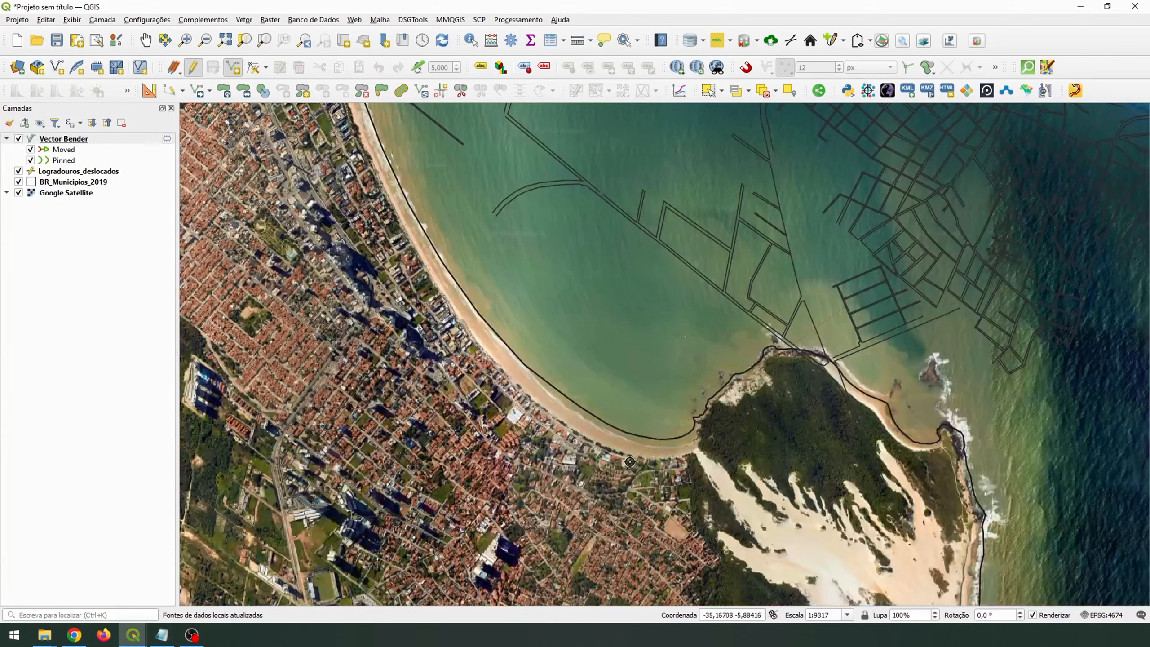
scroll(630, 462, "up", 3)
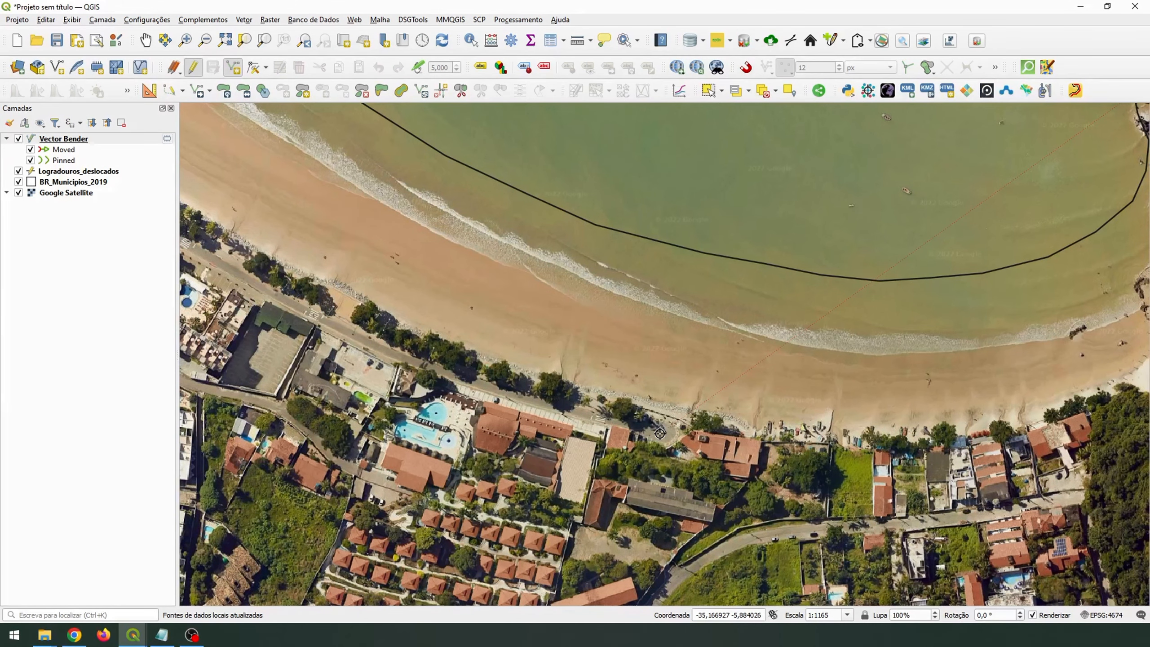
left_click(659, 433)
right_click(659, 433)
Step: Run the single-pair Translation on Logradouros_deslocados from the VectorBender window
scroll(666, 446, "down", 2)
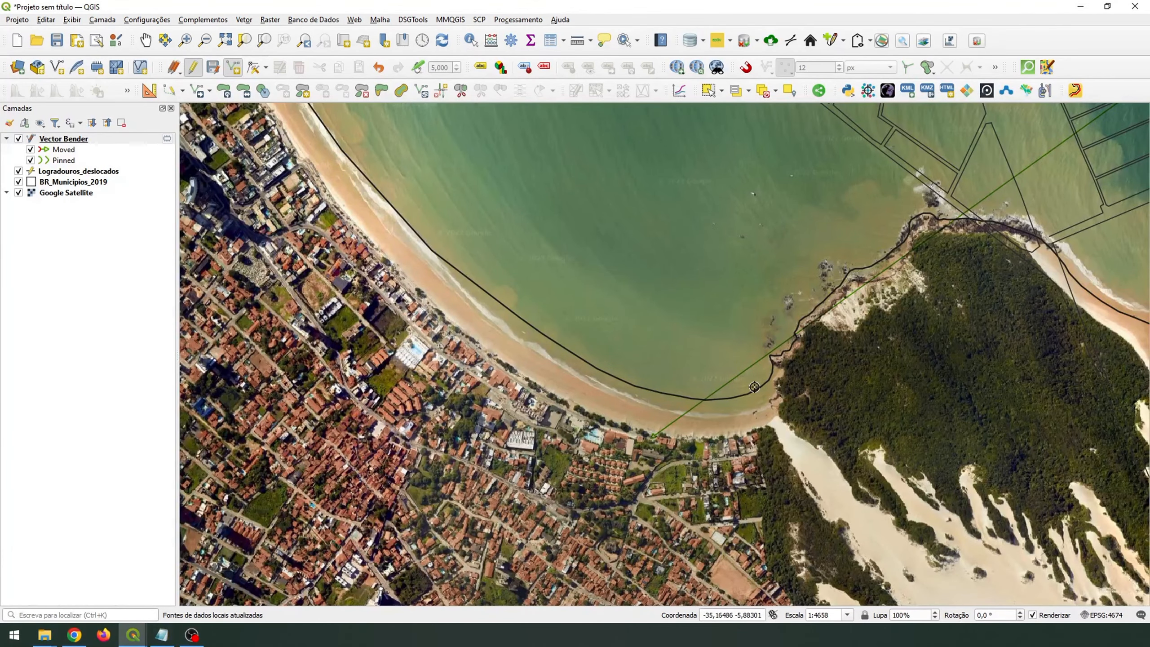
scroll(843, 517, "down", 2)
scroll(746, 422, "down", 1)
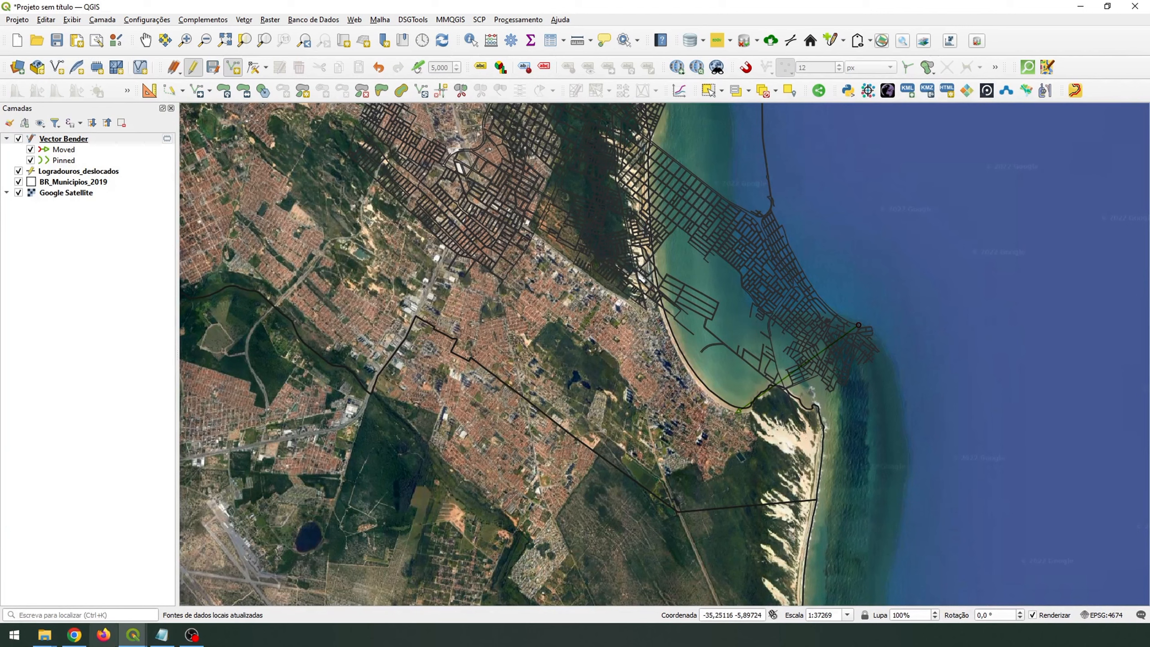
mouse_move(132, 636)
left_click(187, 597)
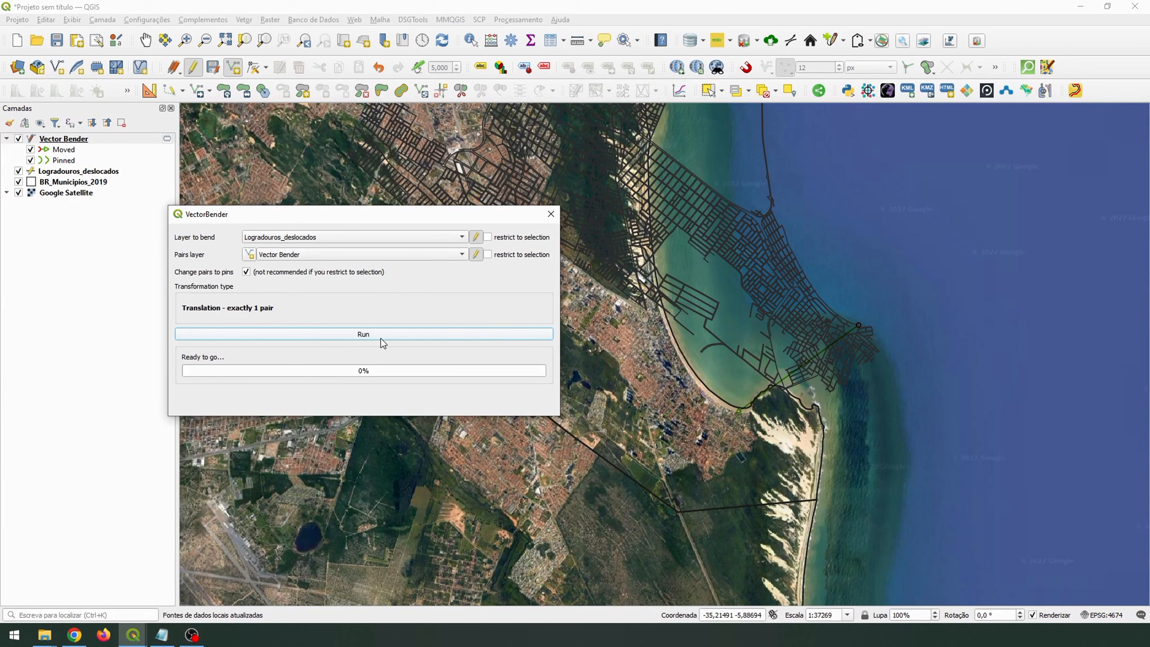
left_click(364, 336)
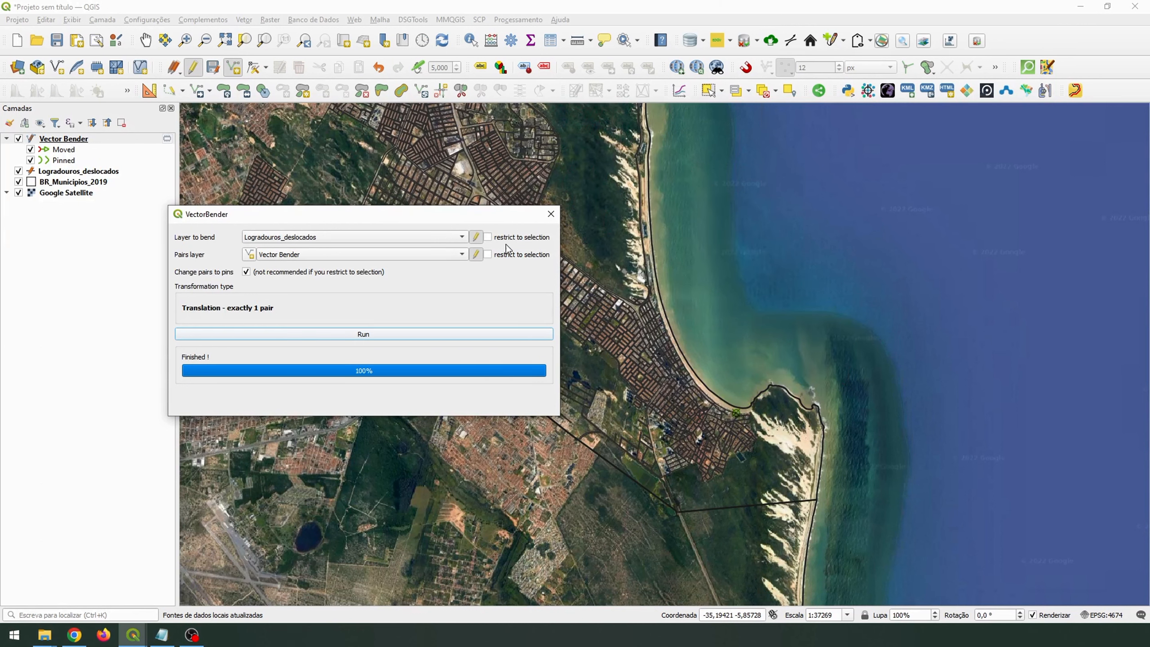
Step: Inspect how the translated streets fit the imagery around the beachfront, the gated residential blocks and the neighbourhoods beside the dunes
left_click_drag(500, 218, 1041, 133)
scroll(748, 431, "up", 1)
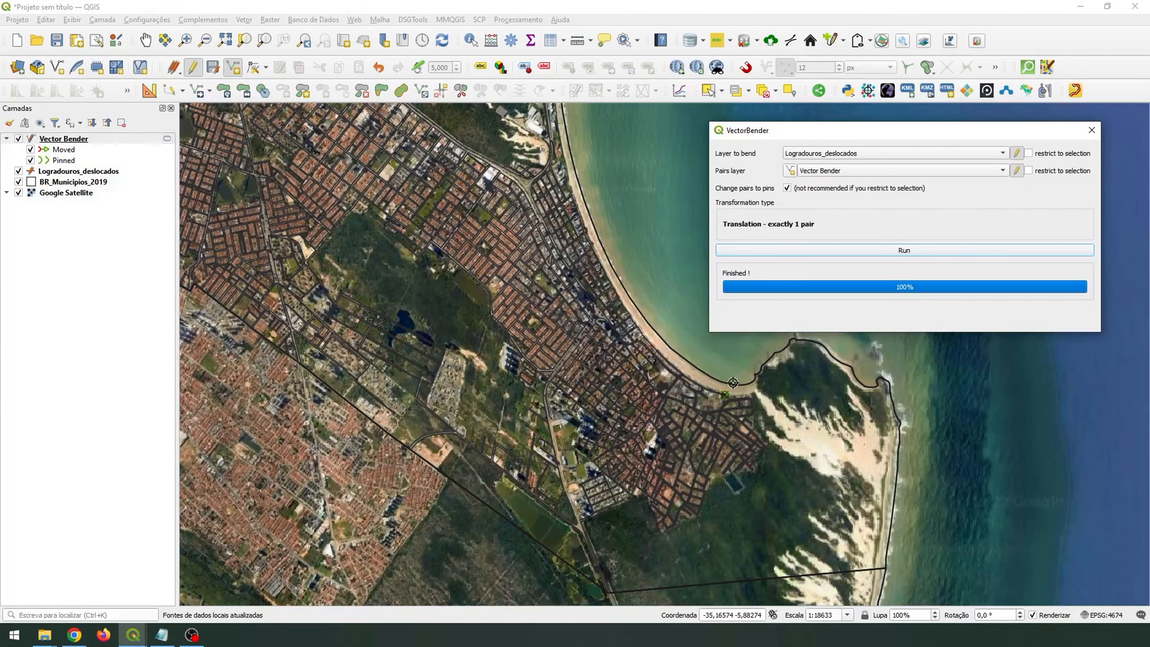
scroll(722, 393, "up", 2)
scroll(680, 438, "up", 1)
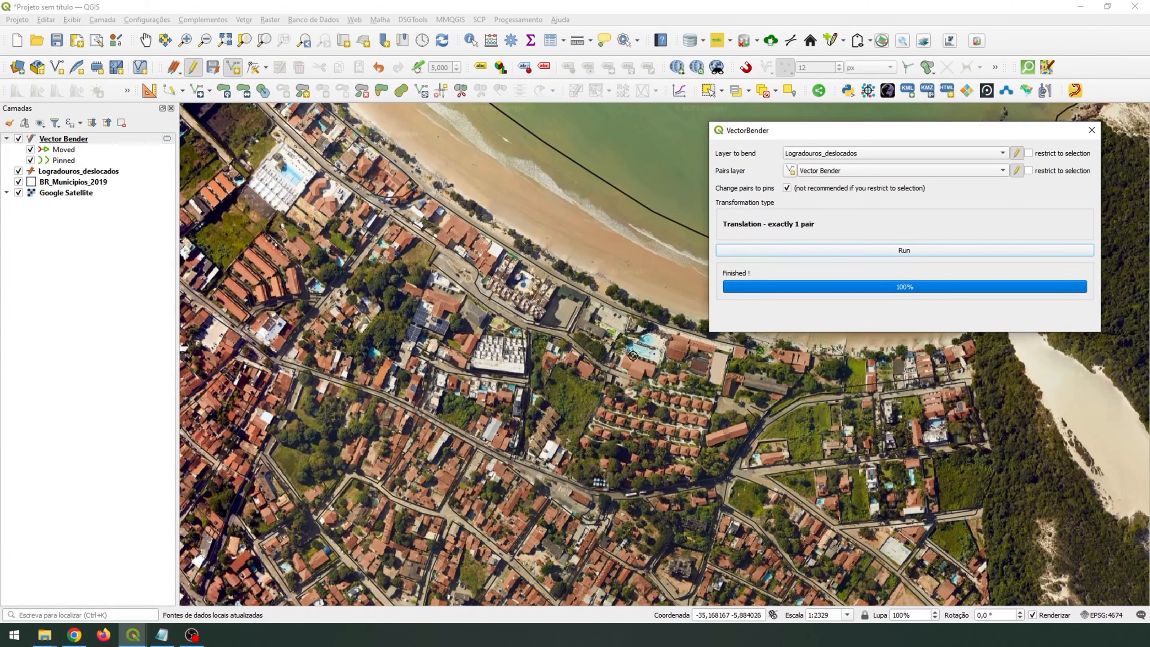
scroll(635, 348, "down", 1)
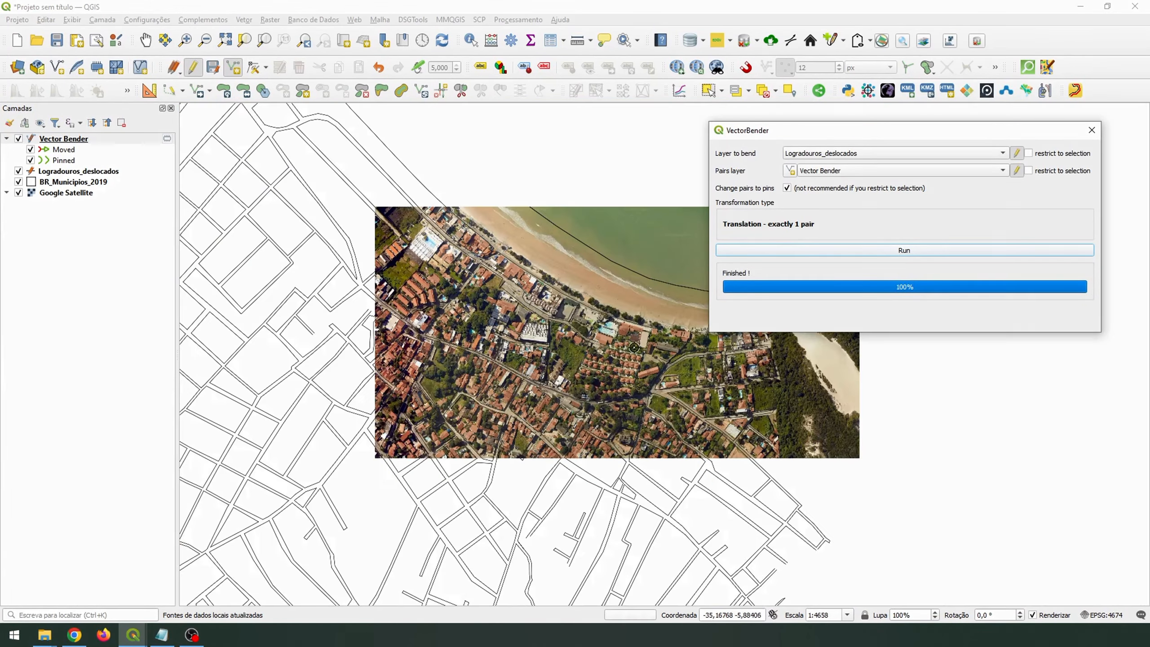
scroll(602, 274, "down", 1)
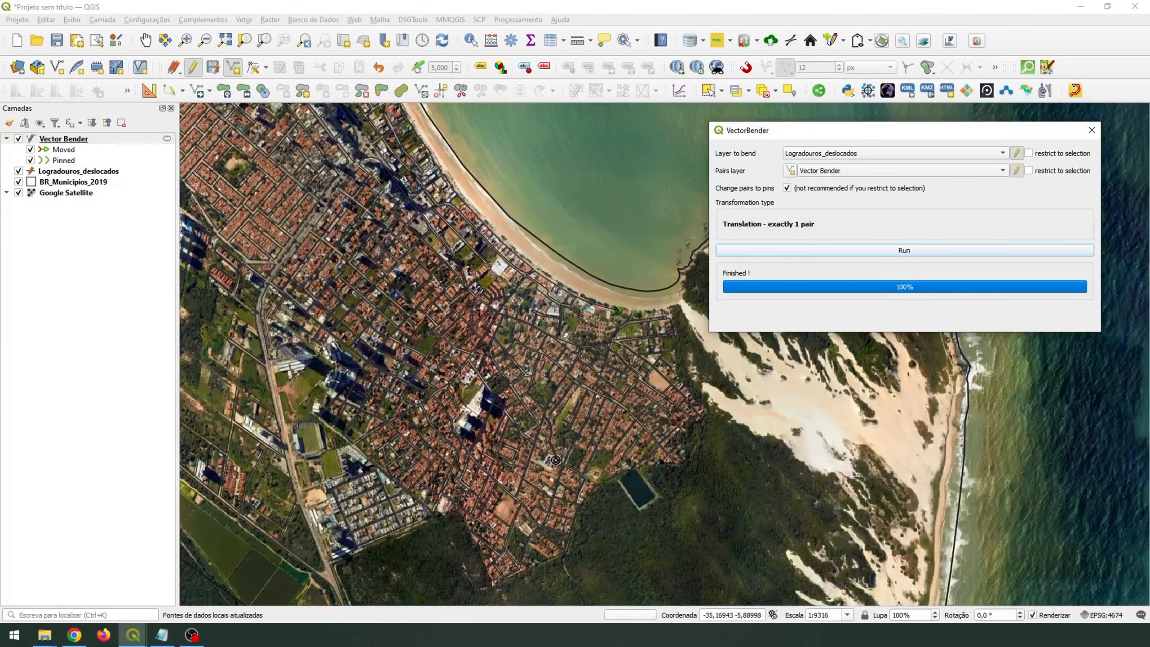
left_click_drag(537, 522, 622, 492)
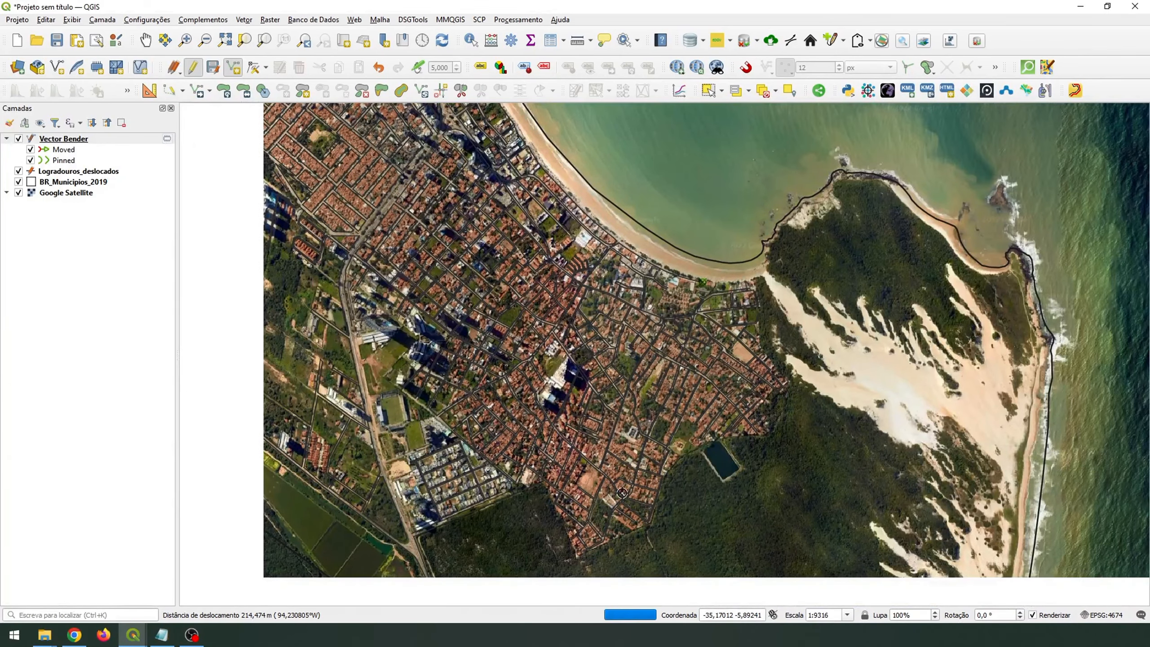
scroll(493, 470, "up", 1)
scroll(493, 470, "up", 1)
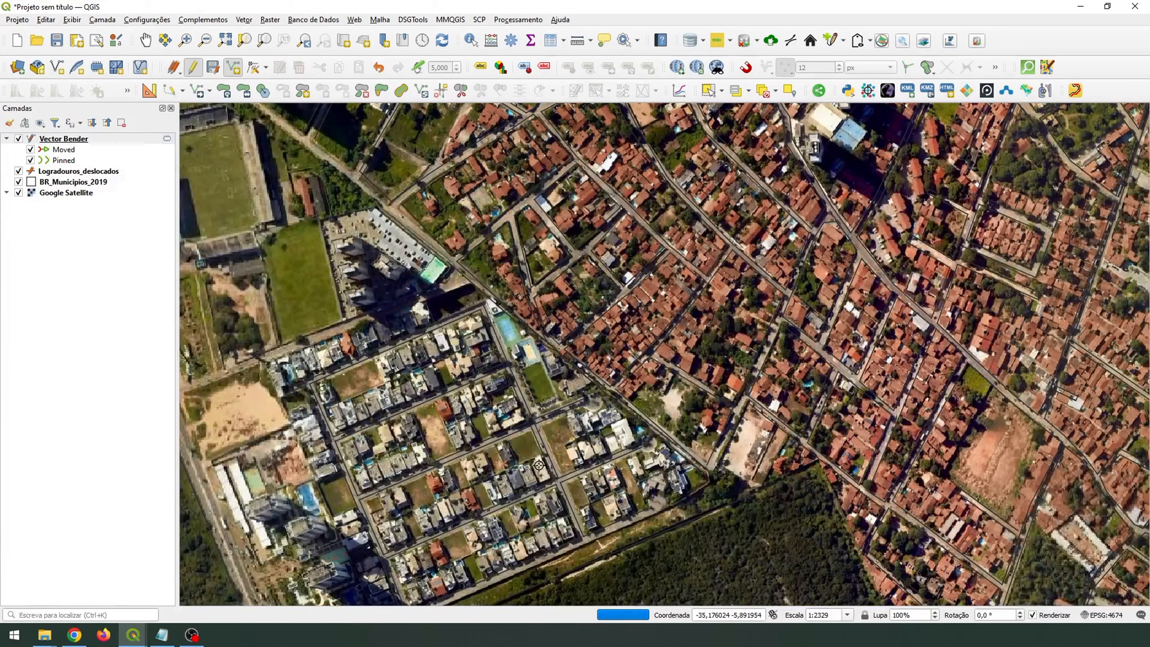
scroll(538, 466, "down", 1)
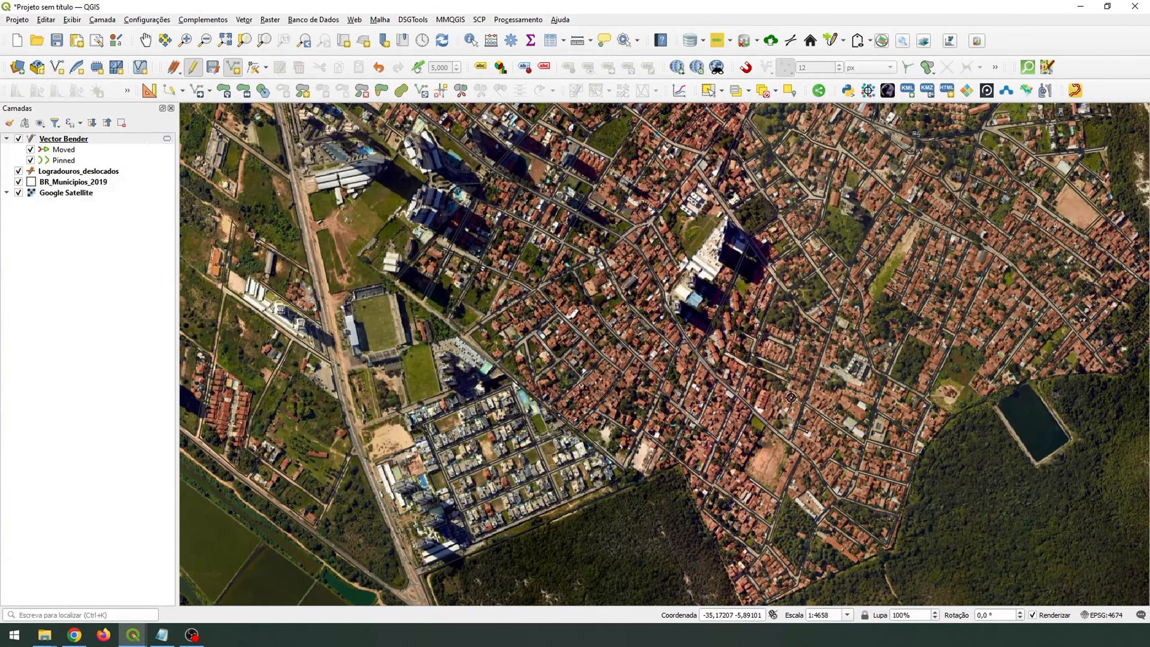
scroll(791, 397, "down", 2)
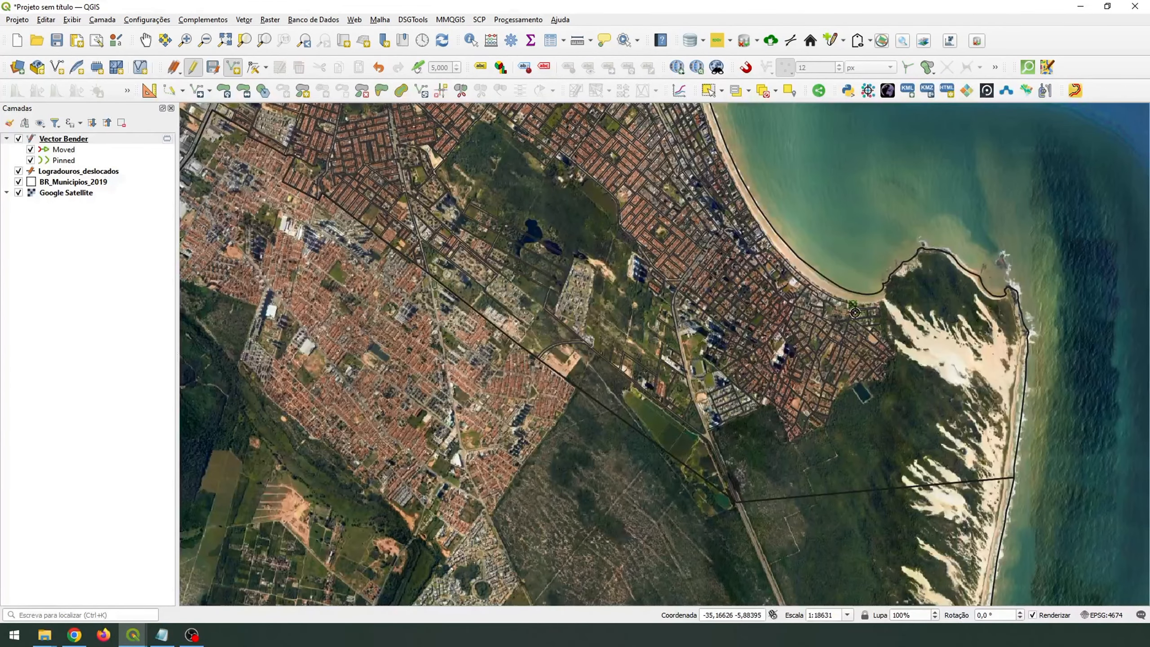
left_click_drag(855, 313, 834, 345)
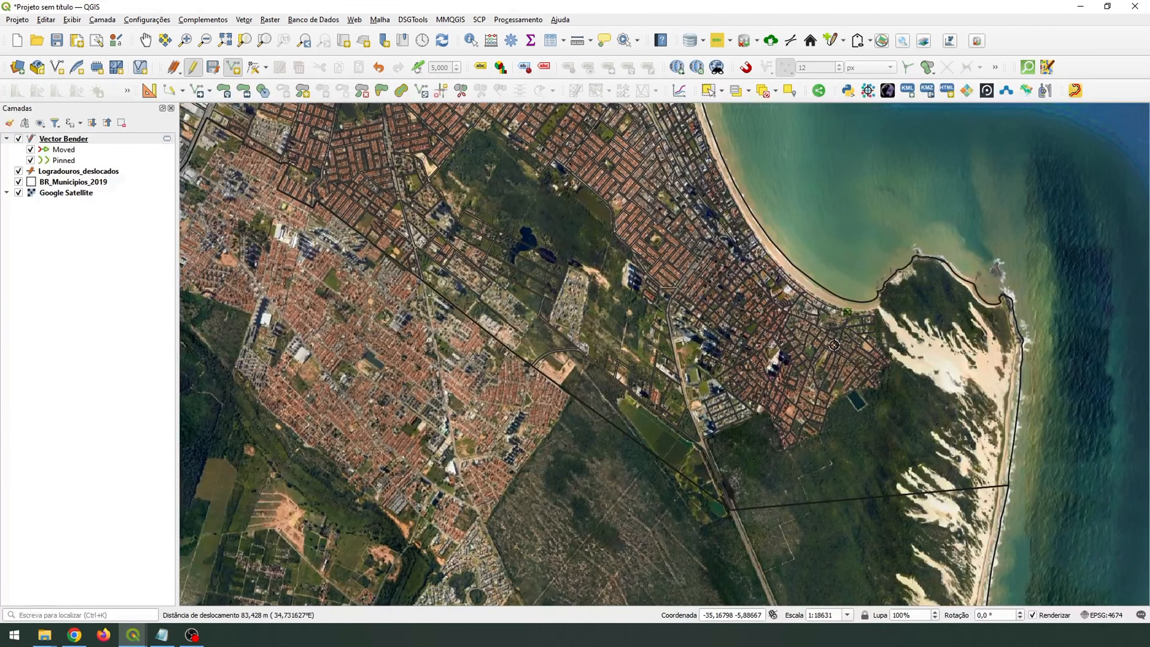
Step: Hide the Vector Bender pairs layer and toggle Logradouros_deslocados off and back on to compare it with the imagery
left_click(18, 138)
left_click(19, 171)
left_click(19, 172)
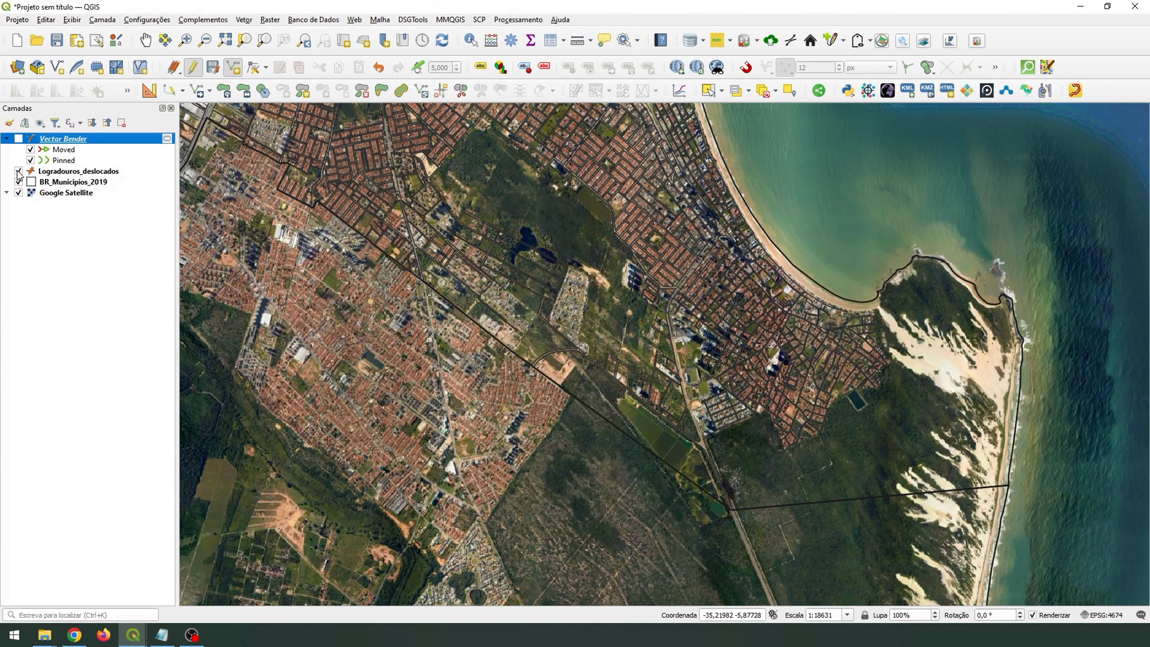
Step: Select the Logradouros_deslocados layer and view the options for saving its current edits, leaving them unapplied
left_click(85, 171)
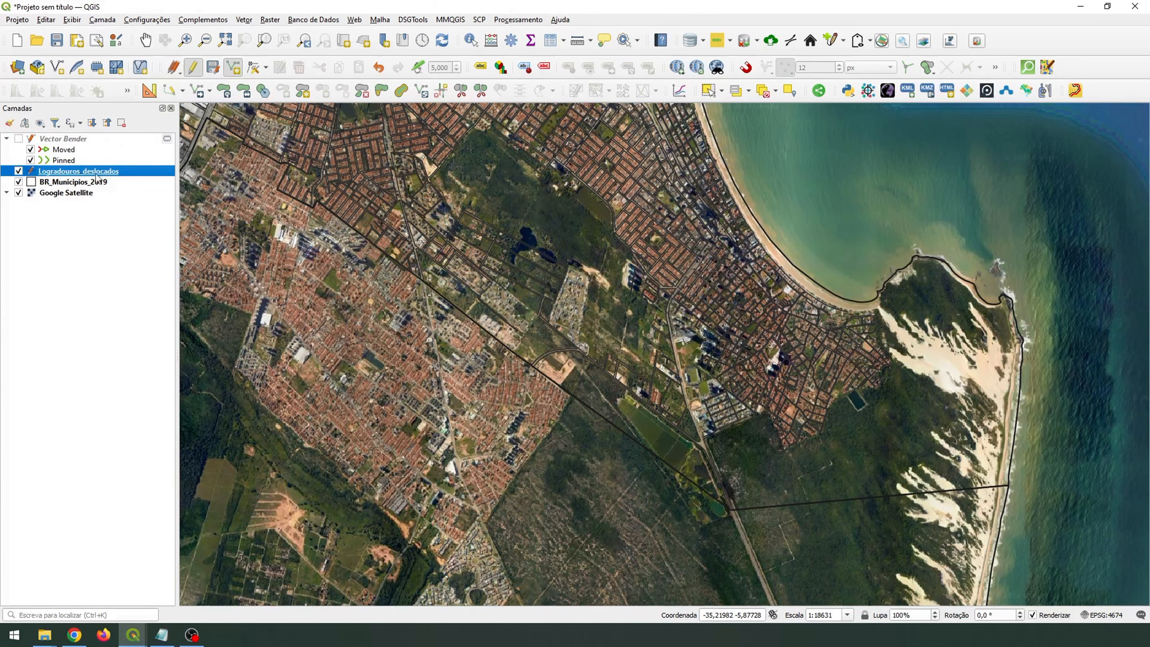
left_click(174, 70)
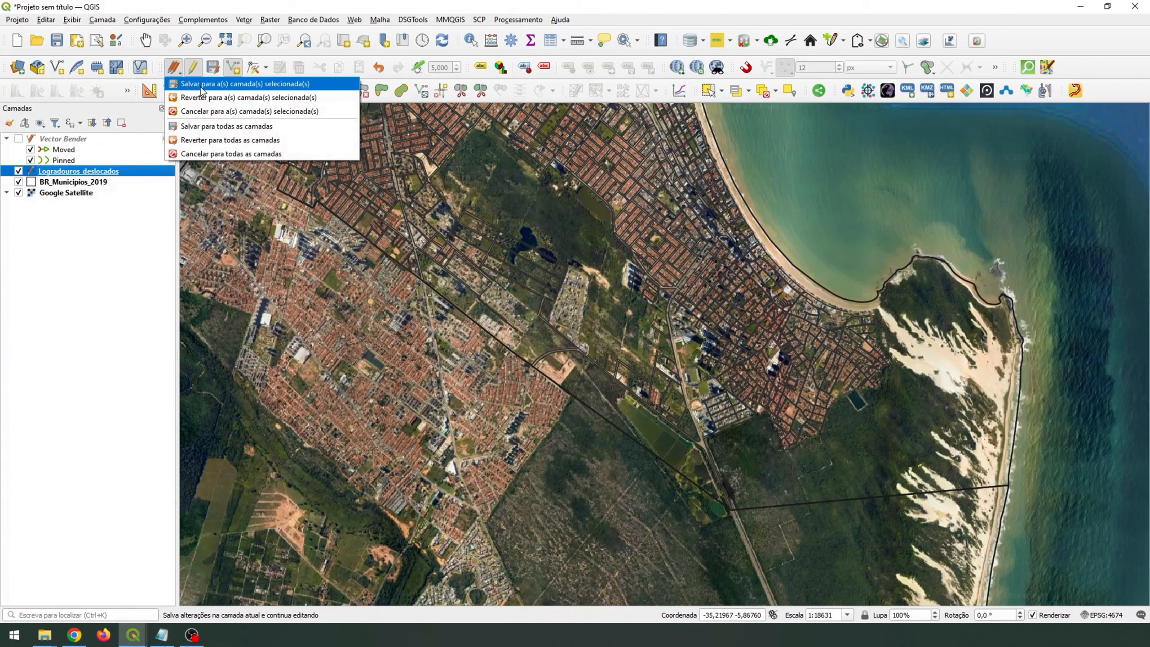
left_click(161, 121)
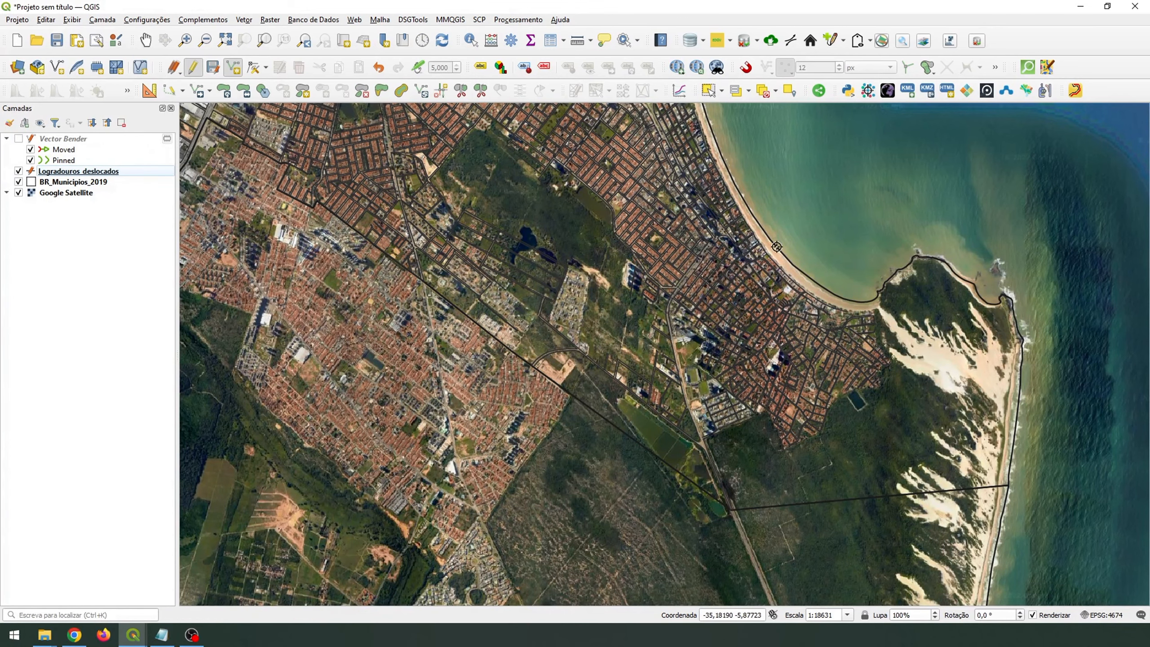
Step: Review the whole realigned street network against the imagery and bring the VectorBender window back to the front
scroll(743, 328, "down", 2)
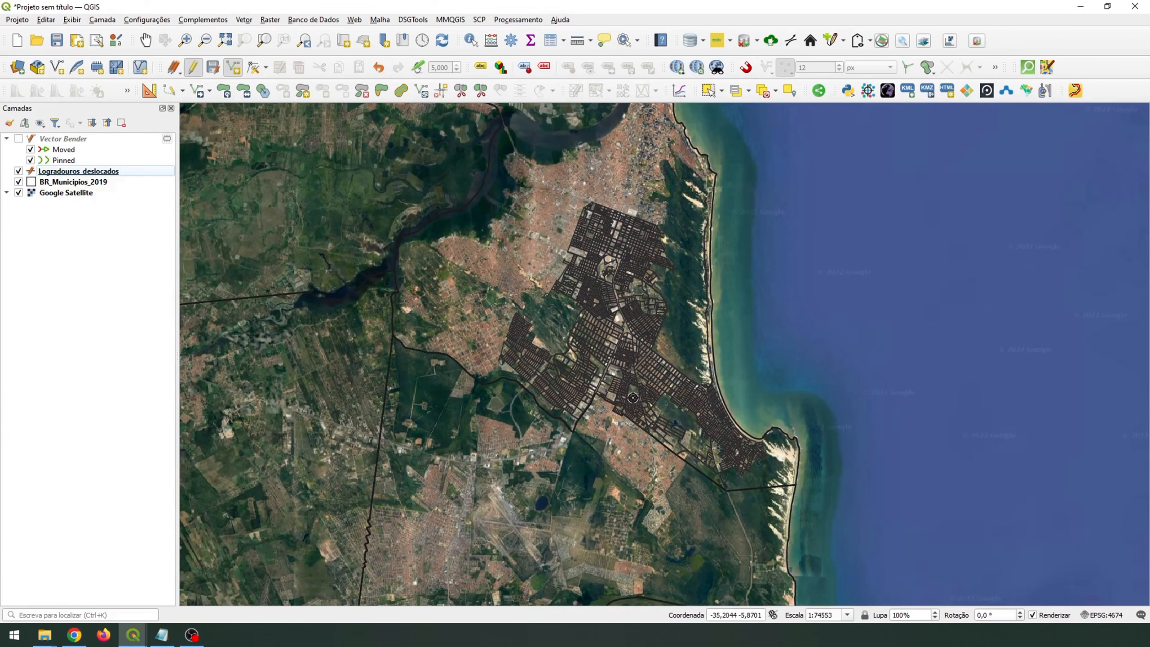
scroll(720, 420, "up", 1)
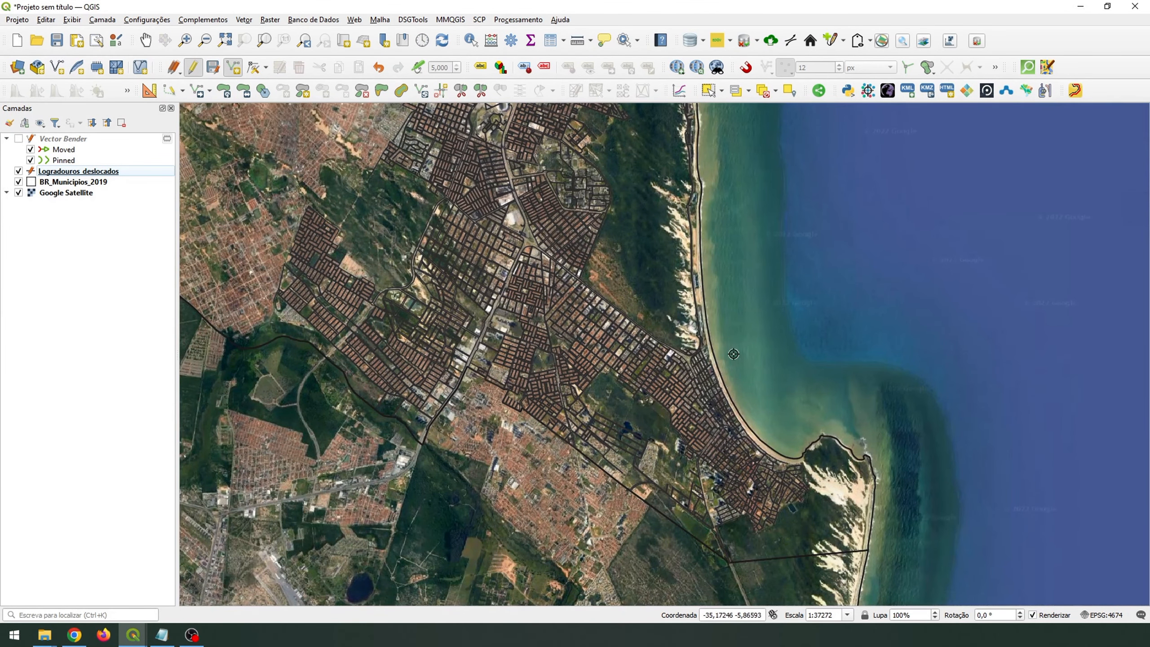
mouse_move(133, 635)
left_click(197, 591)
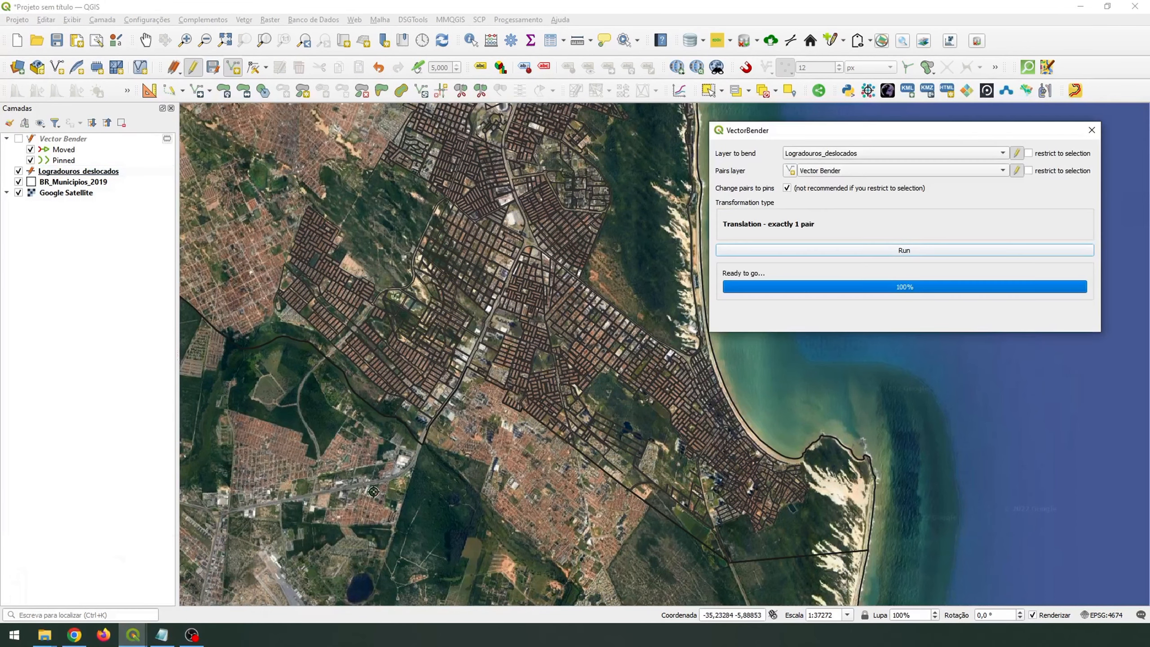
Step: Cancel the unsaved edits for all layers, discarding the translation of Logradouros_deslocados
left_click(74, 173)
left_click(173, 67)
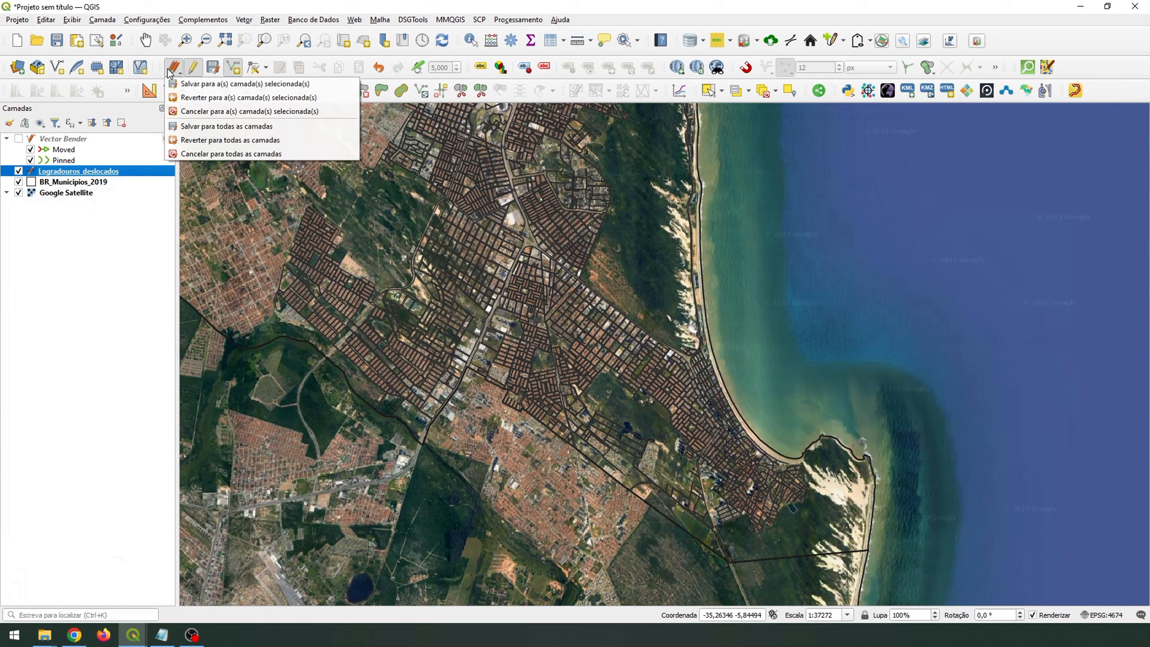
left_click(190, 154)
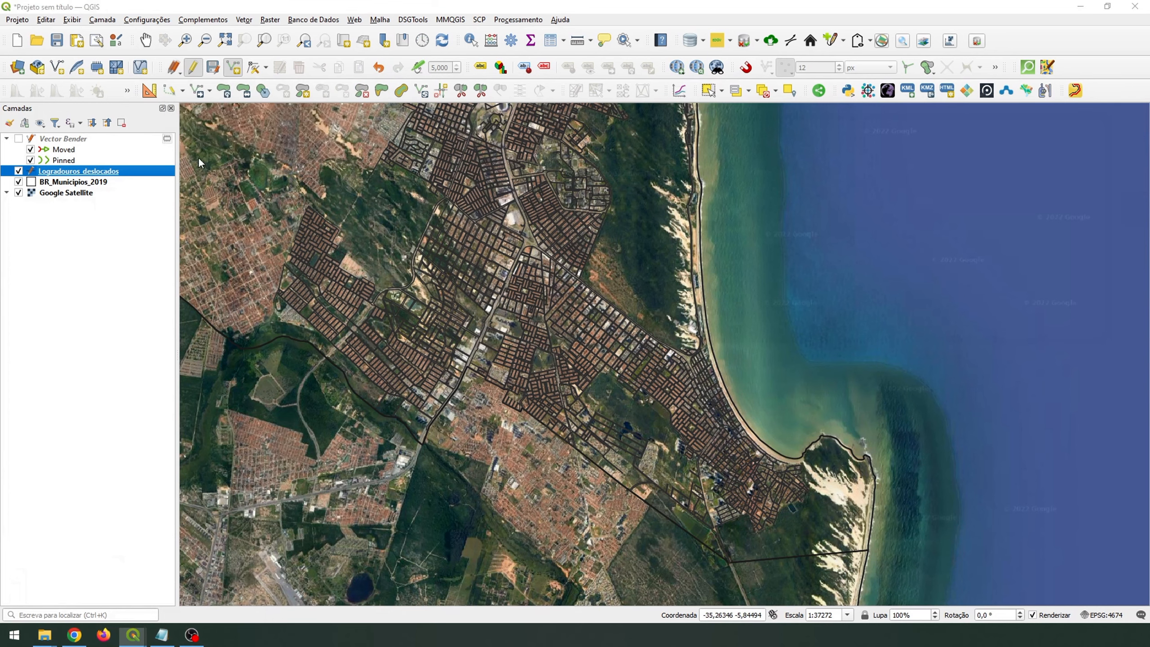
left_click(593, 323)
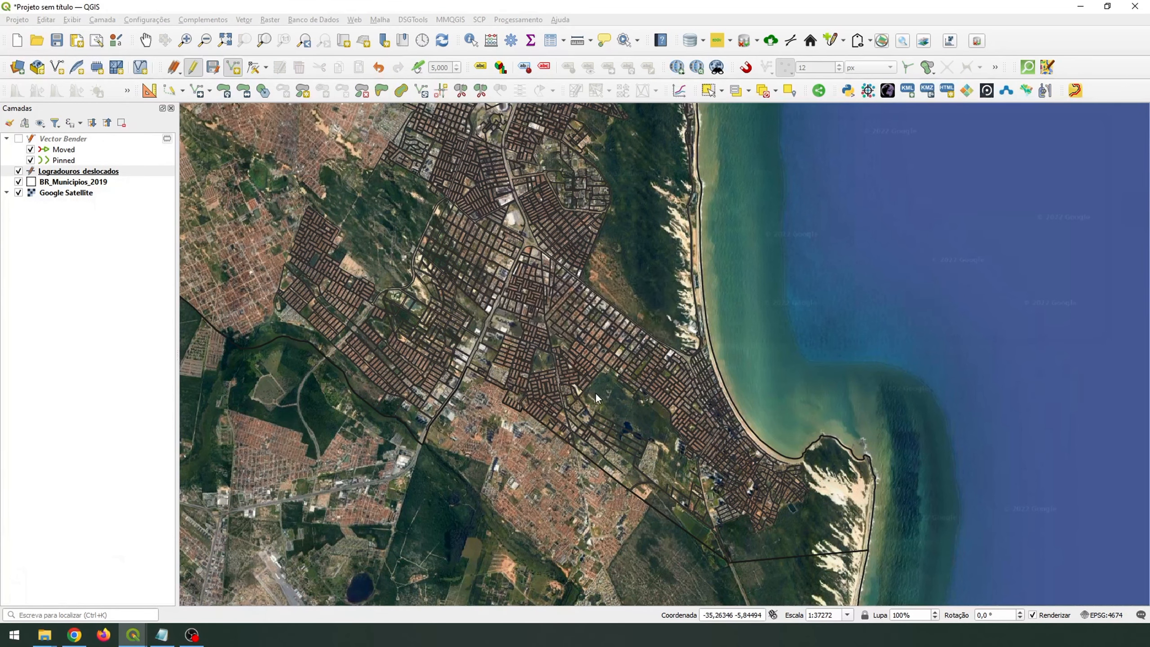
scroll(595, 391, "down", 1)
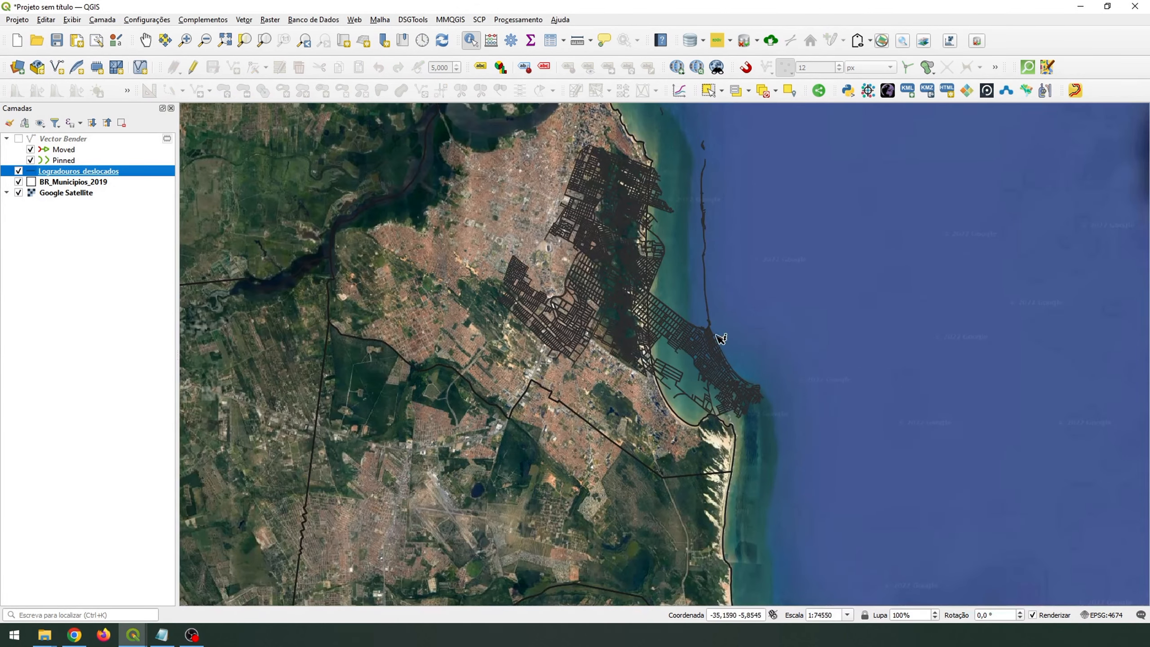
scroll(672, 350, "up", 1)
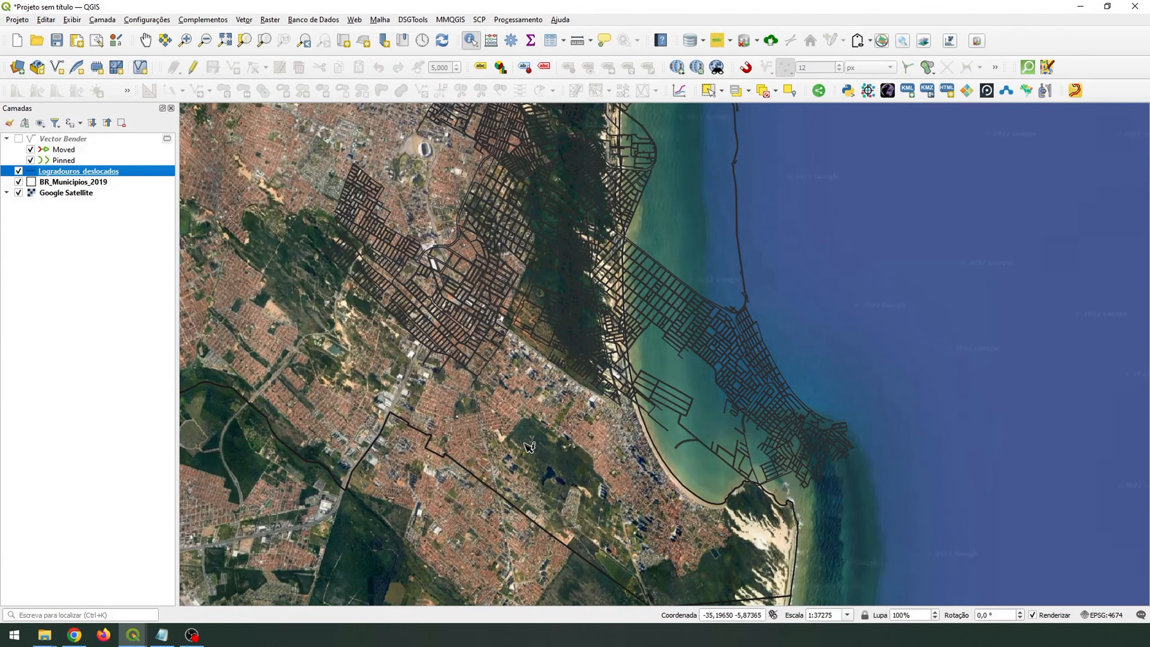
Step: Start adding a vector layer and browse from the vector_bender folder to the IBGE folder under Shapefiles
left_click(17, 67)
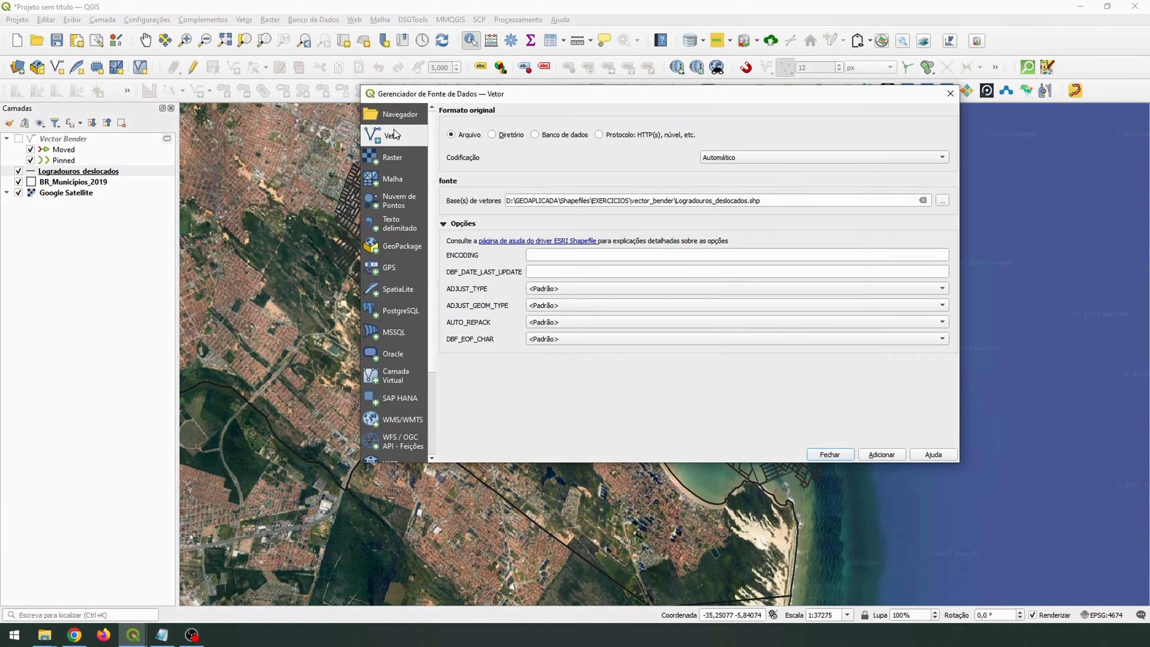
left_click(941, 202)
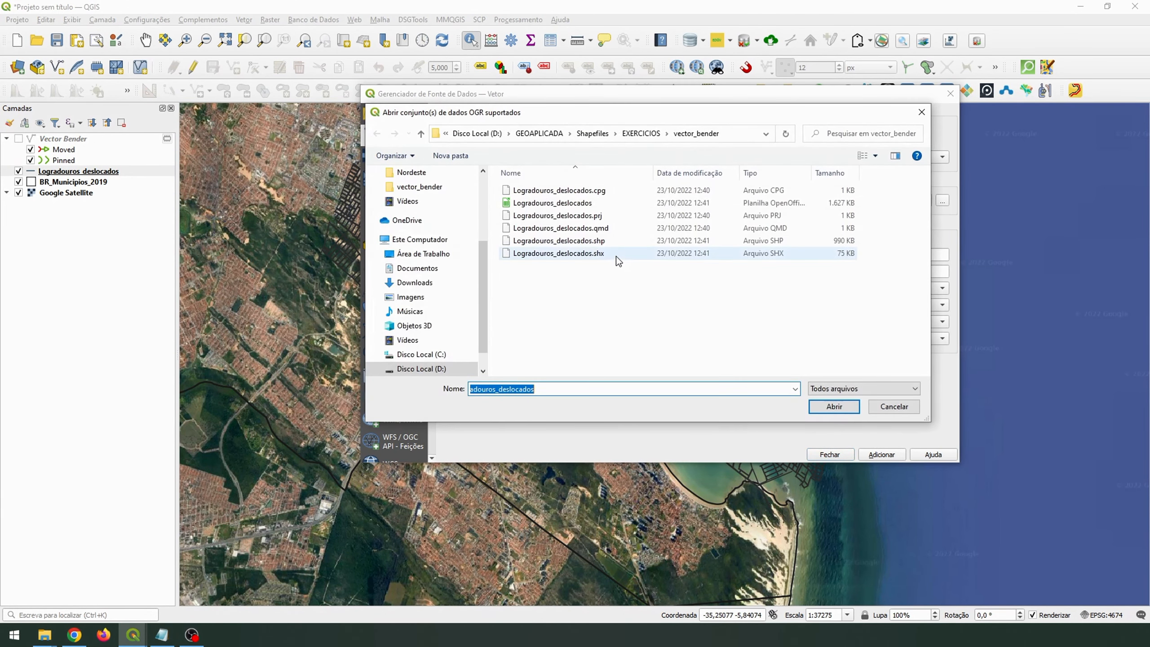
left_click(599, 135)
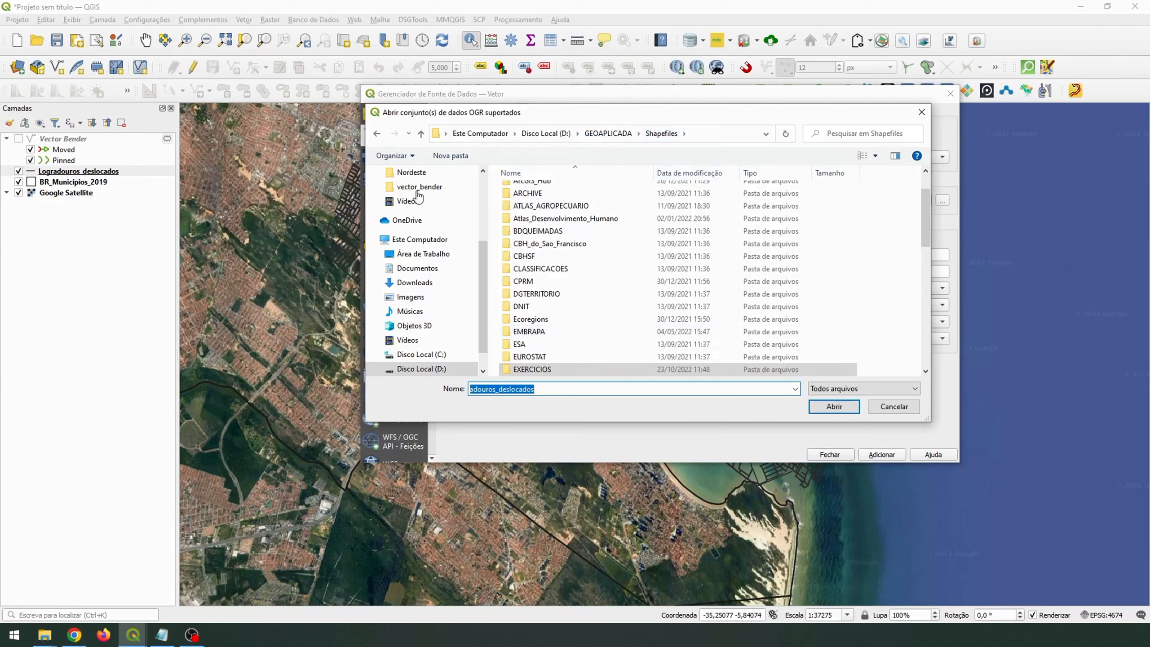
left_click_drag(920, 209, 913, 356)
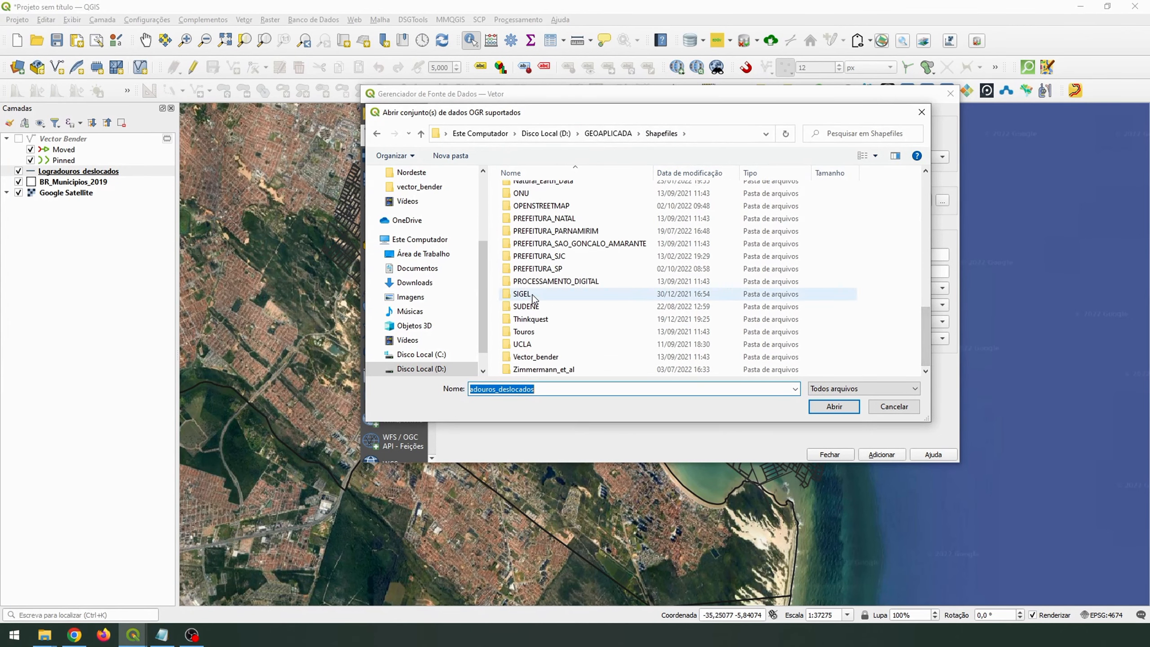
scroll(534, 300, "up", 1)
scroll(534, 299, "up", 1)
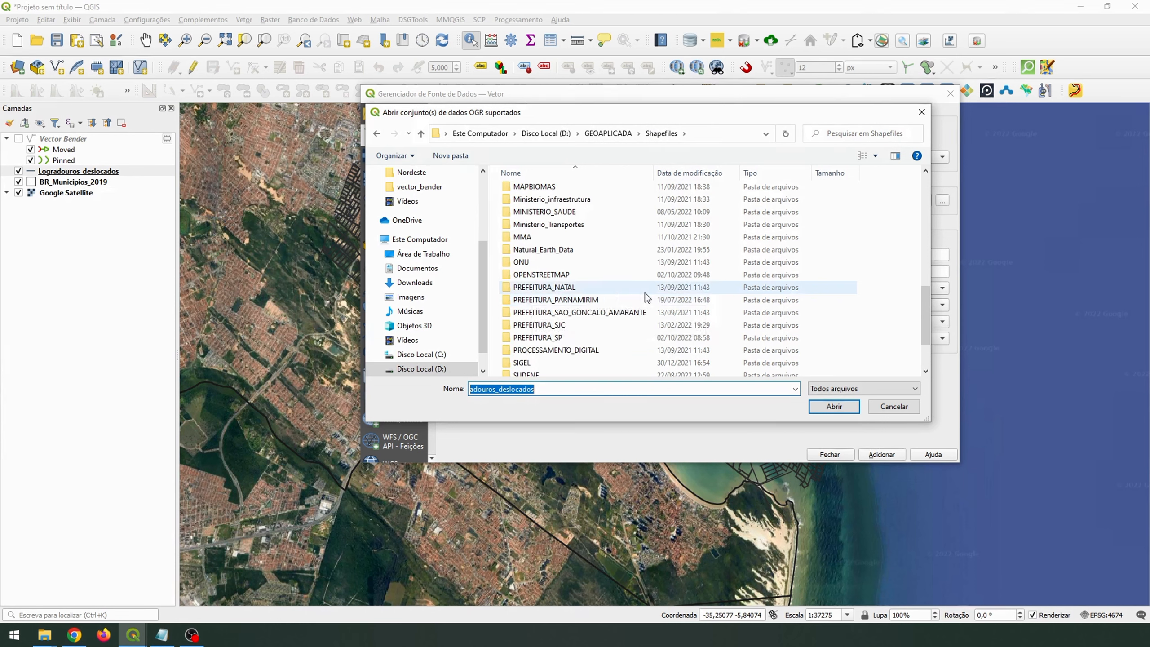
scroll(566, 330, "up", 1)
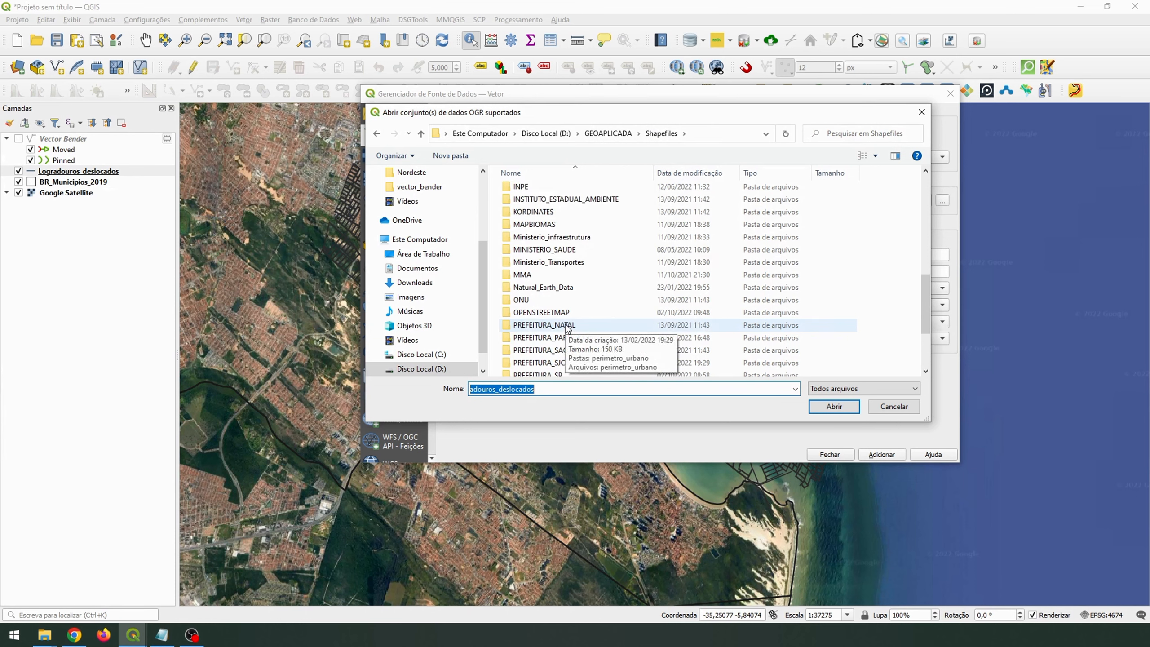
scroll(566, 326, "down", 4)
scroll(565, 325, "up", 5)
scroll(564, 325, "up", 3)
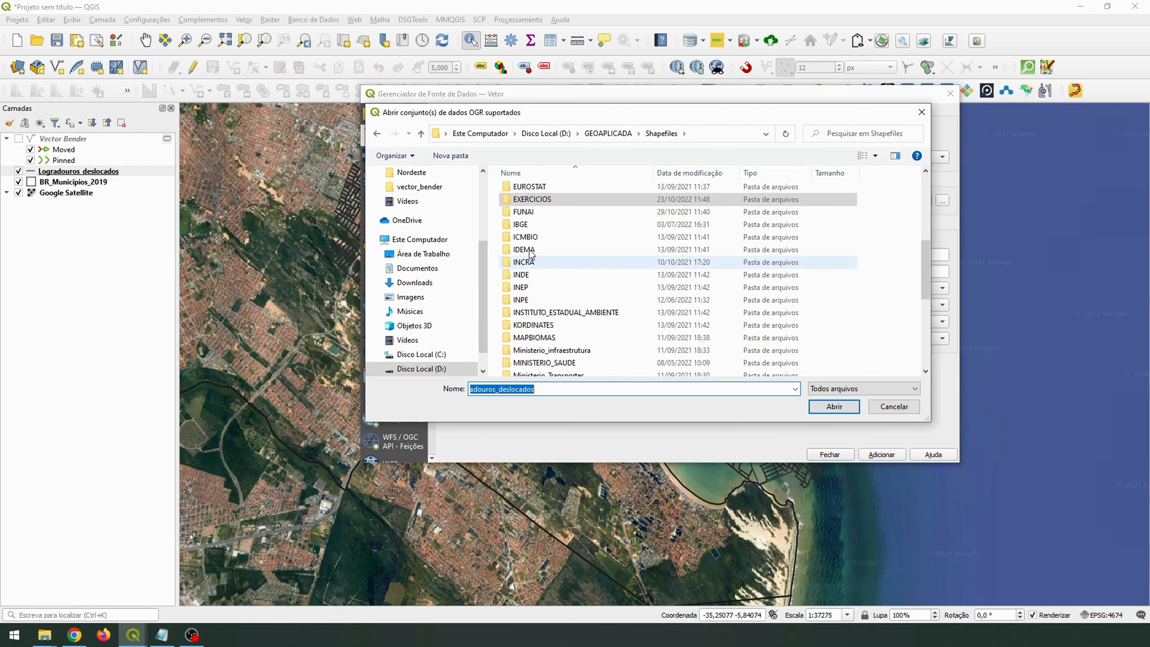
double_click(720, 225)
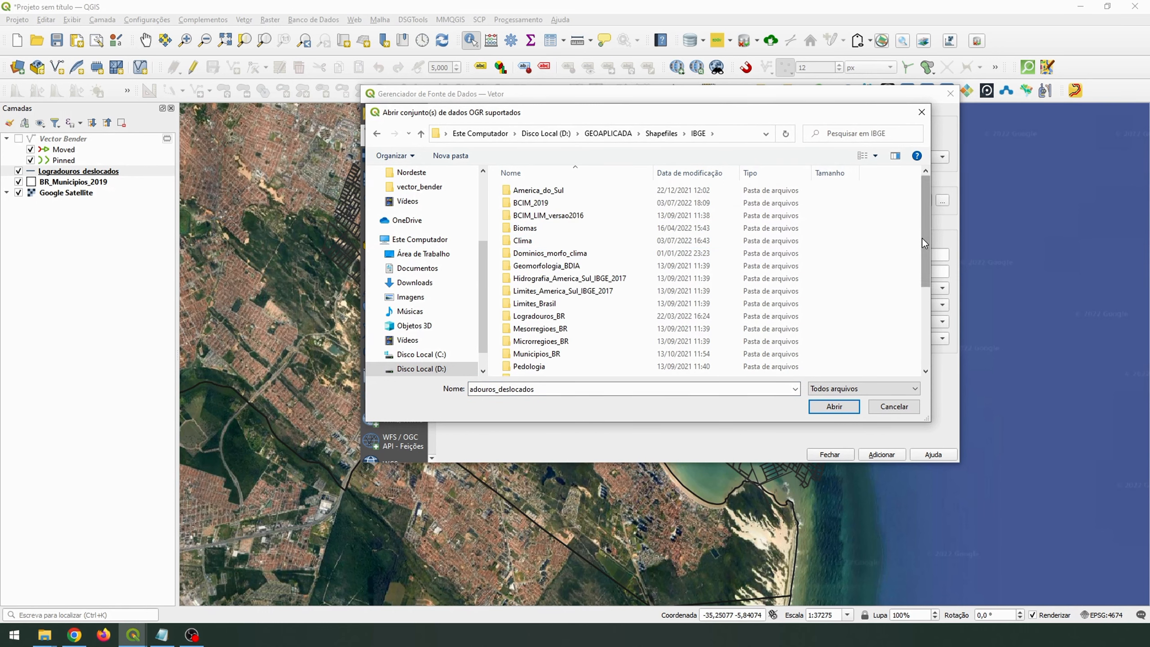
Step: Find and open the Logradouros_BR folder inside IBGE
left_click_drag(922, 238, 913, 338)
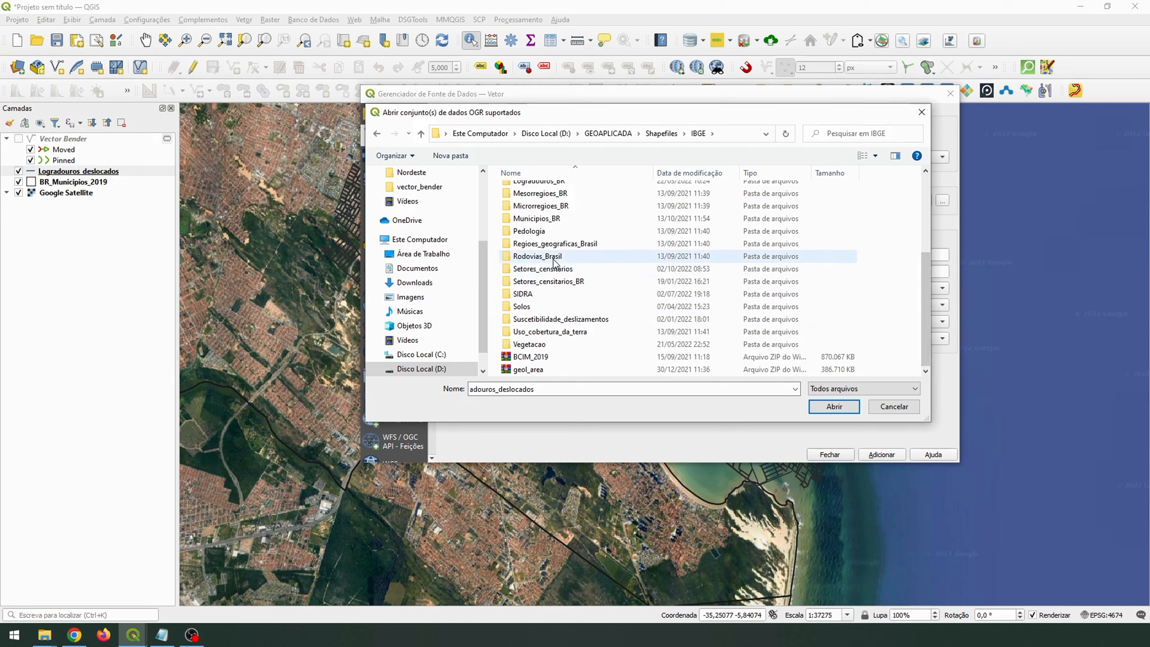
scroll(560, 306, "up", 1)
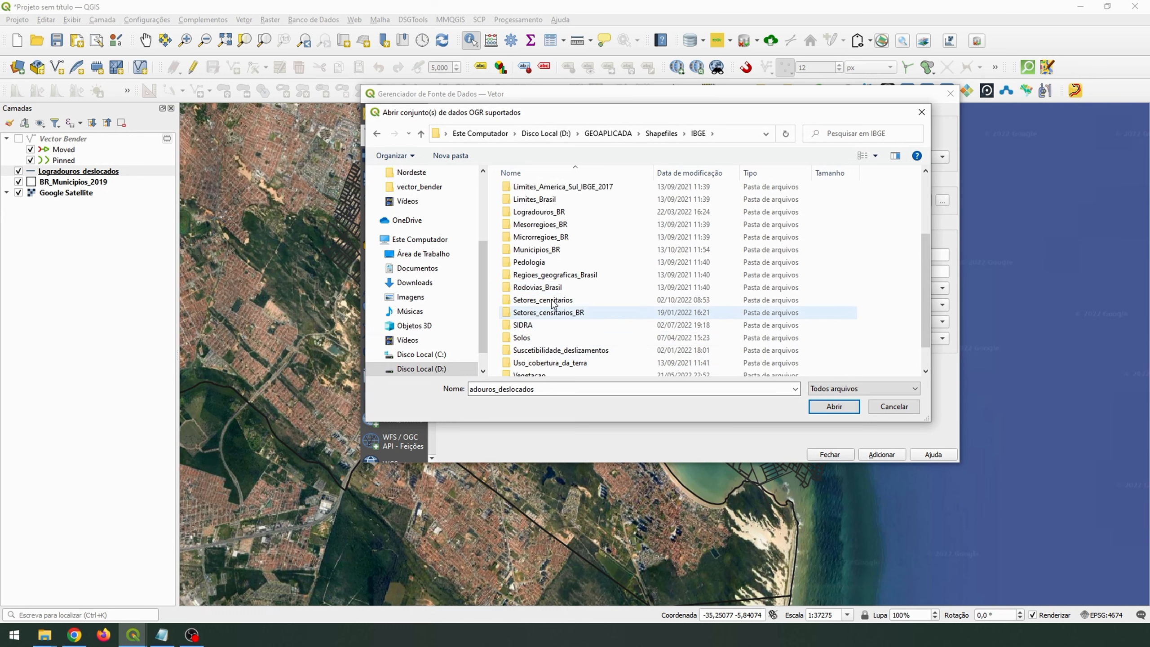
scroll(566, 280, "down", 1)
scroll(573, 330, "up", 2)
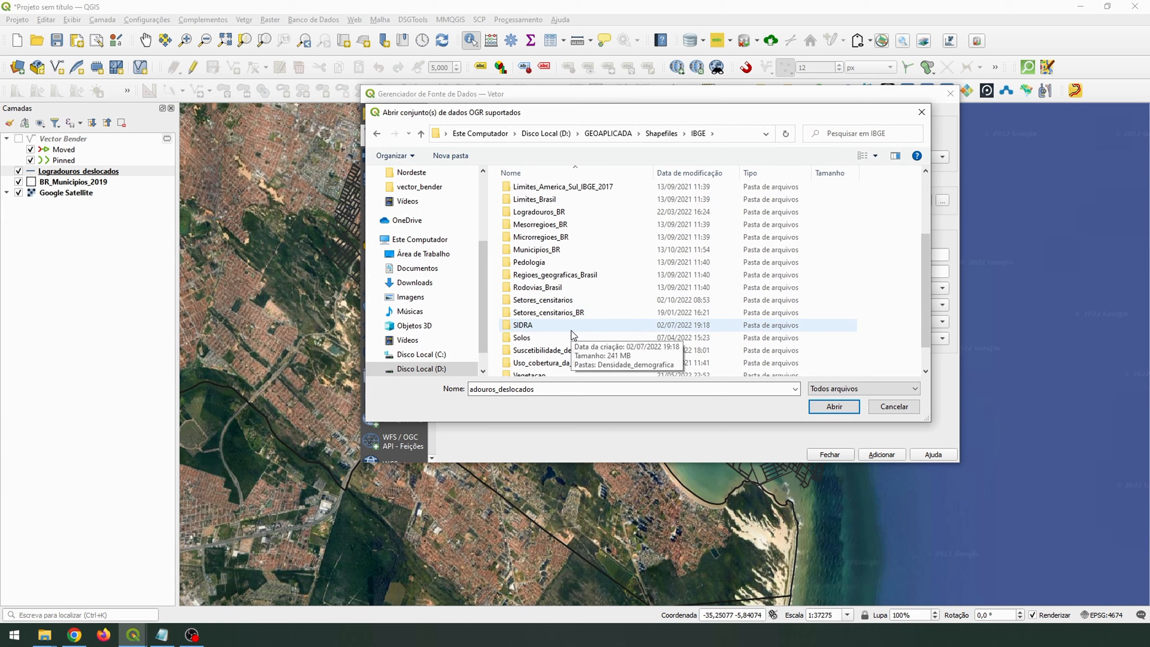
double_click(543, 250)
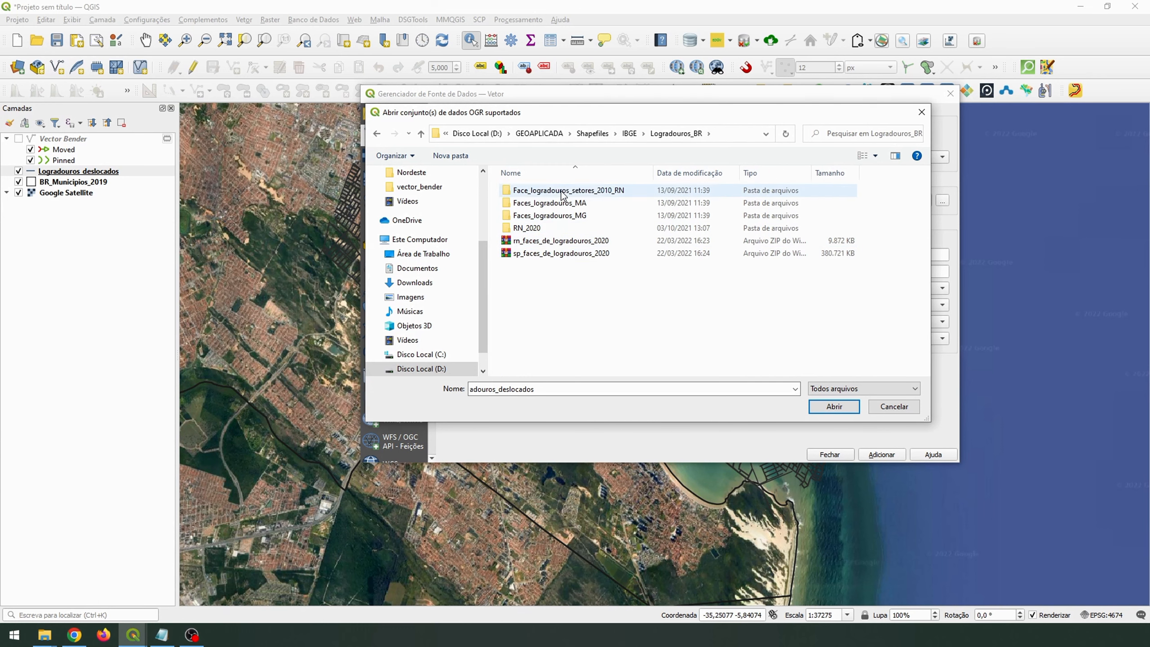
double_click(559, 191)
double_click(543, 228)
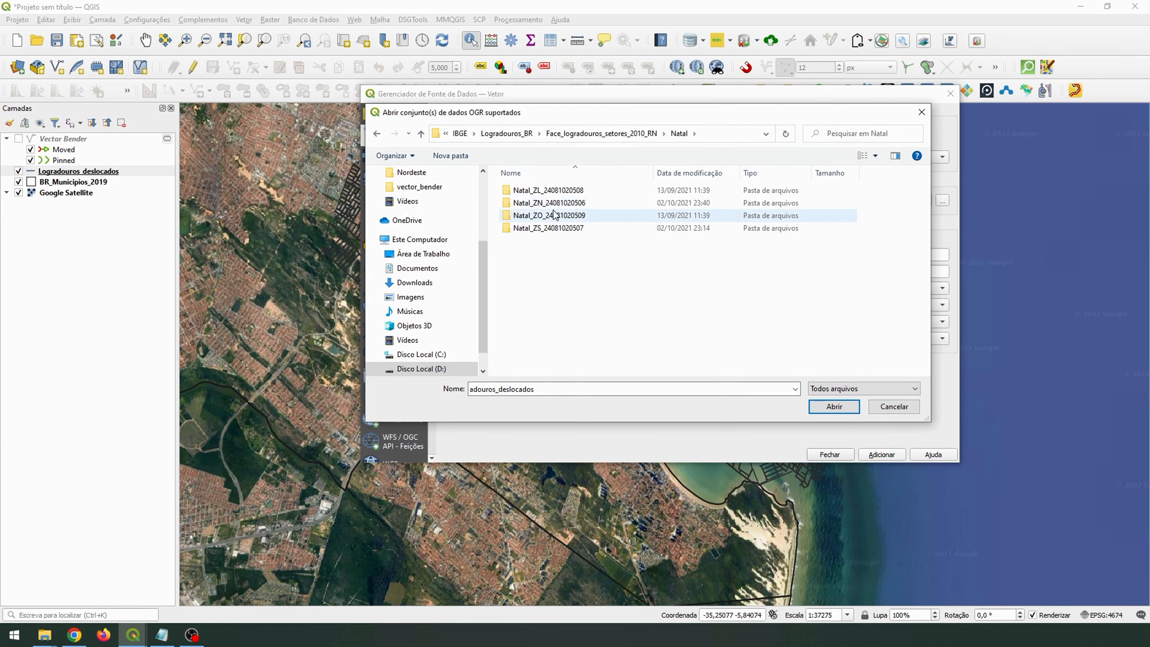
double_click(542, 227)
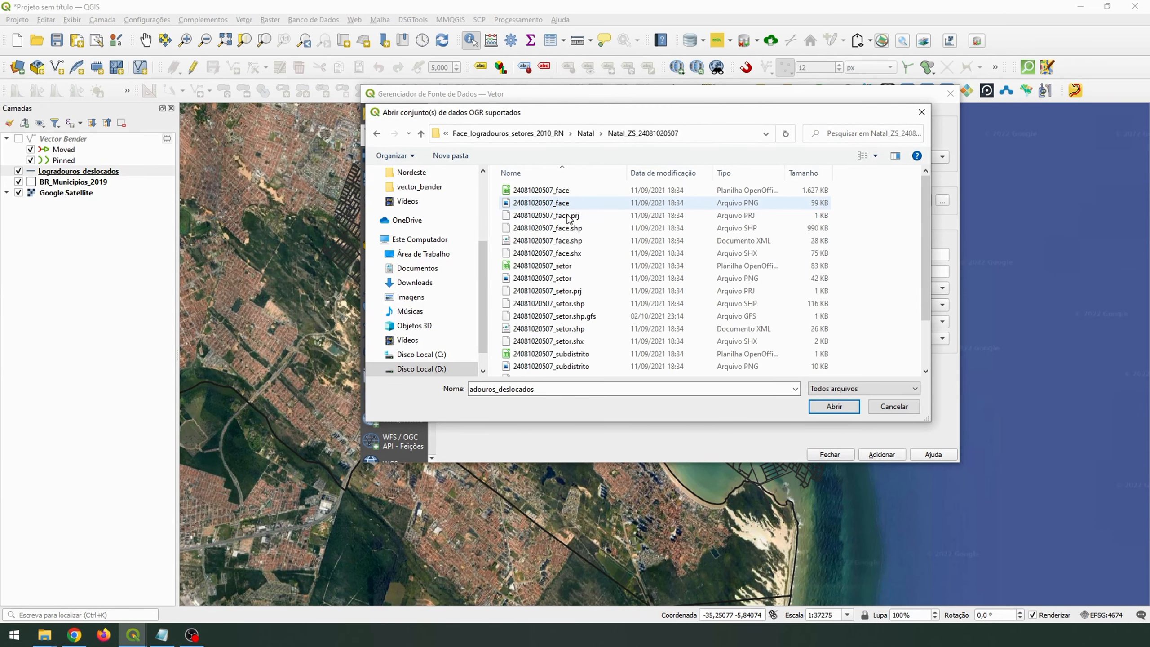
left_click(574, 228)
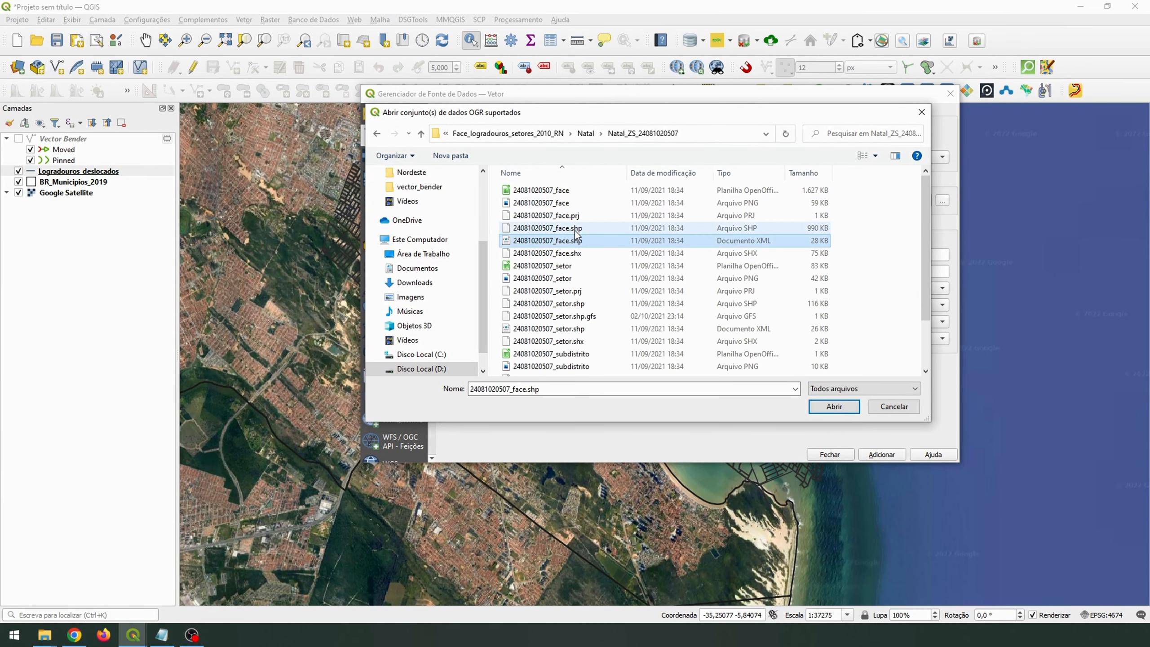
left_click(833, 406)
left_click(848, 455)
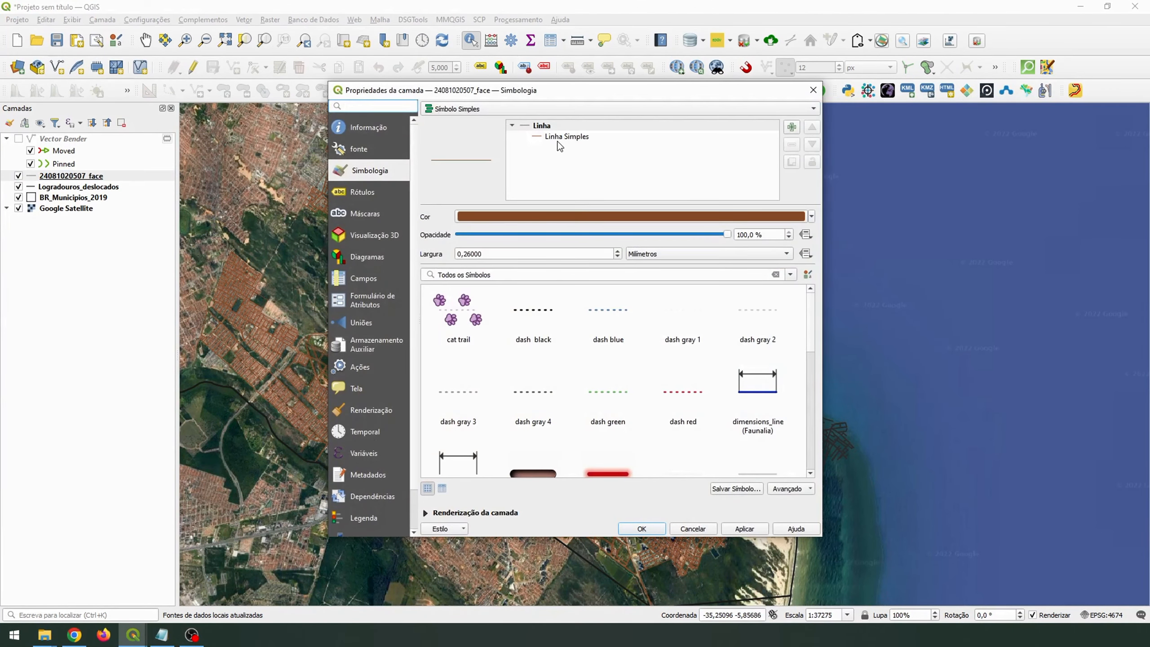
left_click(560, 137)
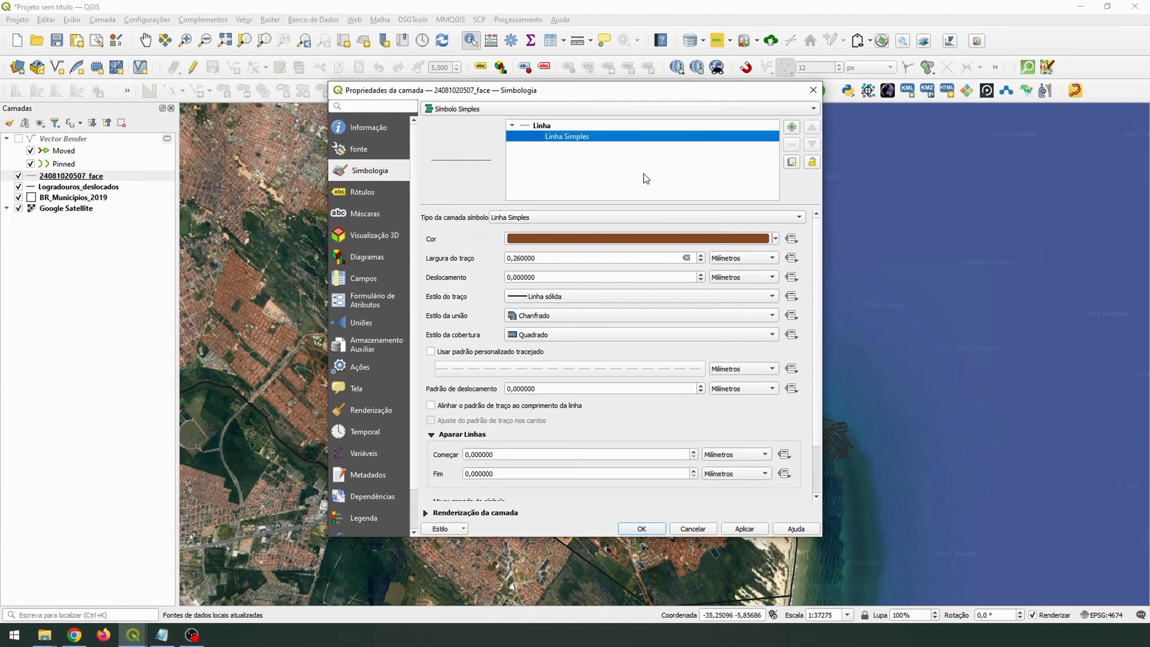
left_click(775, 238)
left_click_drag(615, 287, 611, 304)
left_click(610, 303)
left_click(564, 261)
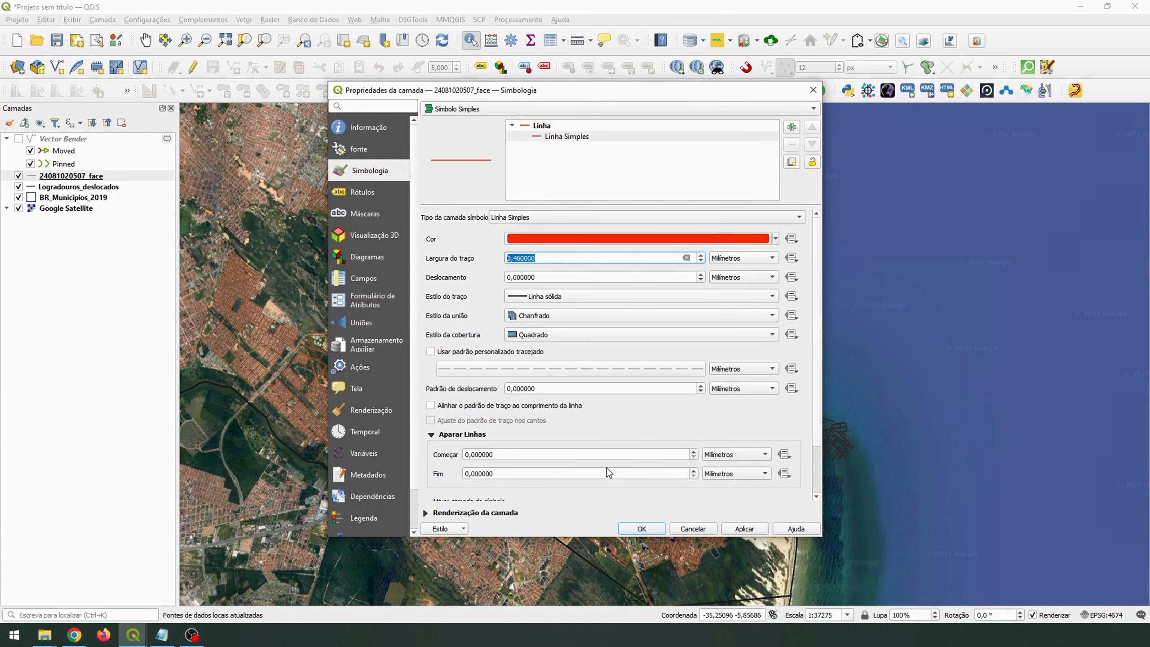
left_click(639, 529)
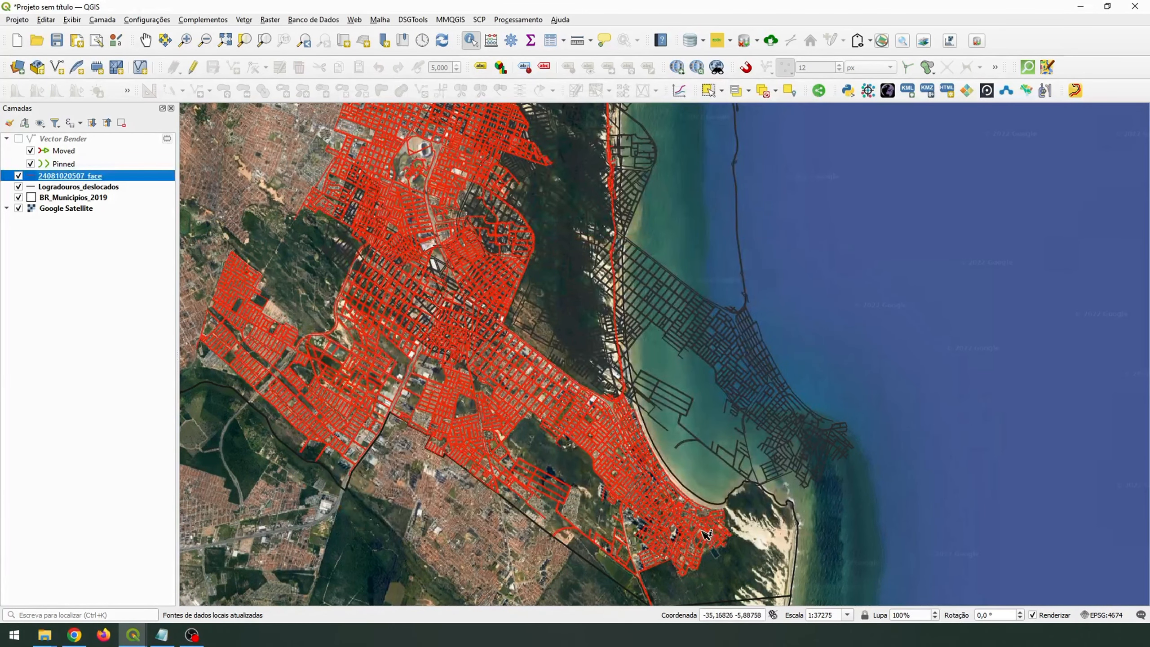
Step: Compare the red reference streets with the imagery and the displaced streets around the beachfront and the wider city
scroll(737, 507, "up", 1)
scroll(737, 507, "up", 1)
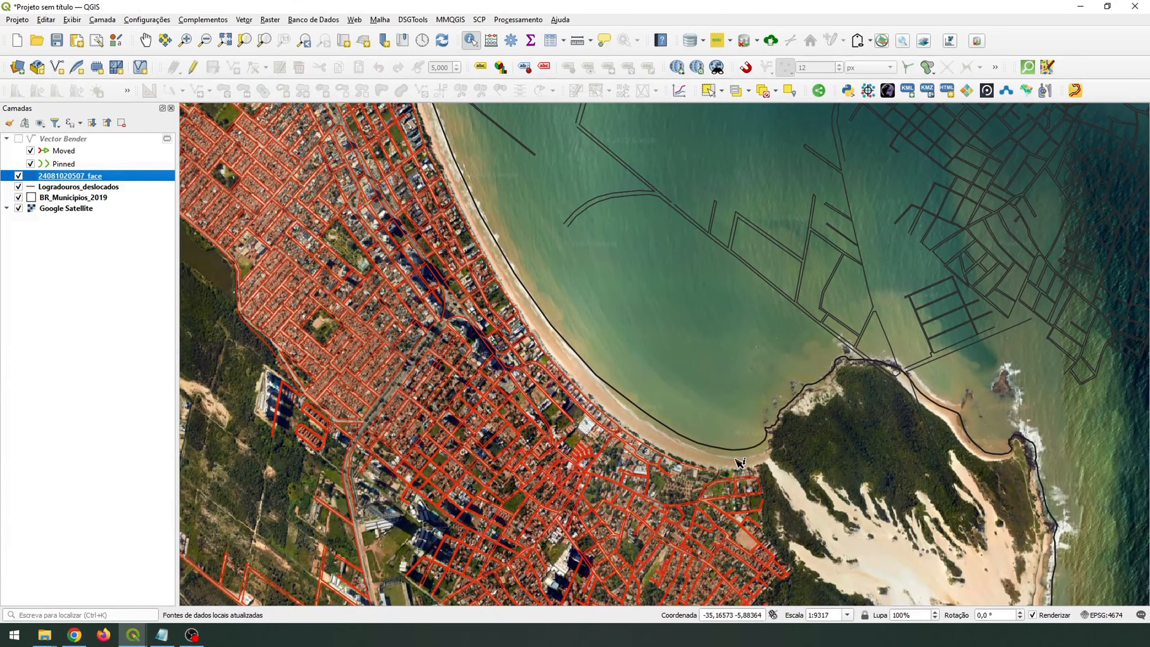
scroll(769, 405, "down", 1)
scroll(764, 402, "down", 1)
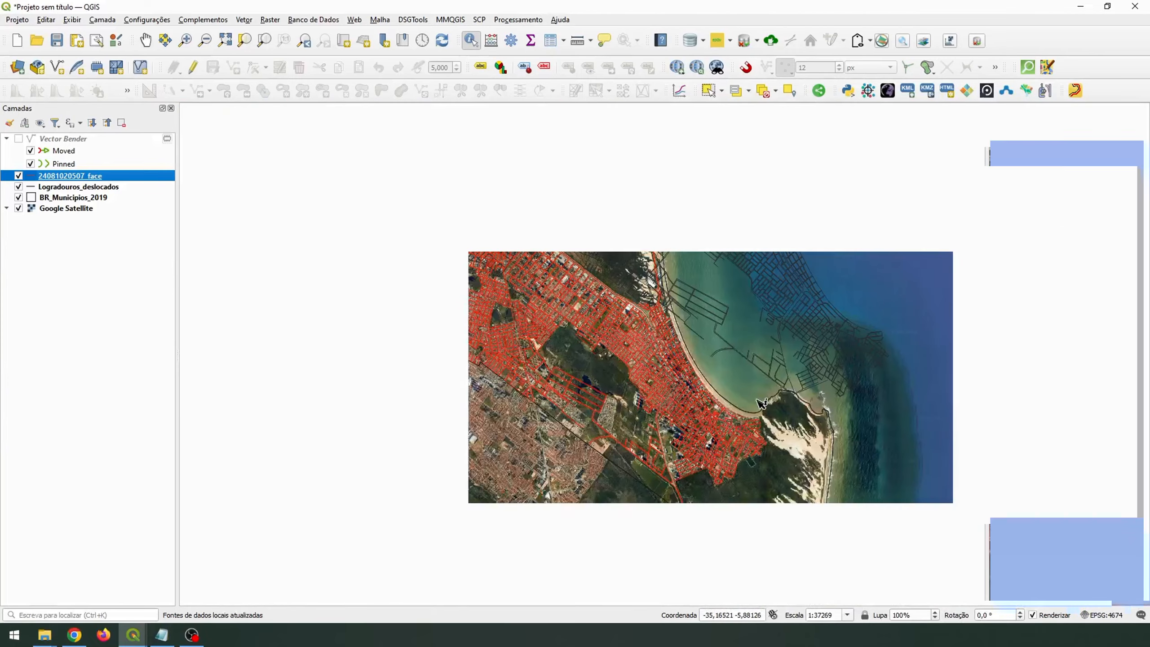
left_click_drag(724, 380, 677, 452)
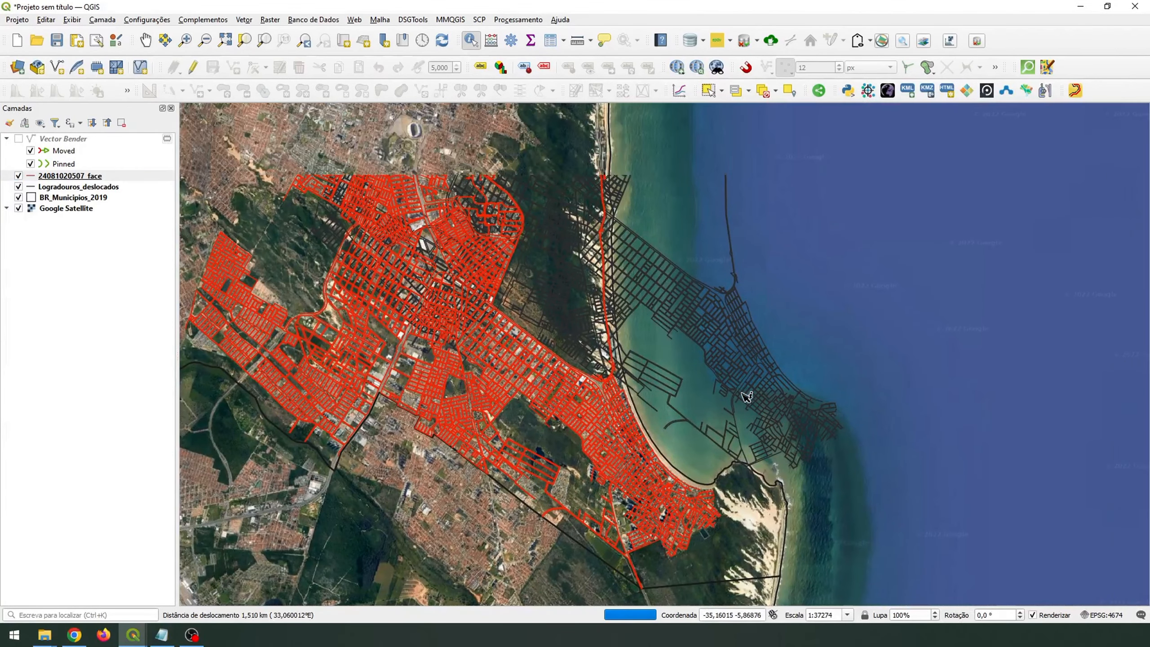
scroll(741, 366, "down", 1)
Step: Bring the VectorBender window back to the front, check its layer settings and close it
mouse_move(133, 634)
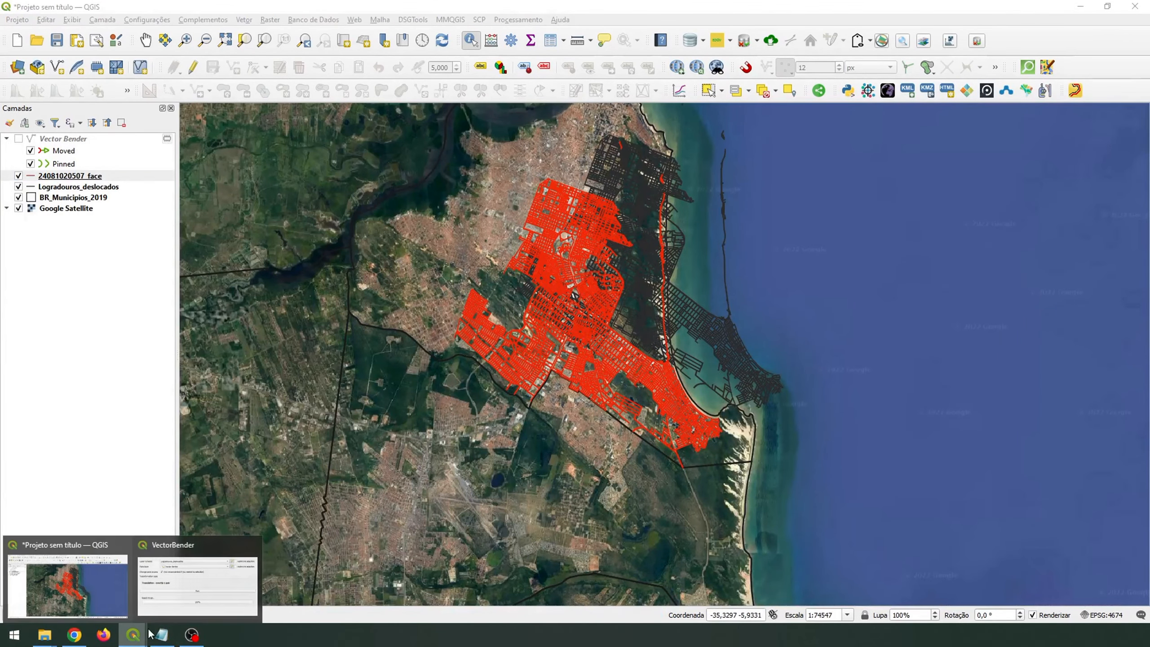
left_click(231, 582)
left_click_drag(905, 133, 658, 154)
left_click(628, 171)
left_click(845, 150)
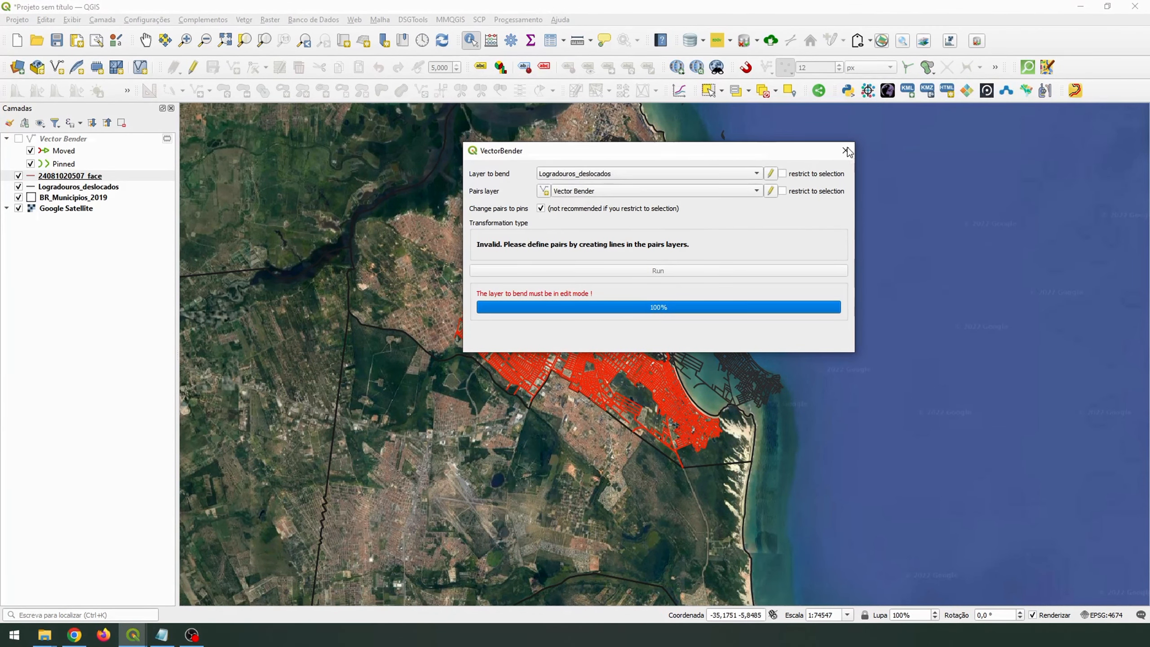
left_click(845, 150)
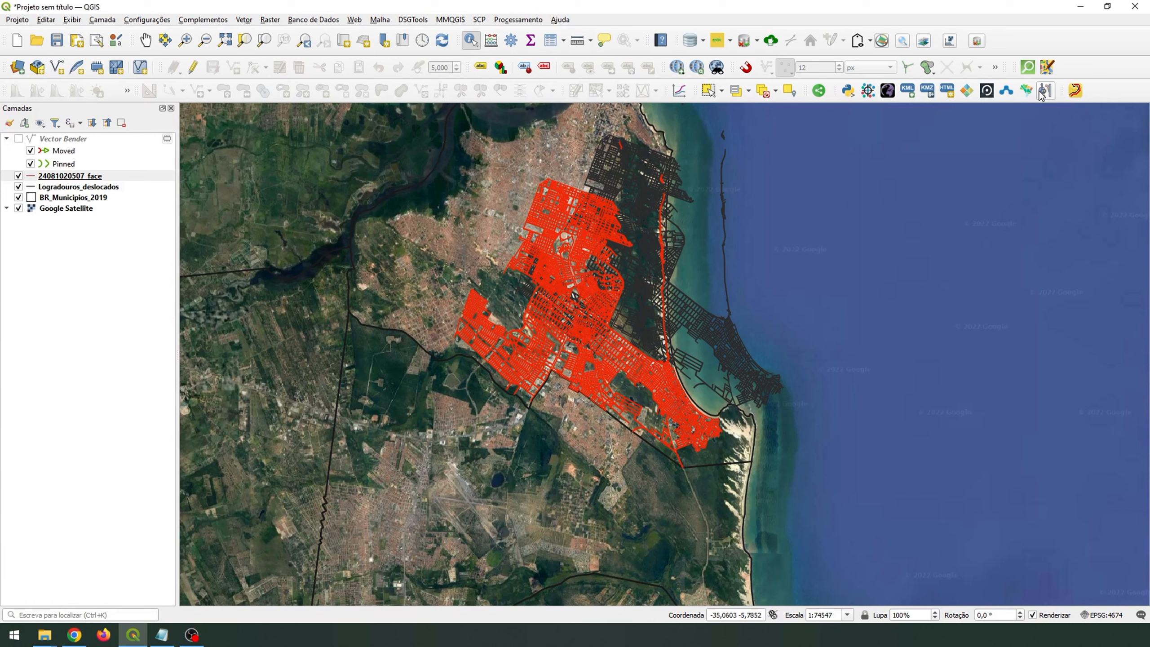
Step: Remove the Vector Bender pairs layer from the project and confirm its removal
right_click(71, 138)
left_click(117, 259)
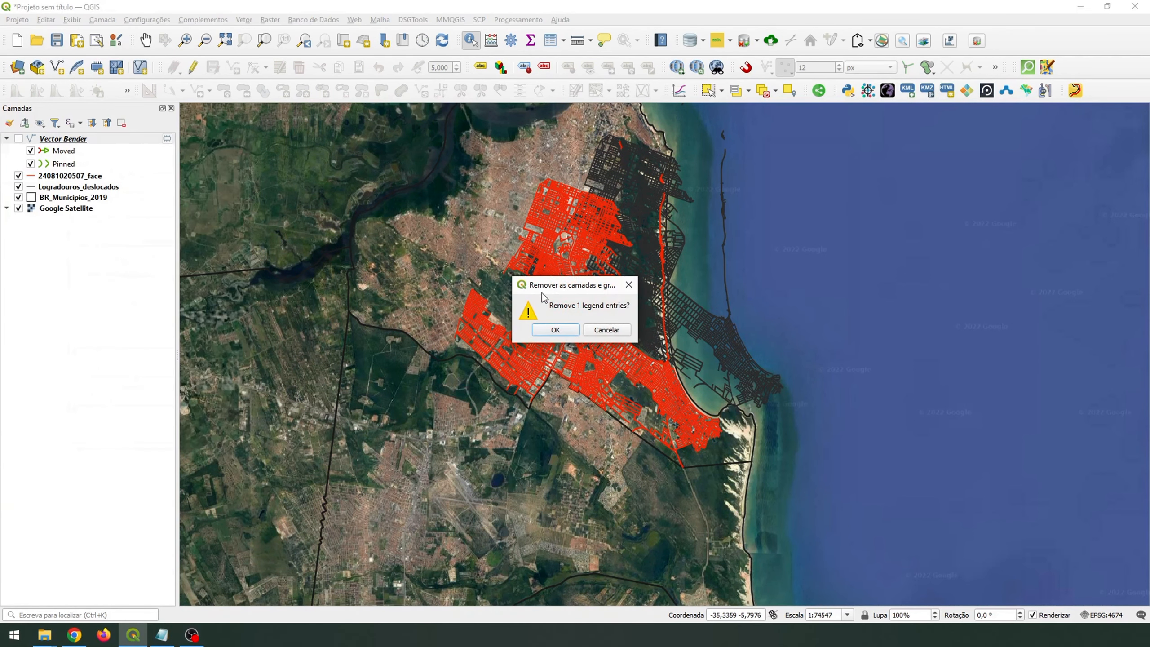
left_click(556, 330)
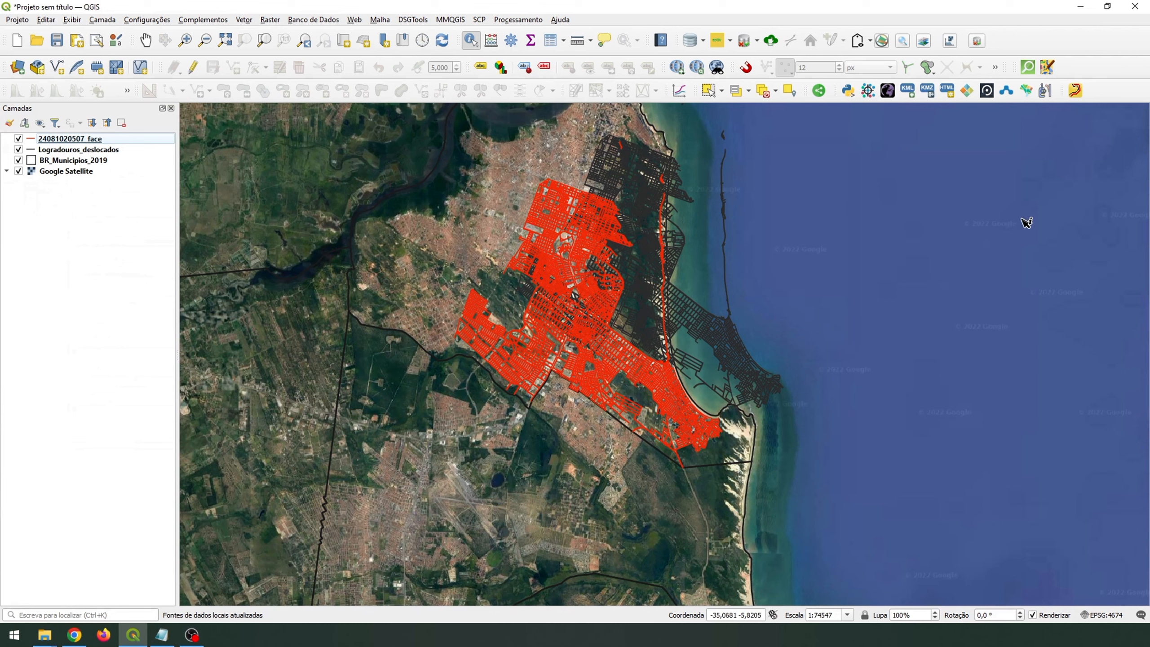
Step: Reopen VectorBender and choose Logradouros_deslocados as the layer to bend
left_click(1046, 92)
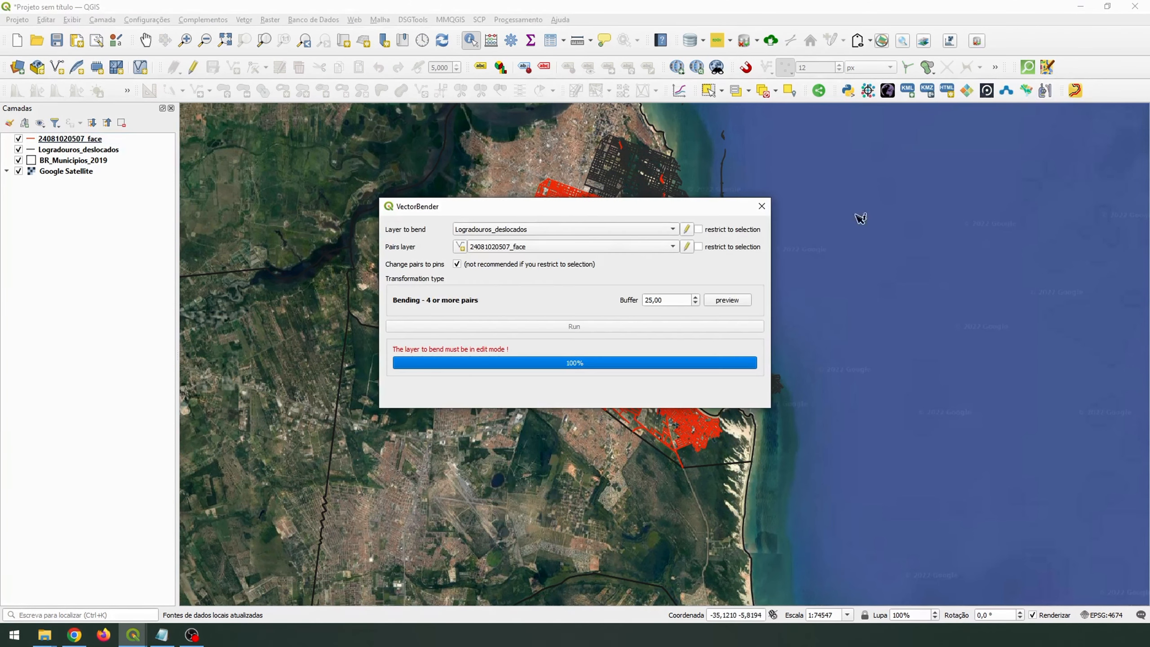
left_click(481, 226)
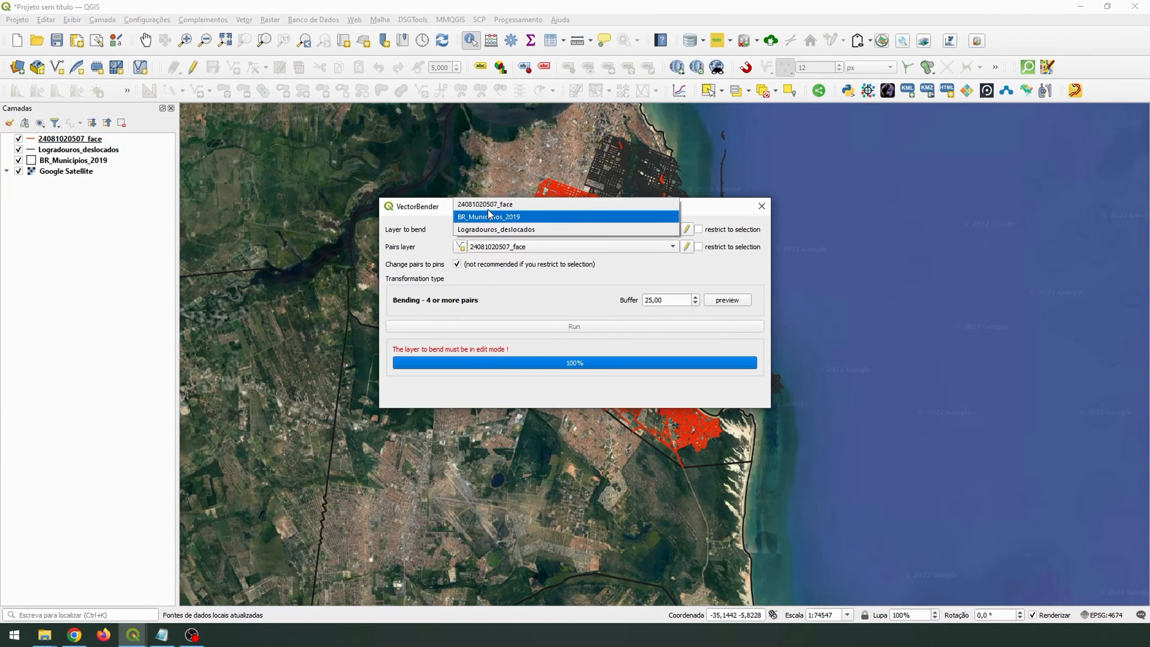
left_click(493, 230)
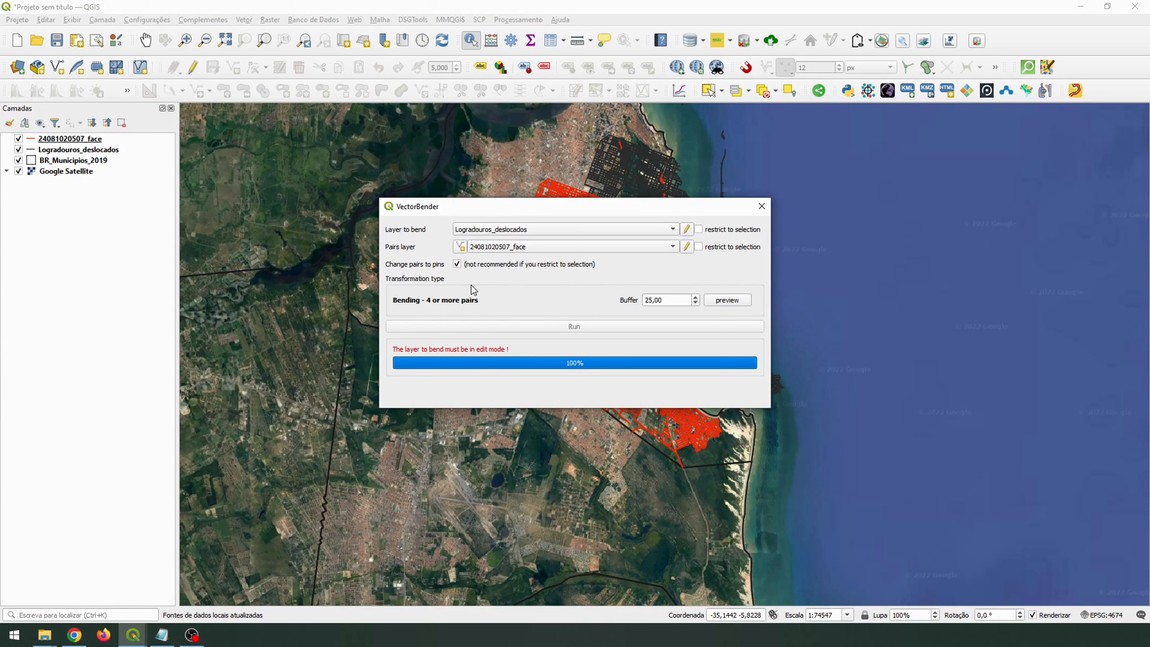
Step: Create a new Vector Bender pairs layer, enable editing on Logradouros_deslocados and make the pairs layer active
left_click(461, 248)
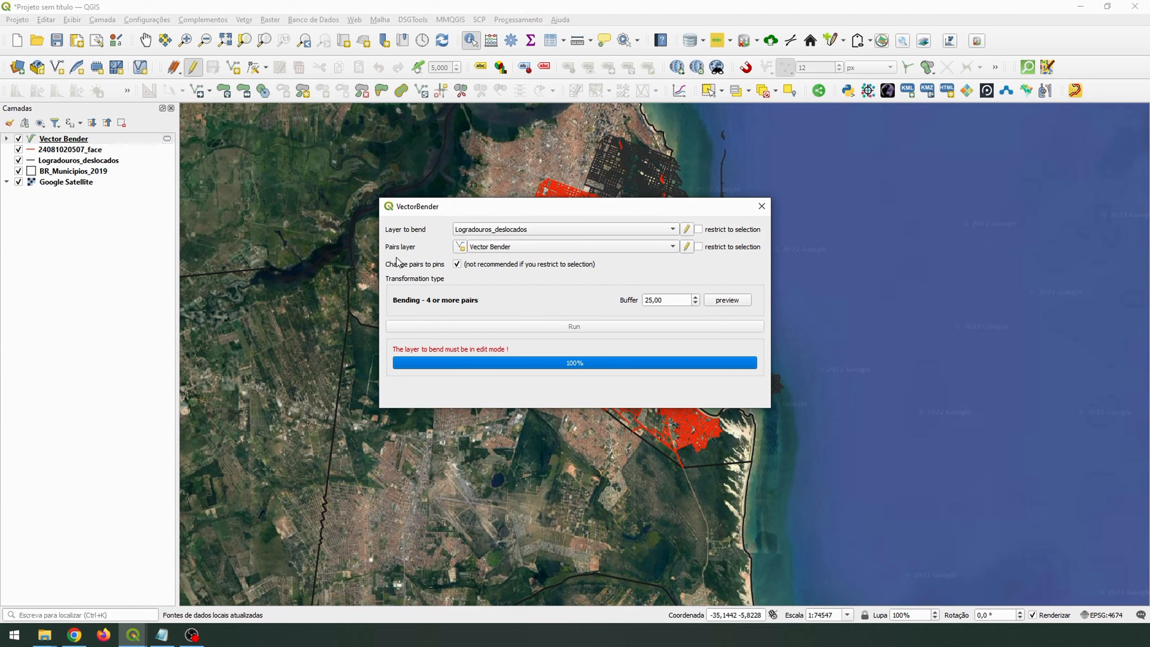
left_click(687, 229)
left_click_drag(699, 207, 547, 198)
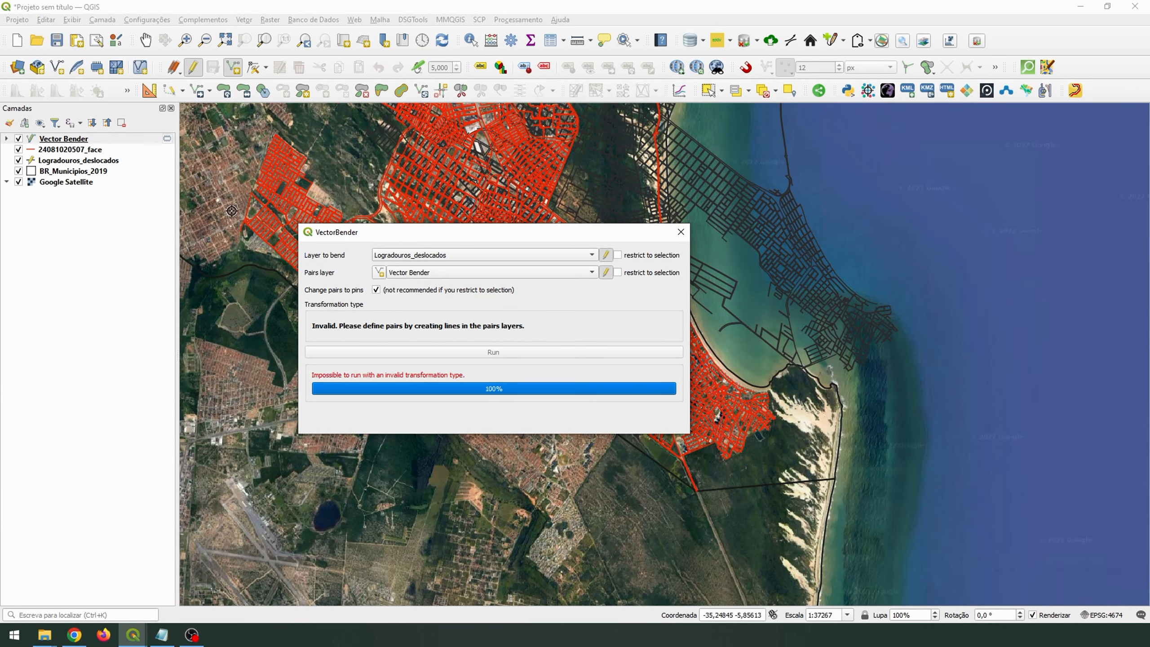
left_click(105, 141)
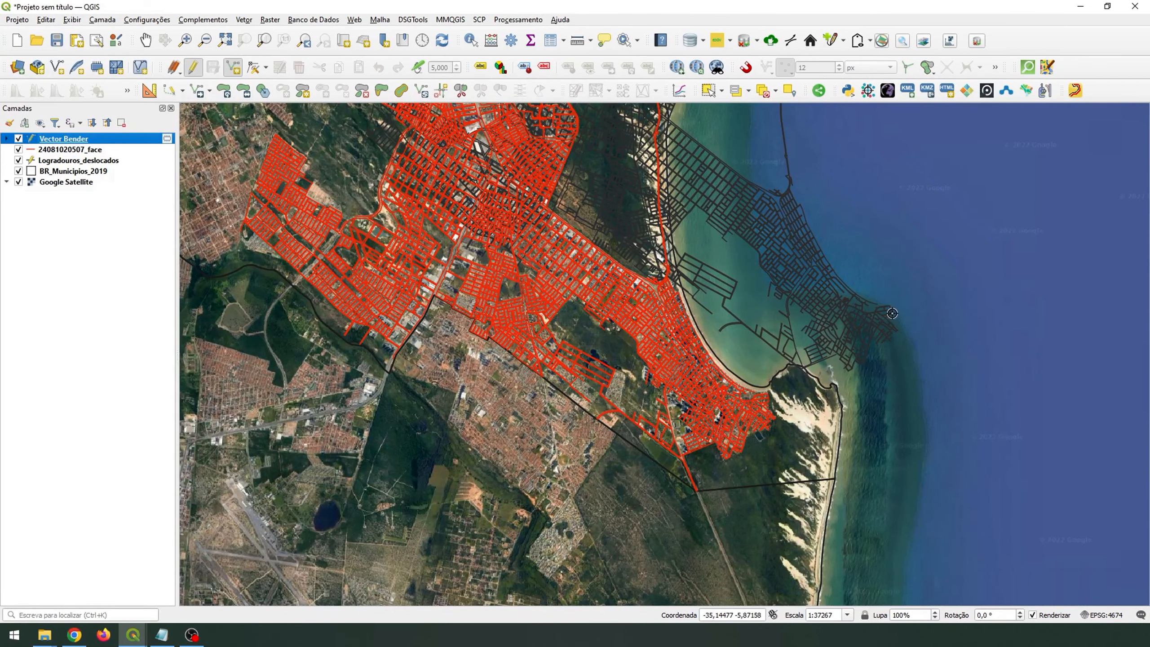
scroll(882, 310, "up", 2)
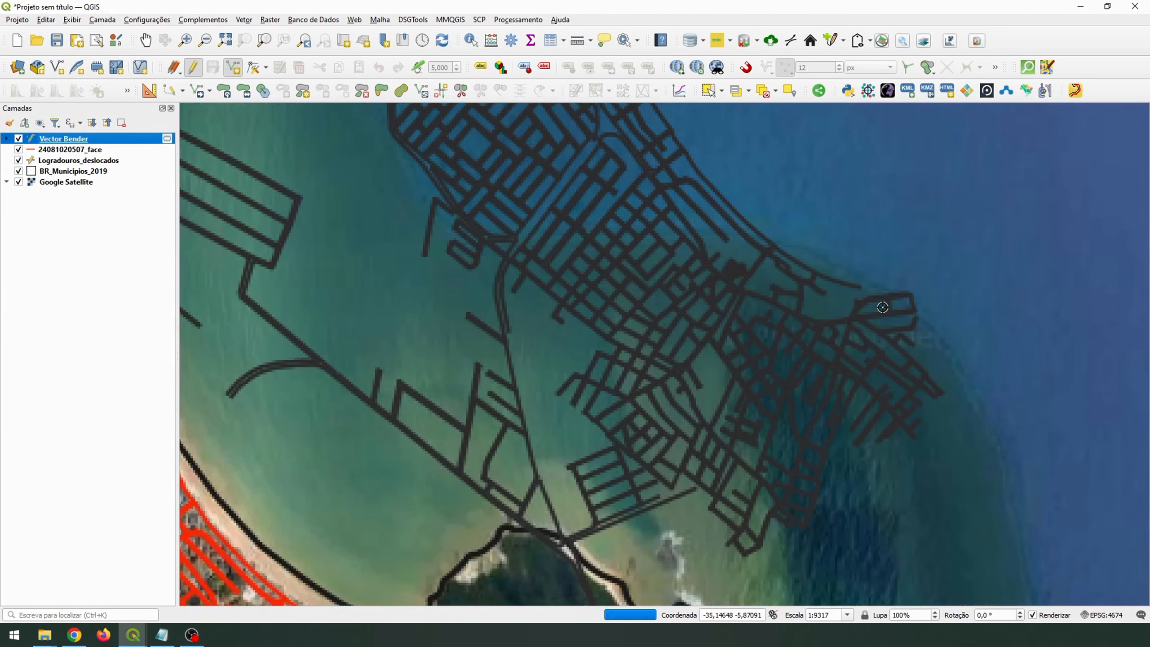
scroll(882, 308, "up", 3)
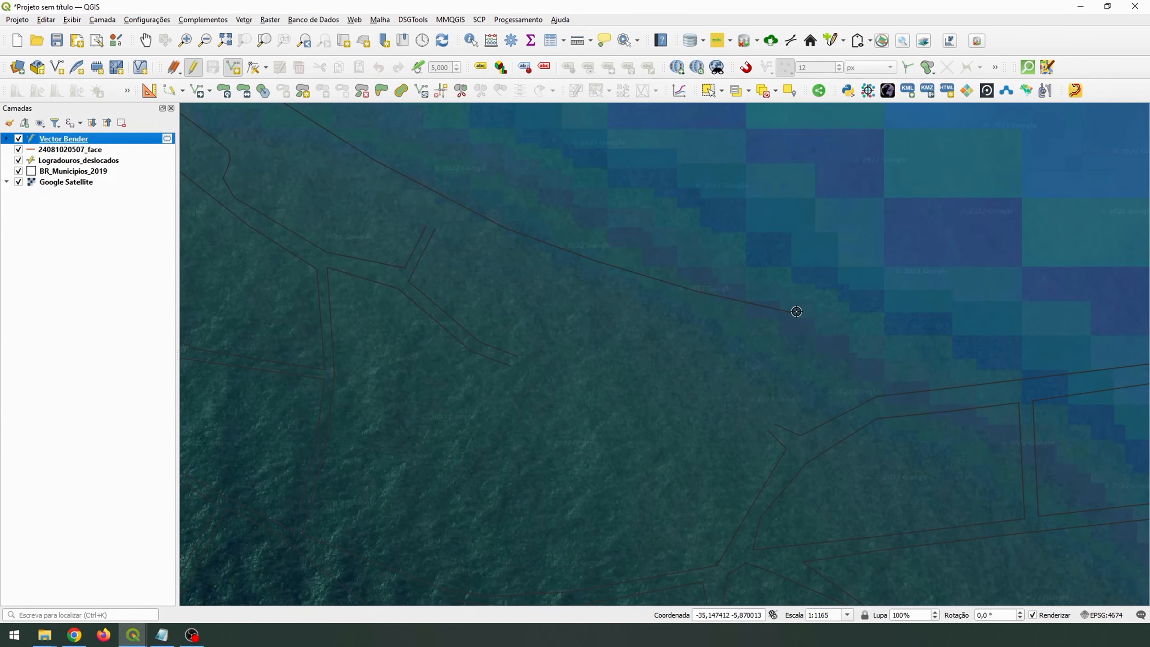
scroll(796, 311, "down", 4)
left_click_drag(604, 515, 797, 381)
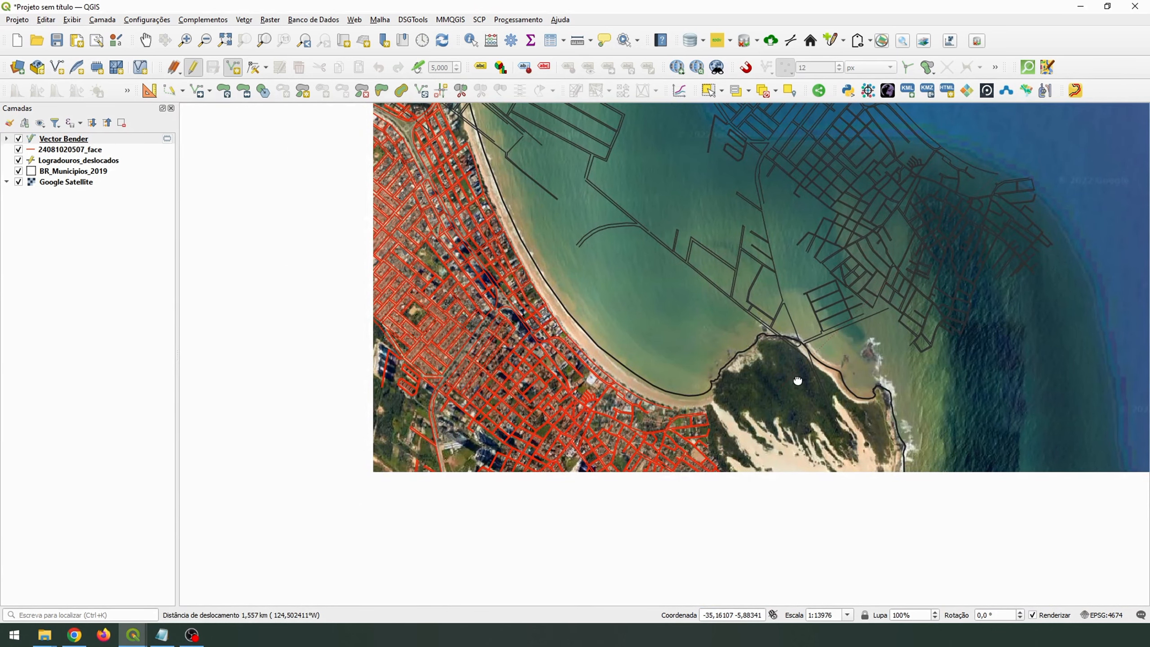
scroll(730, 366, "up", 4)
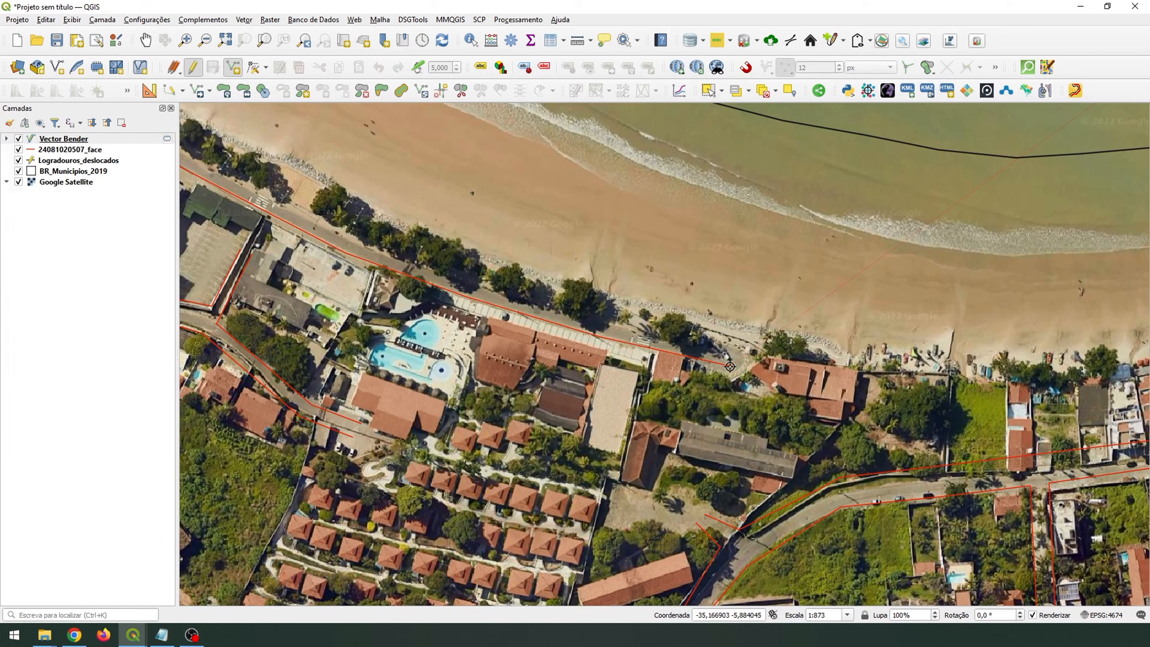
Step: Draw the second pair line from the displaced avenue corner on the central coast to its matching reference corner beside the dune forest
scroll(730, 366, "down", 6)
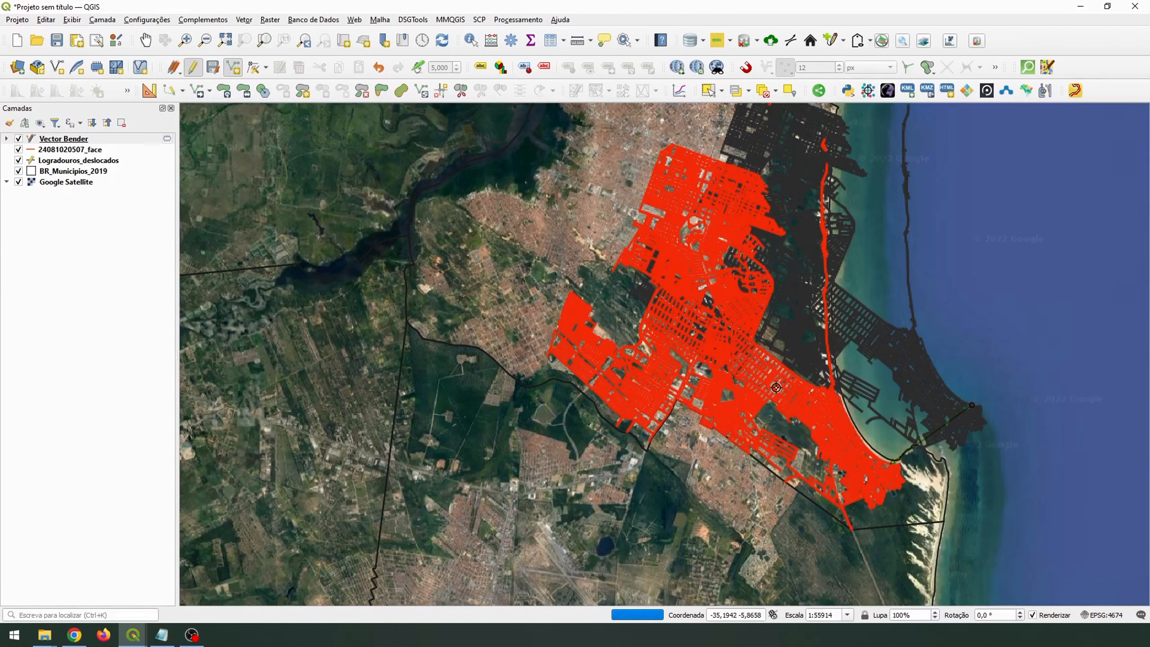
scroll(776, 388, "up", 1)
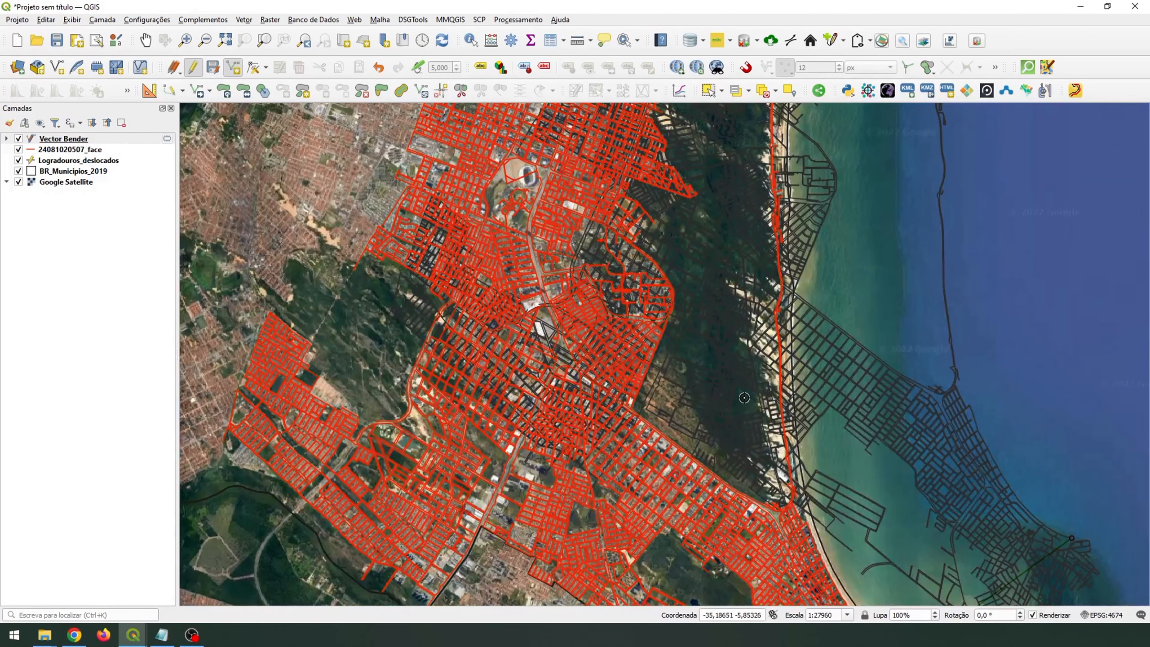
scroll(744, 398, "up", 2)
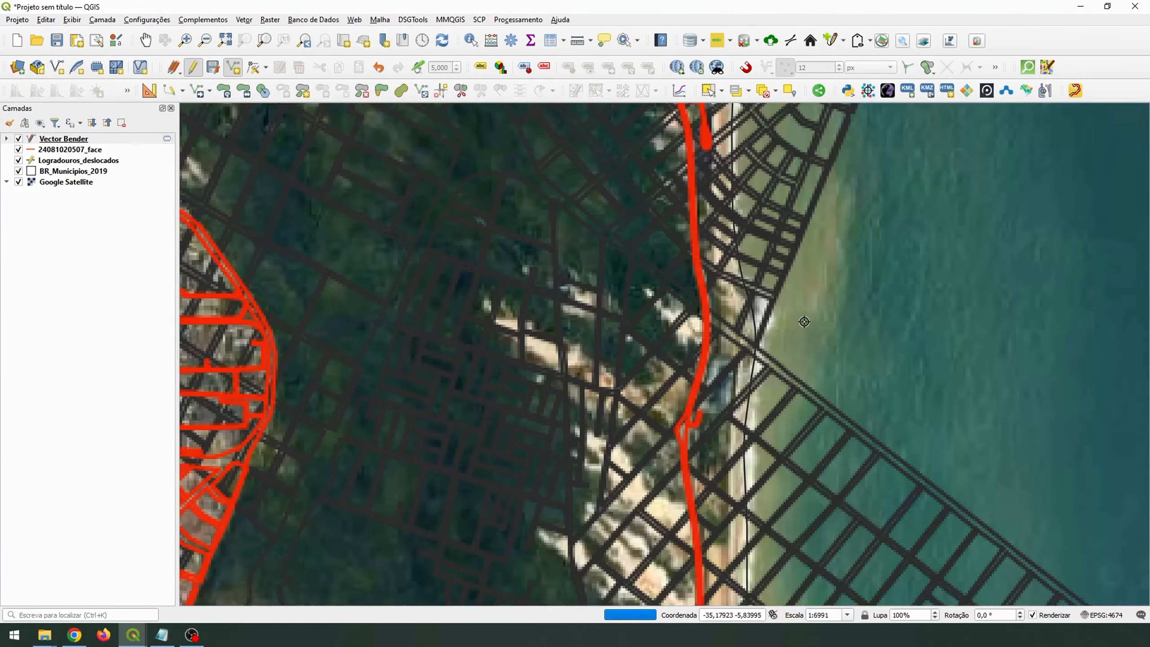
scroll(748, 336, "up", 2)
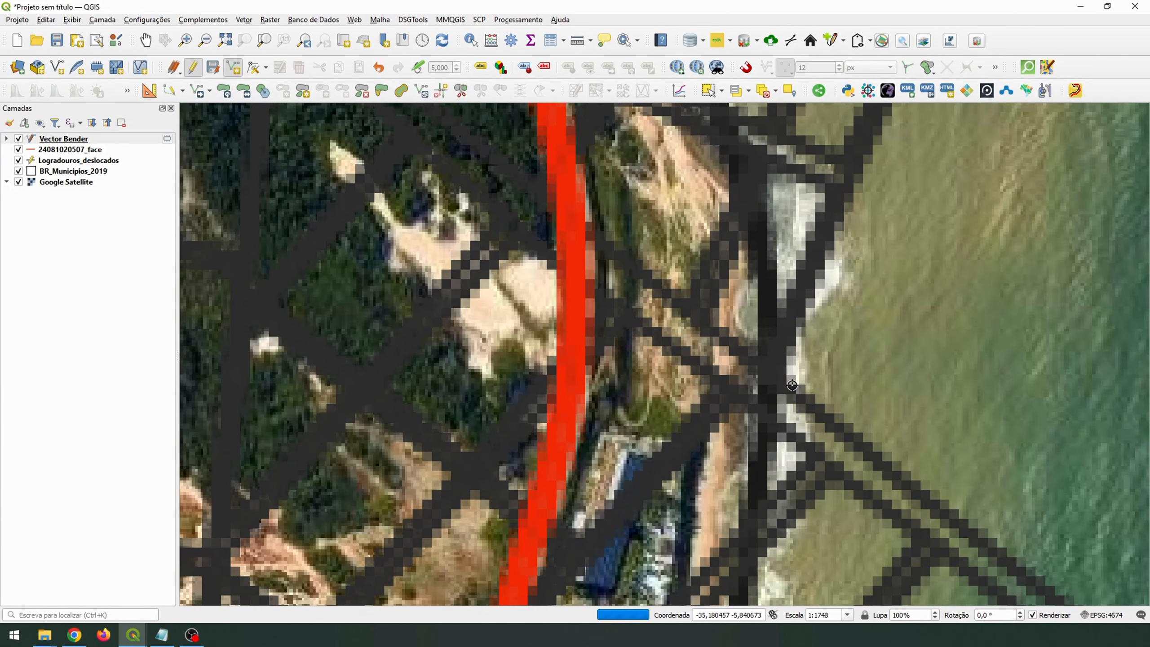
scroll(832, 373, "down", 3)
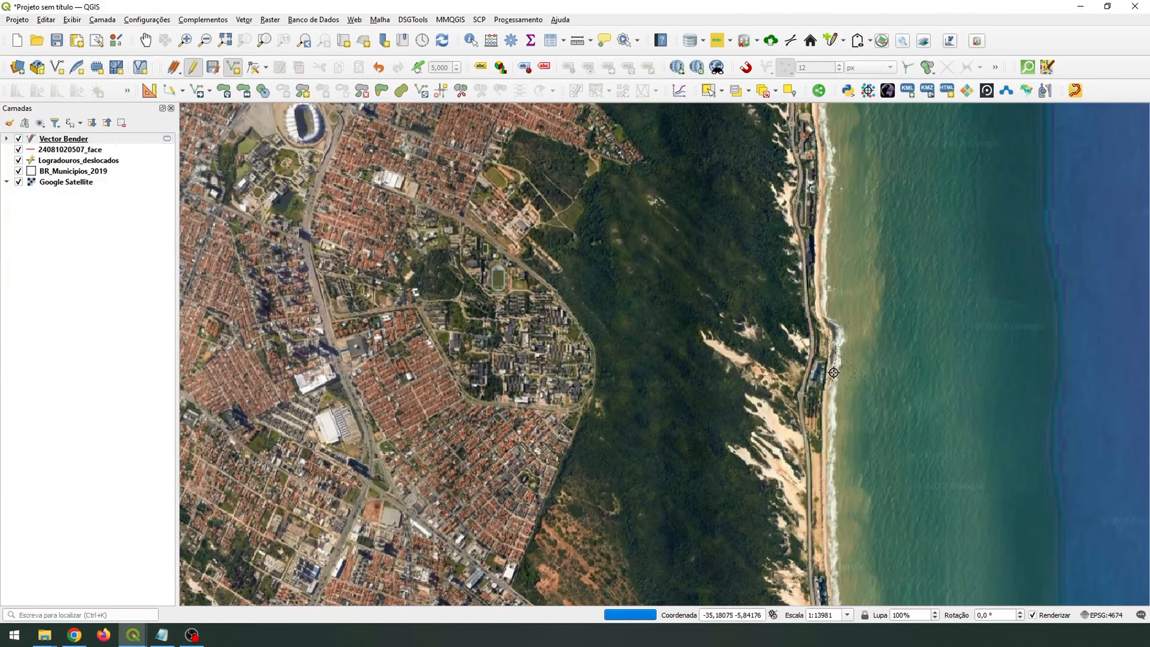
scroll(832, 372, "down", 1)
scroll(667, 481, "up", 3)
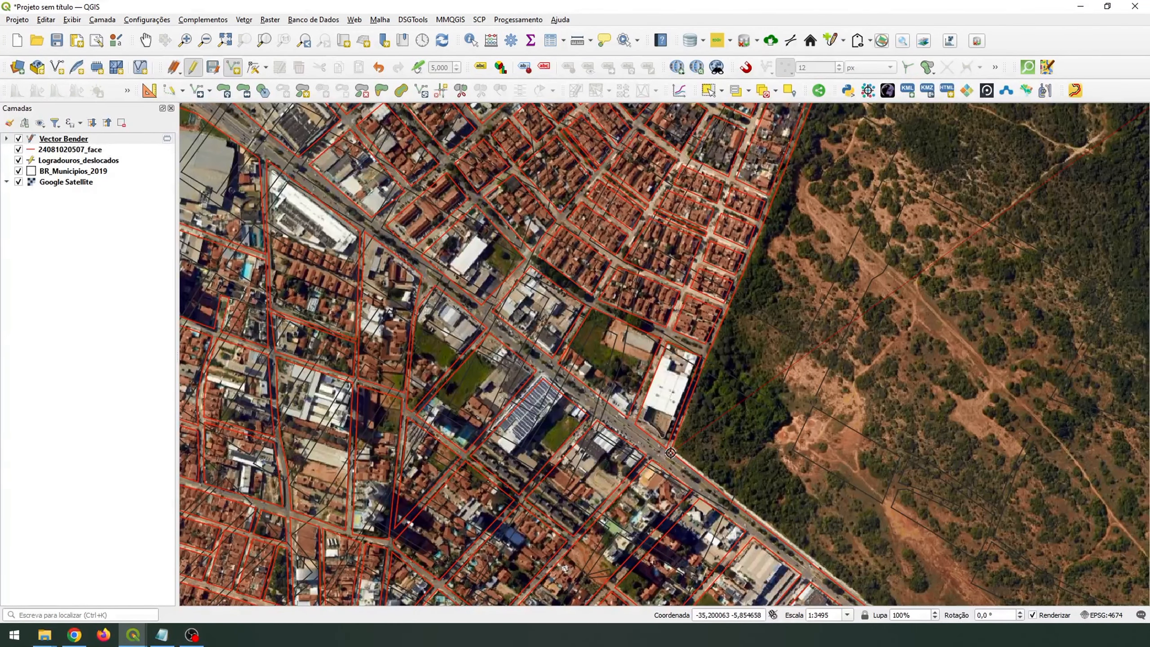
scroll(671, 452, "down", 4)
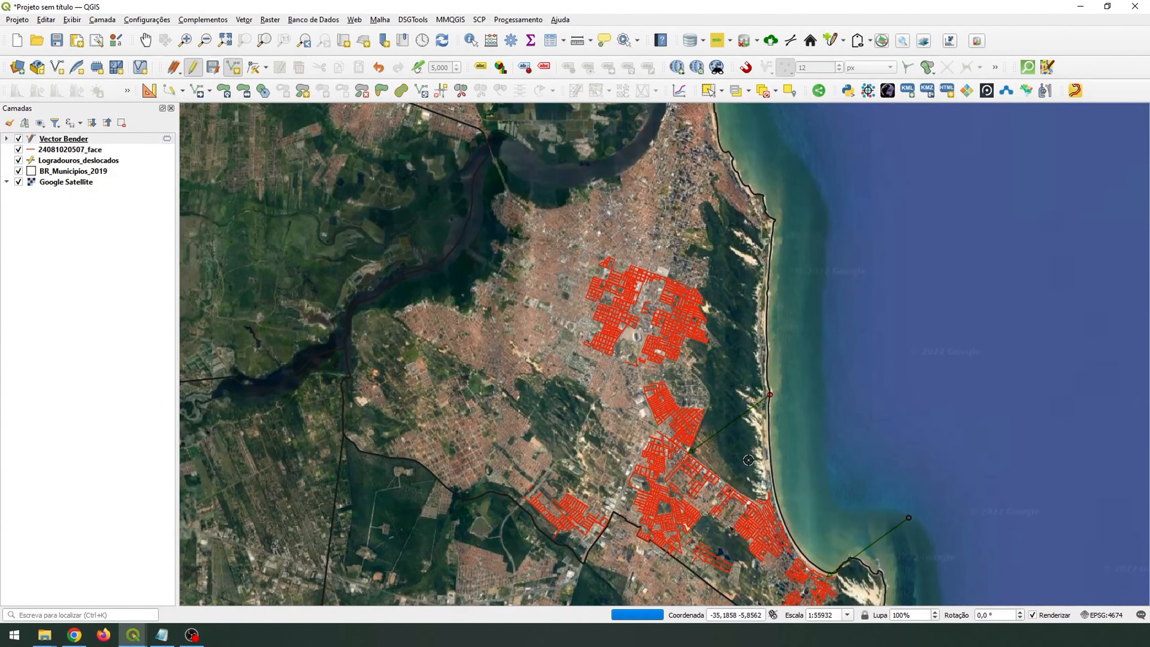
left_click(18, 150)
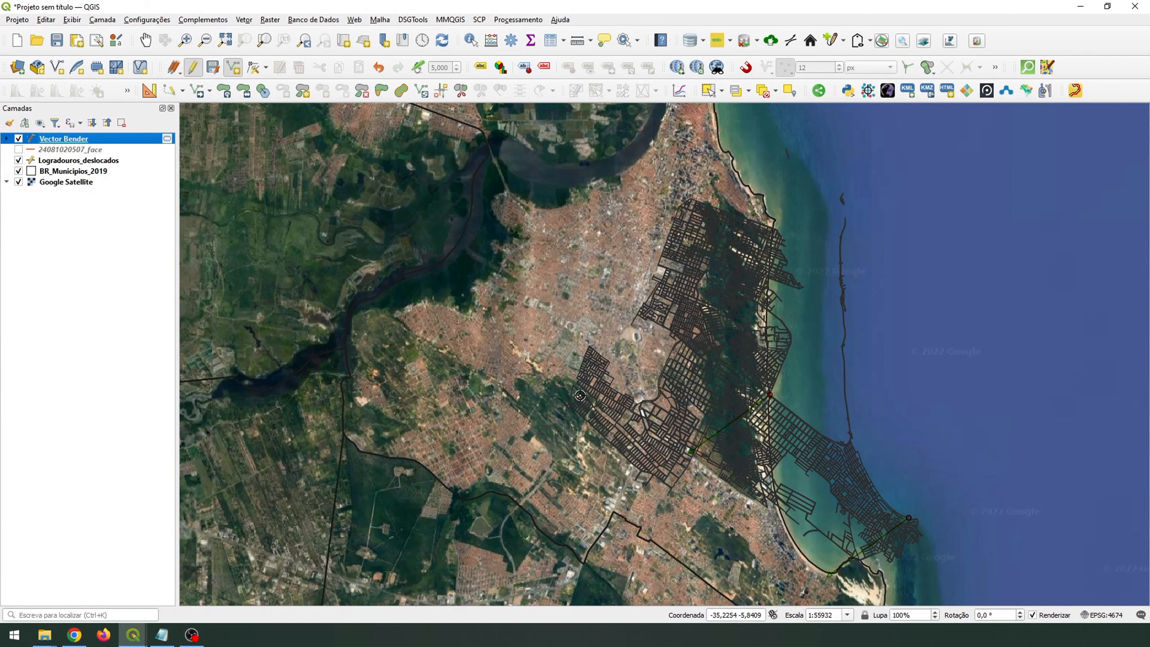
scroll(579, 395, "up", 3)
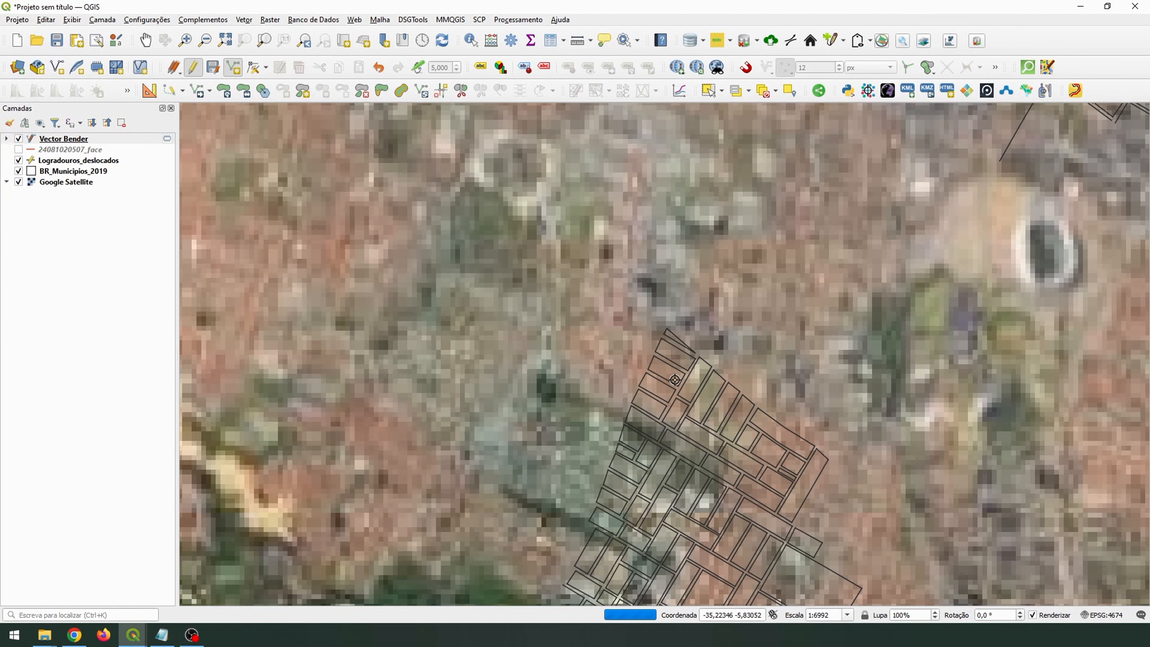
scroll(675, 380, "up", 2)
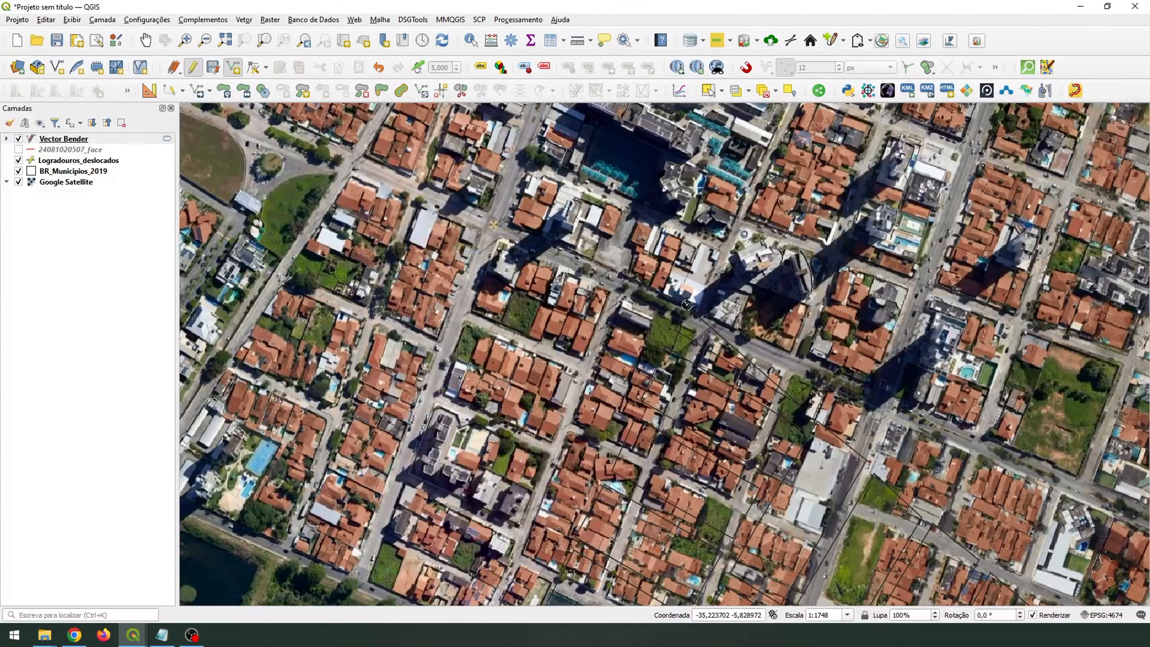
left_click(19, 149)
scroll(528, 439, "down", 4)
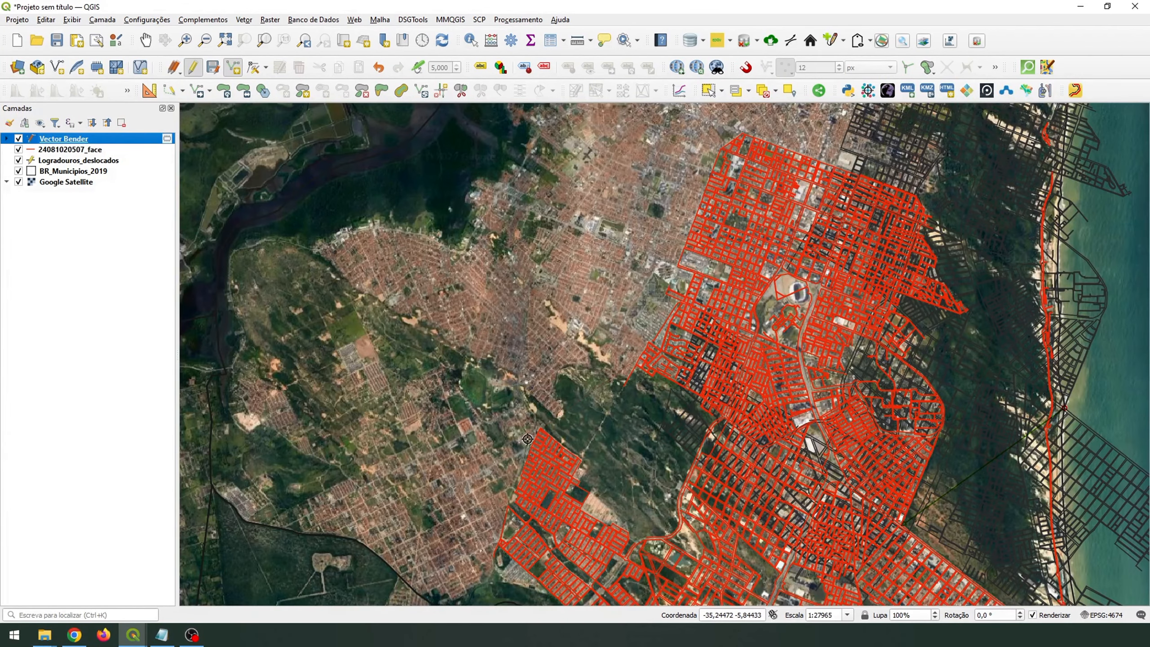
left_click(18, 151)
left_click(19, 150)
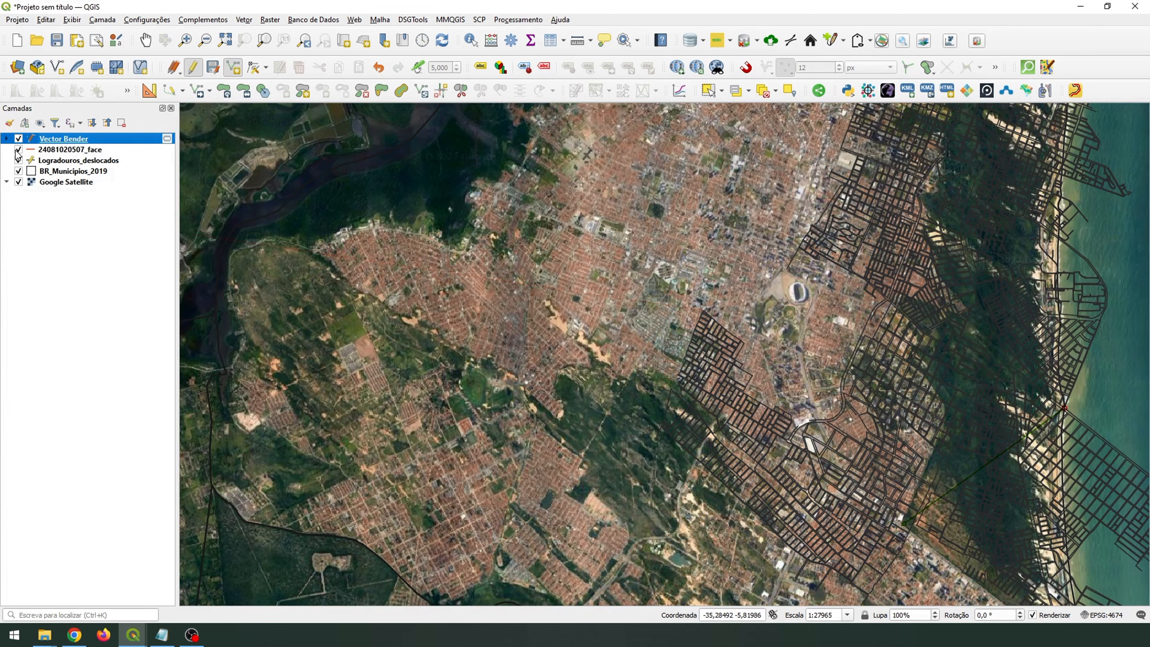
scroll(502, 257, "up", 4)
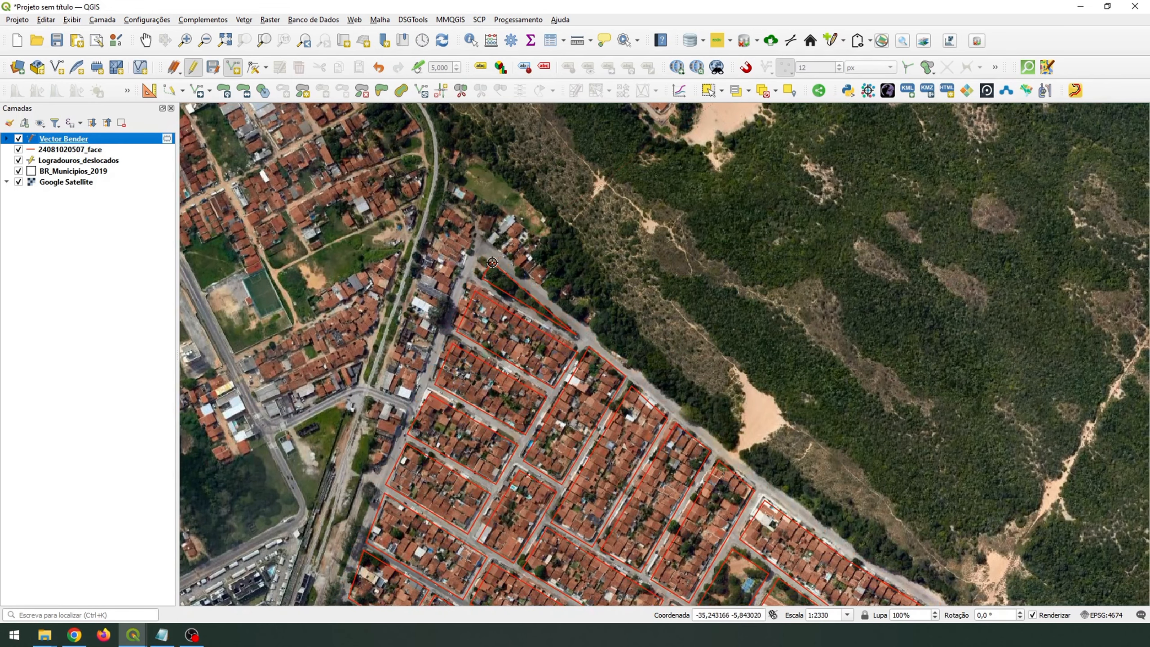
left_click(493, 262)
scroll(564, 367, "down", 3)
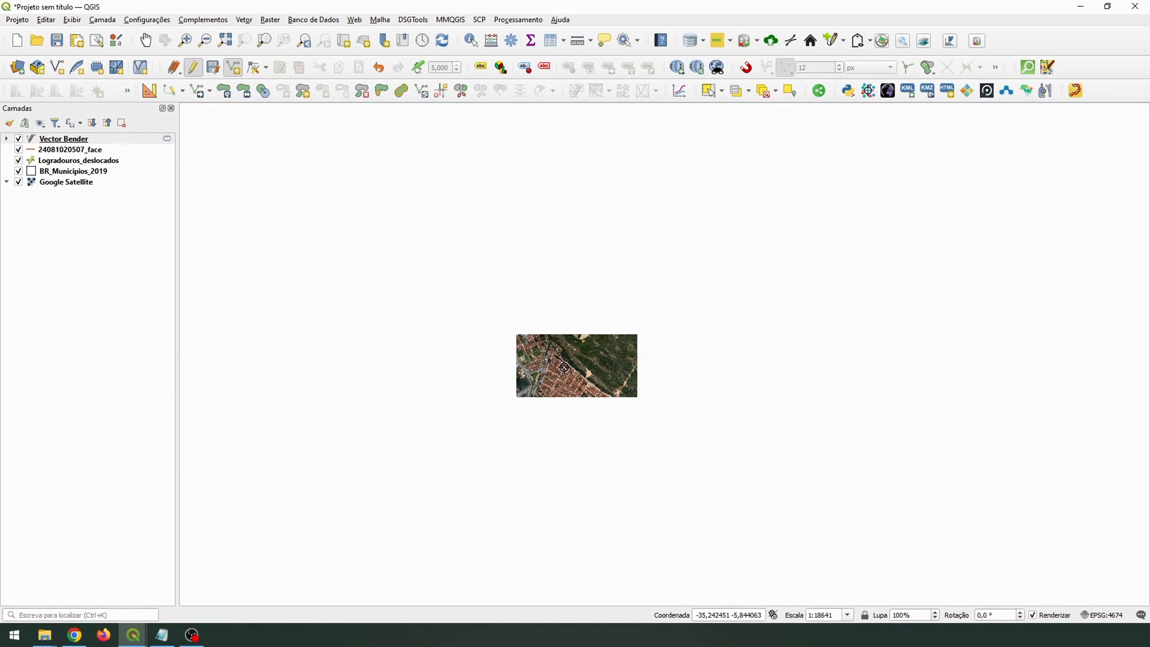
scroll(610, 343, "down", 2)
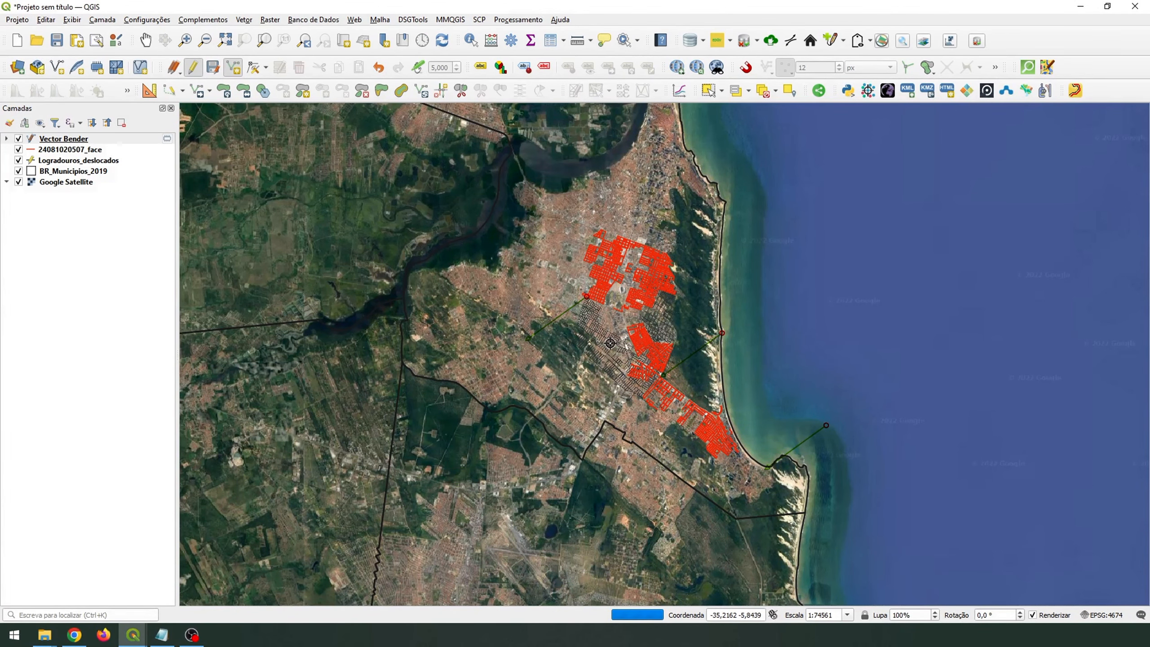
scroll(629, 349, "up", 1)
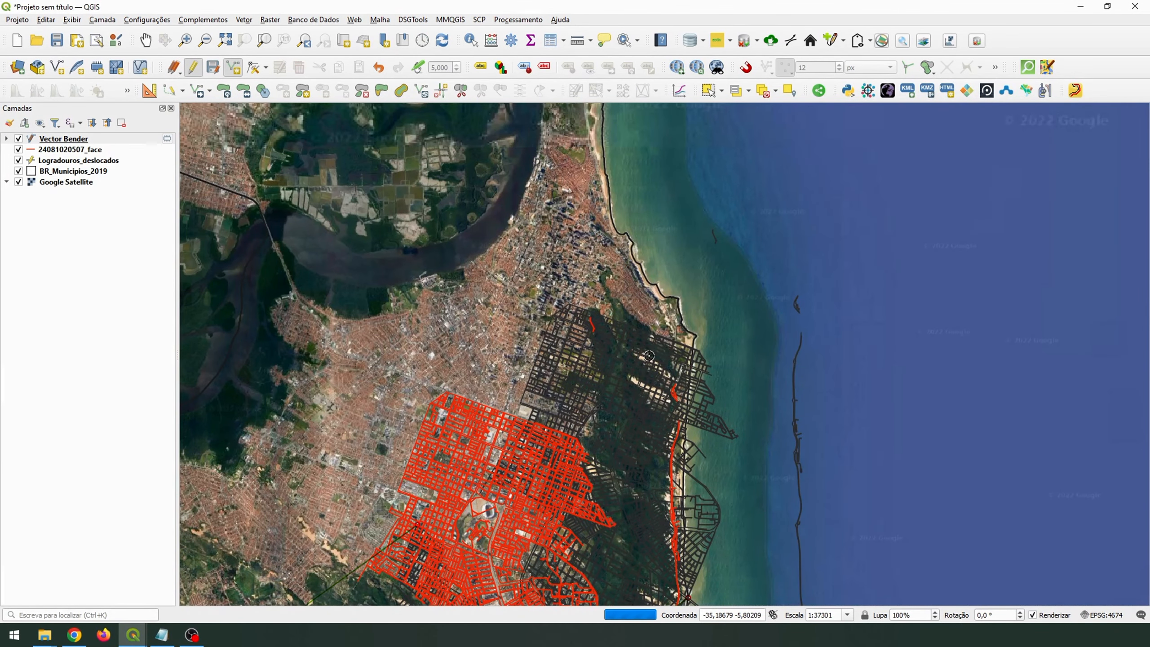
scroll(648, 356, "up", 5)
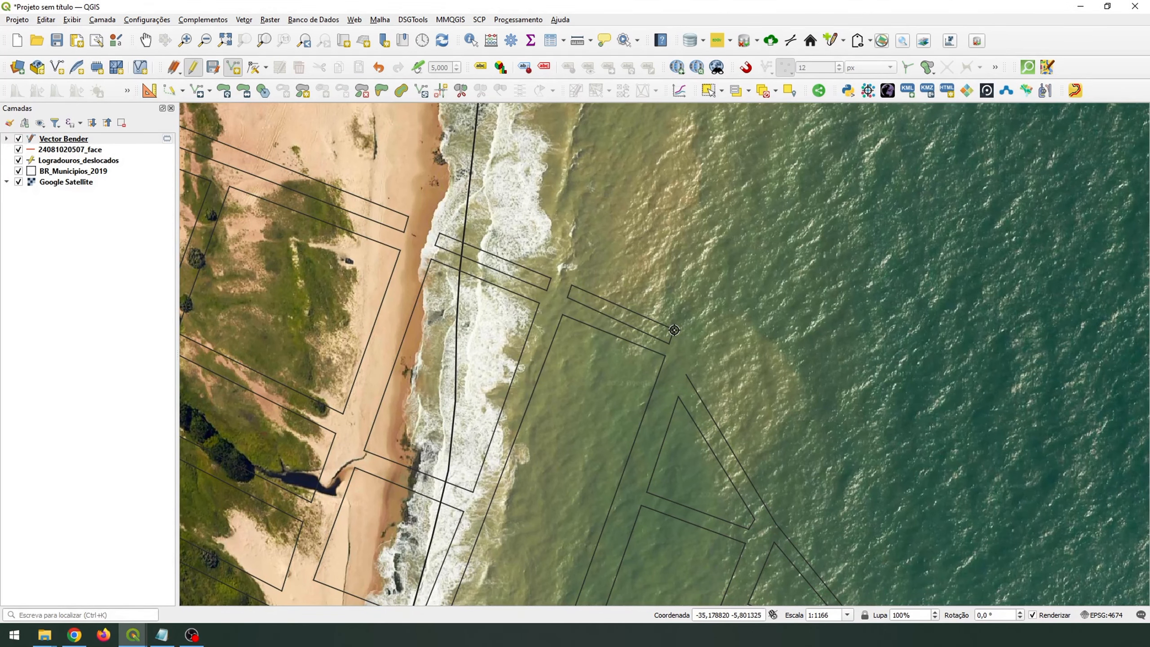
scroll(675, 330, "down", 5)
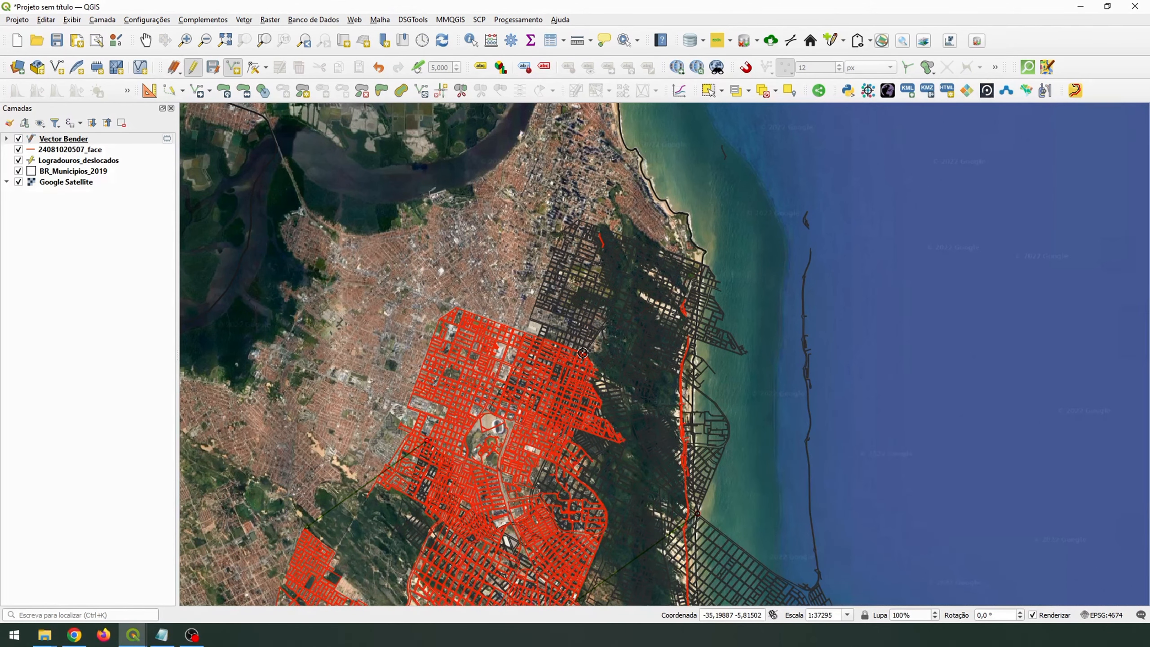
scroll(582, 353, "up", 5)
scroll(576, 355, "up", 1)
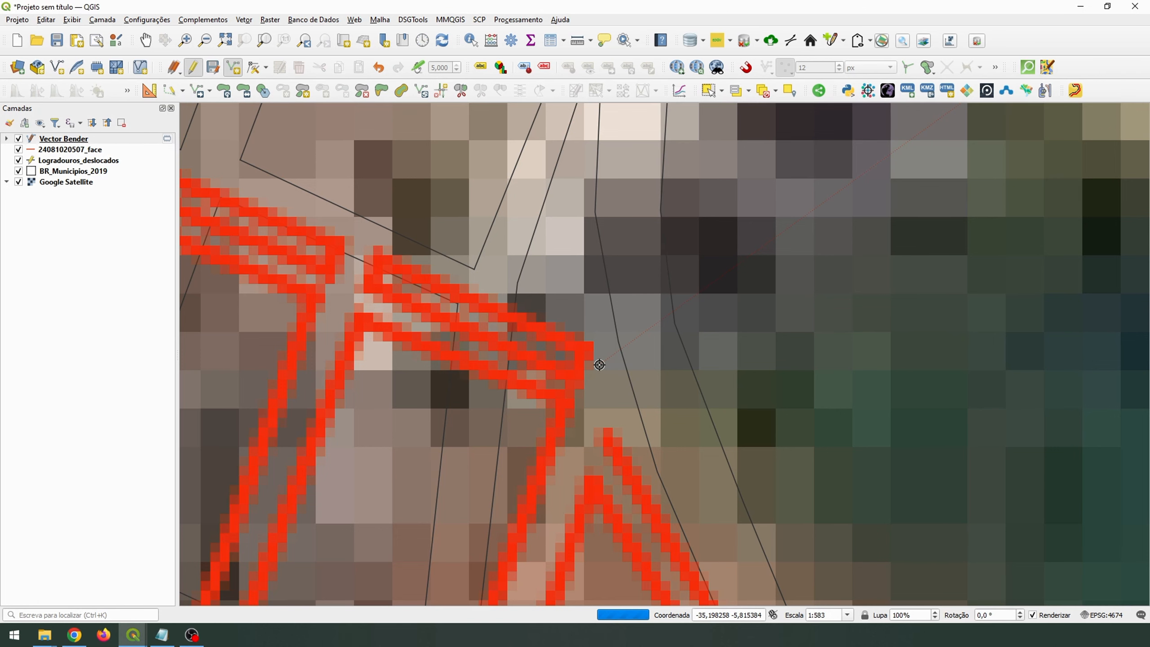
scroll(598, 365, "down", 8)
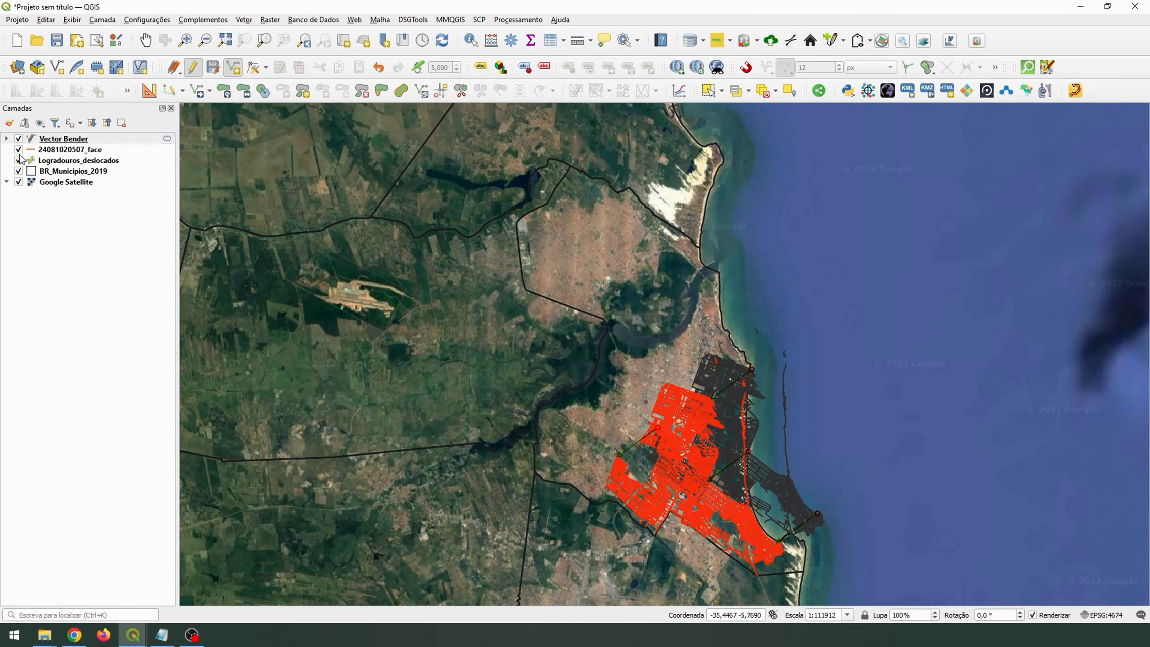
left_click(19, 149)
left_click(132, 635)
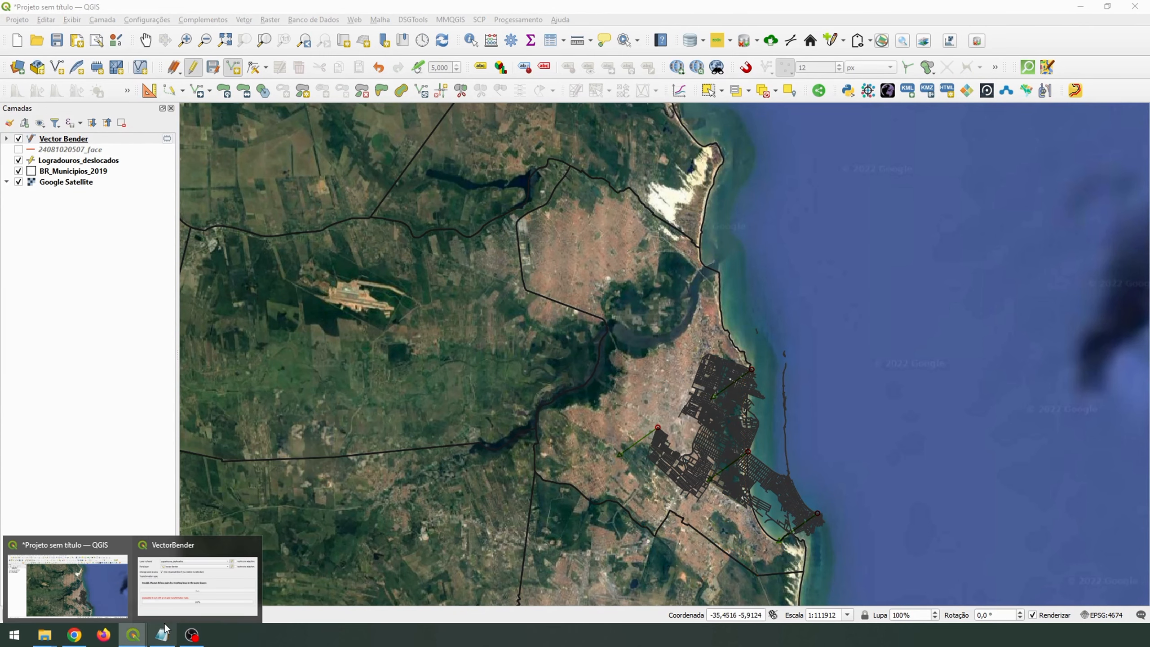
left_click(231, 586)
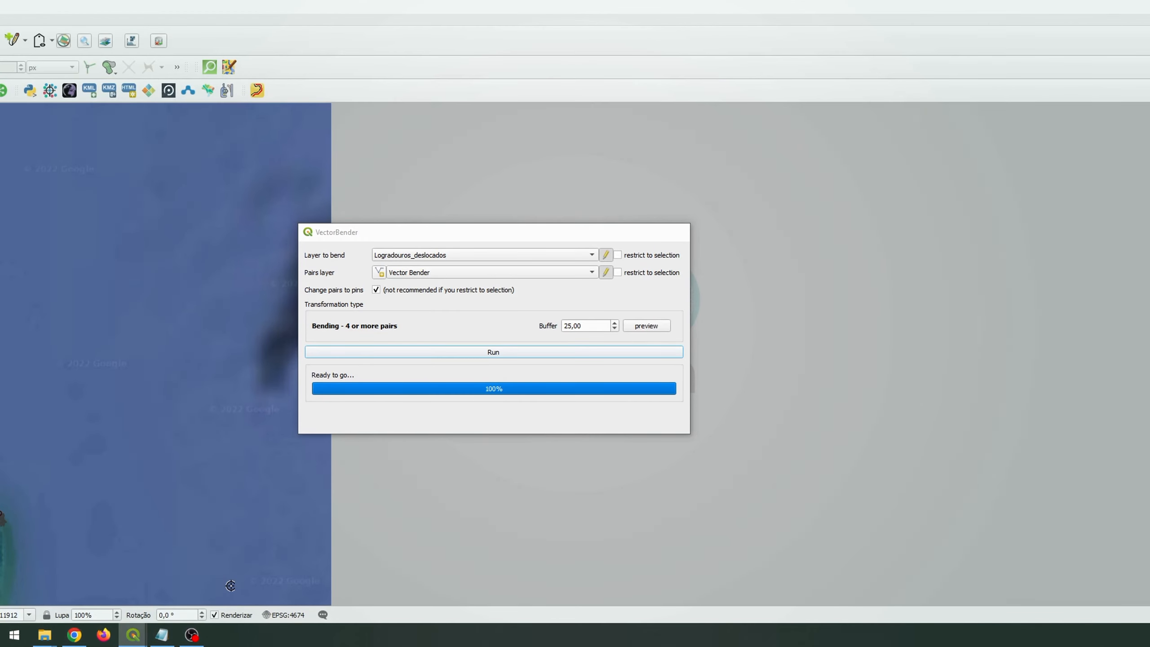
key("Return")
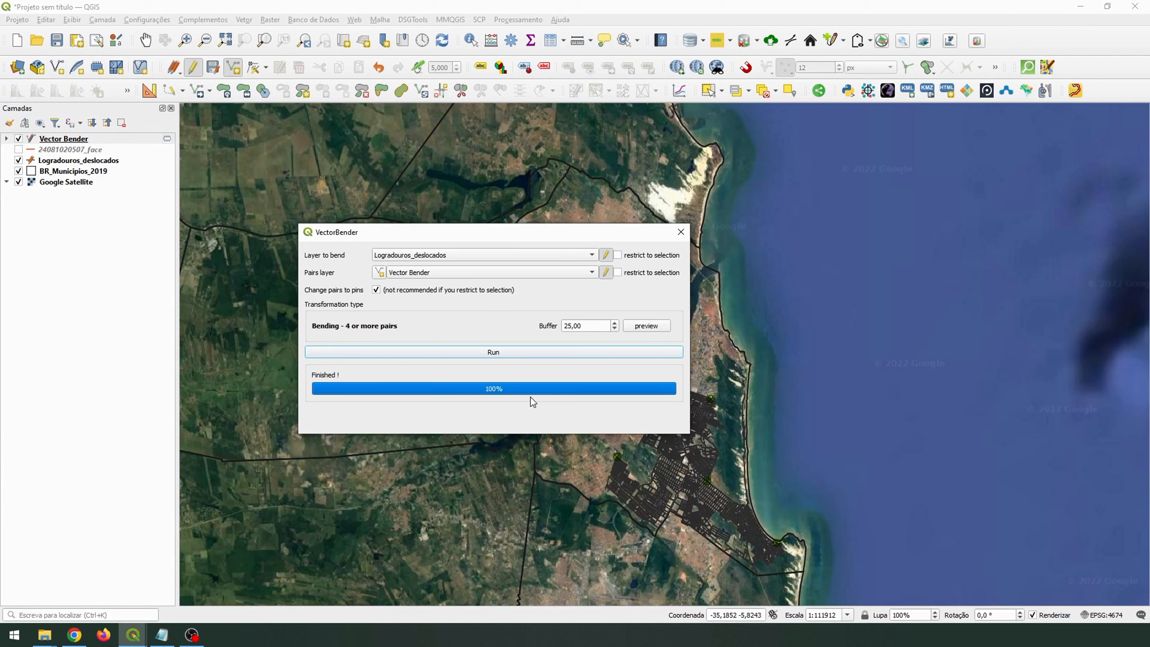
left_click(680, 232)
left_click(68, 162)
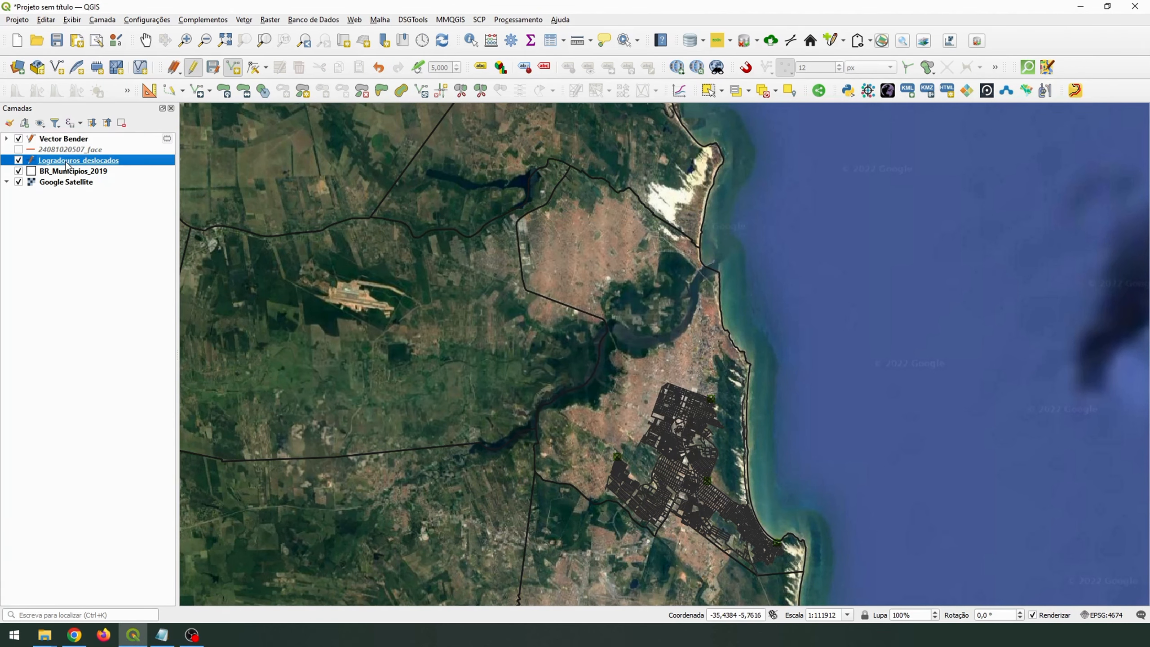
scroll(652, 461, "up", 2)
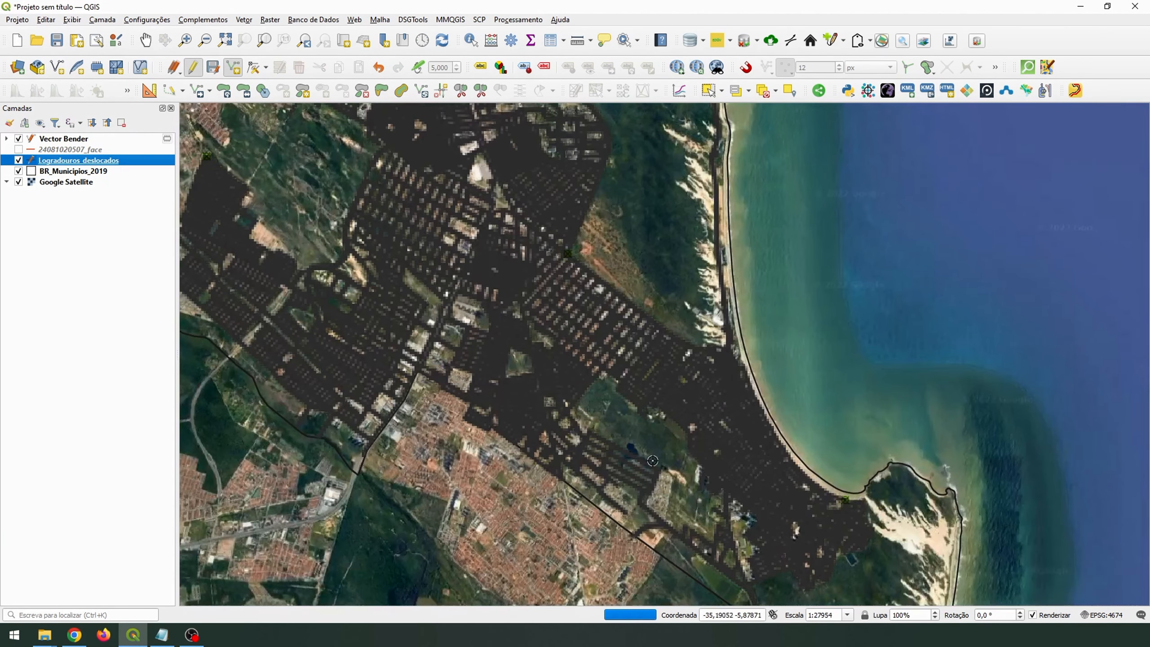
left_click(19, 149)
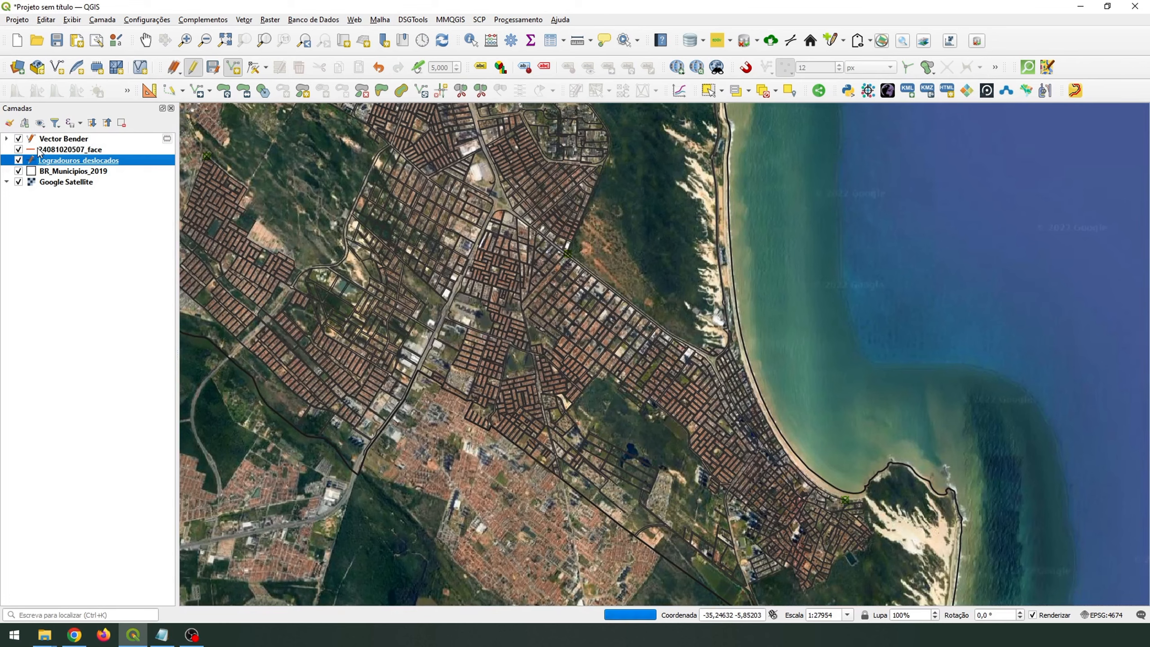
left_click_drag(40, 152, 41, 166)
scroll(840, 550, "up", 2)
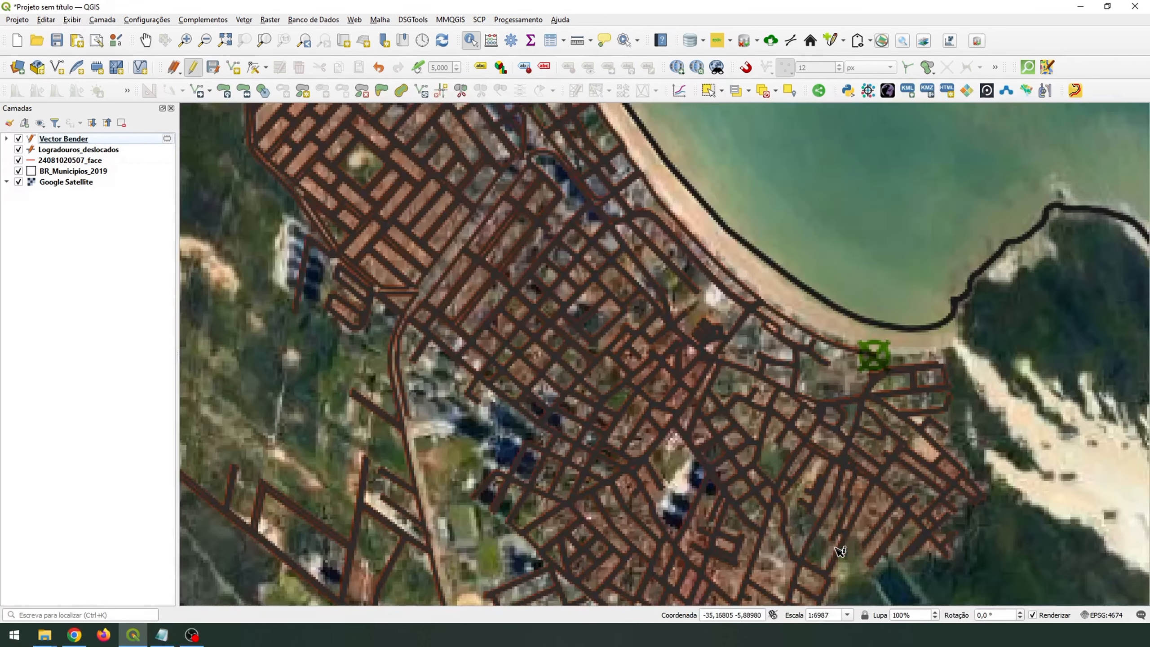
scroll(807, 345, "up", 1)
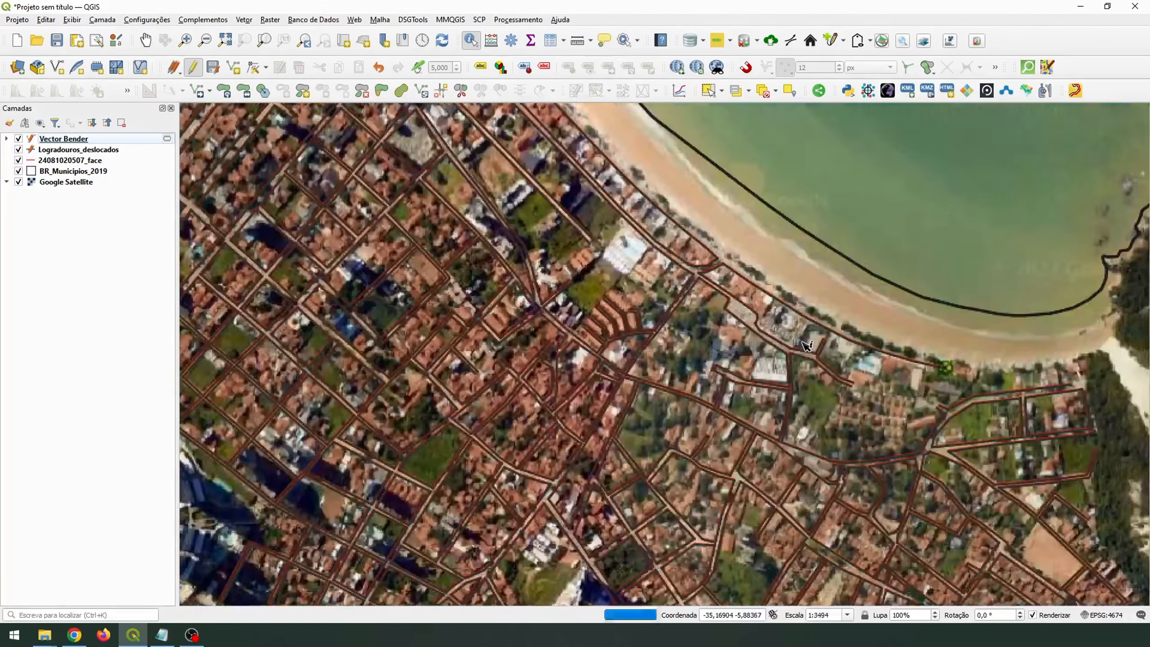
scroll(807, 345, "up", 1)
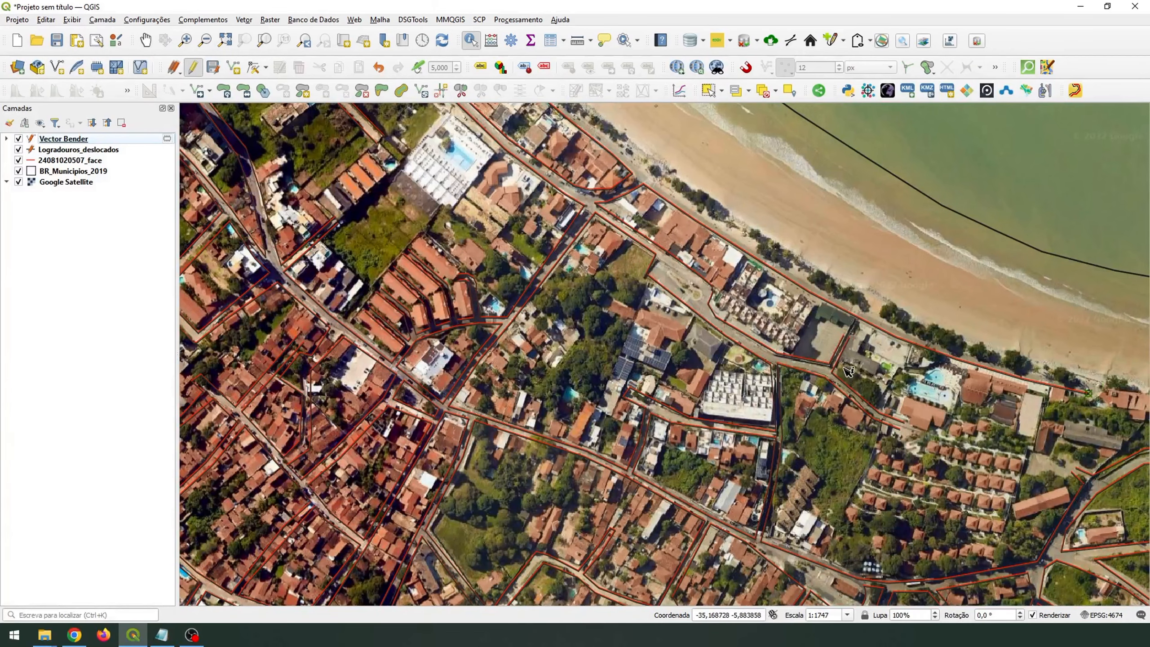
scroll(838, 378, "down", 1)
scroll(978, 372, "up", 1)
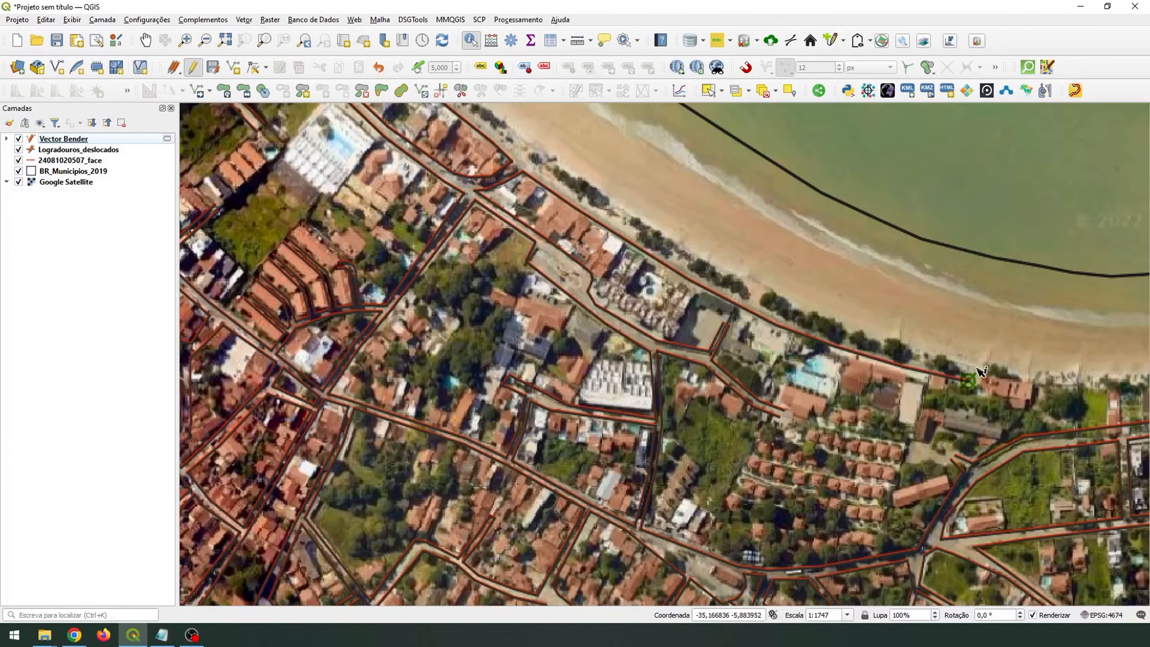
scroll(958, 446, "up", 1)
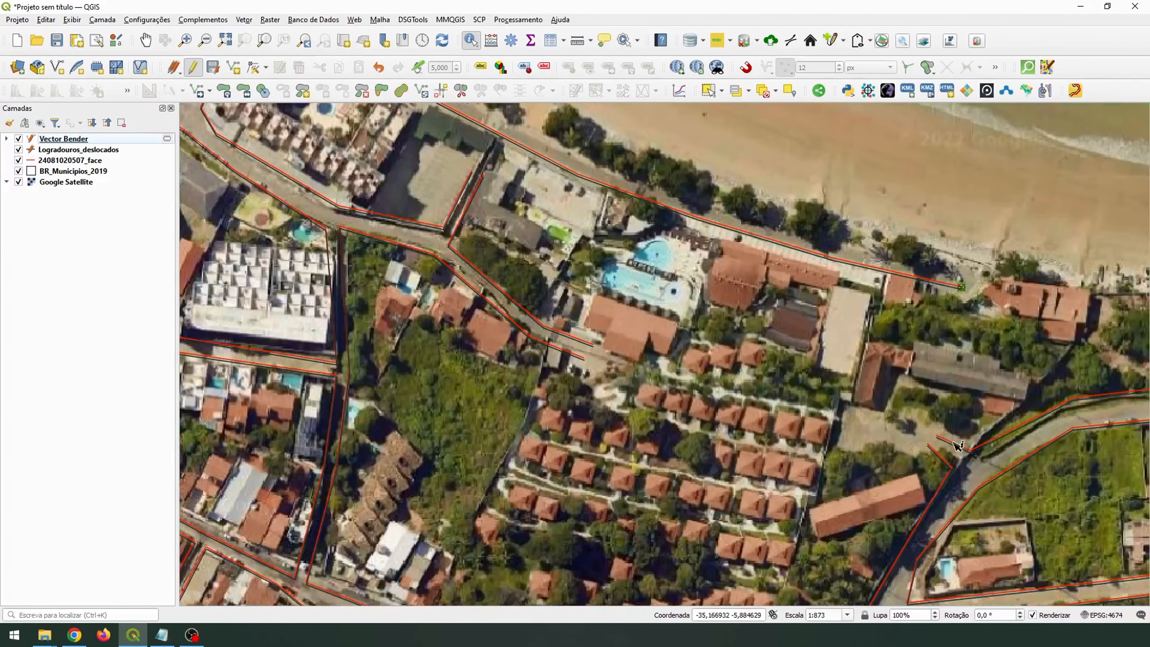
scroll(955, 439, "down", 2)
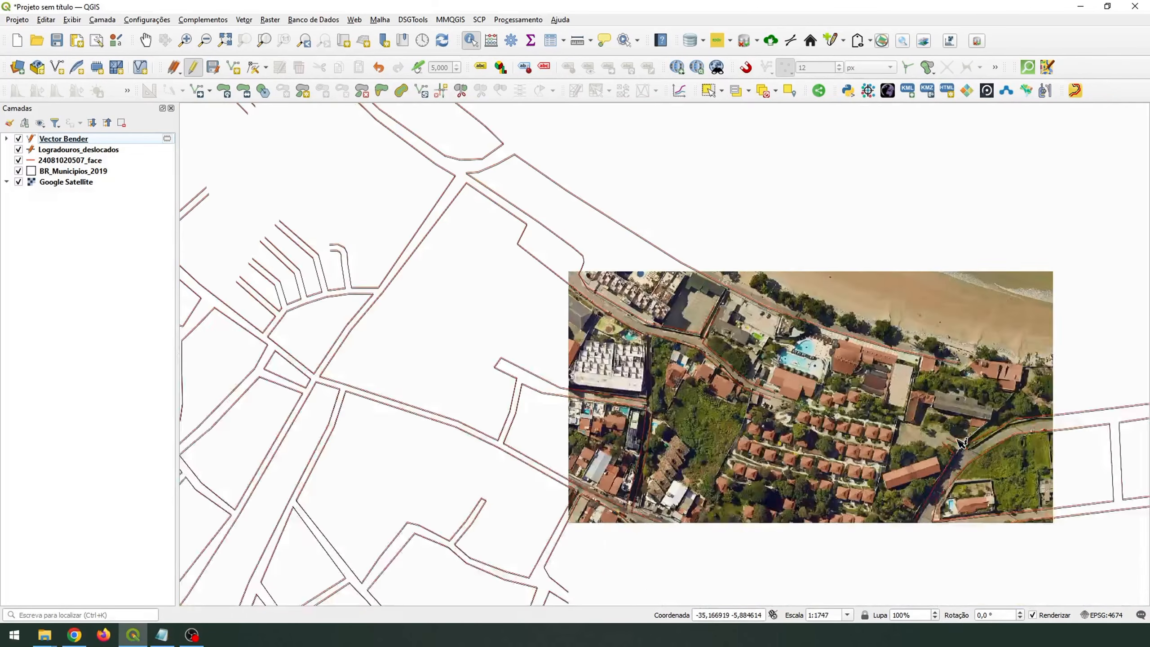
scroll(941, 421, "down", 1)
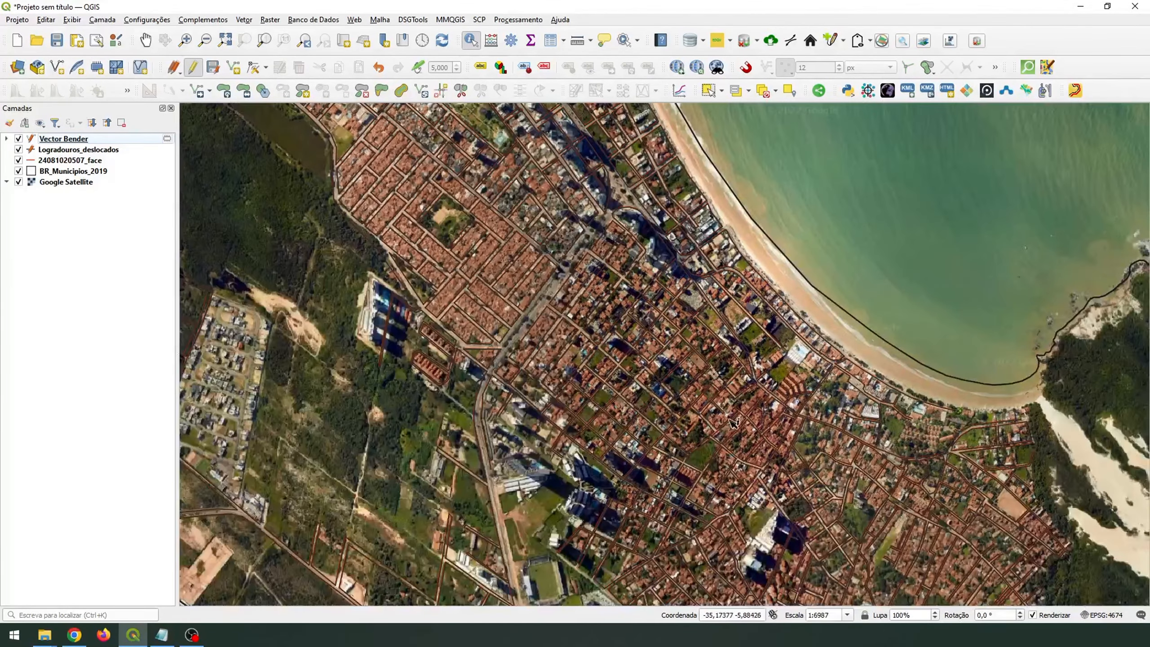
left_click_drag(279, 313, 607, 410)
scroll(654, 351, "down", 2)
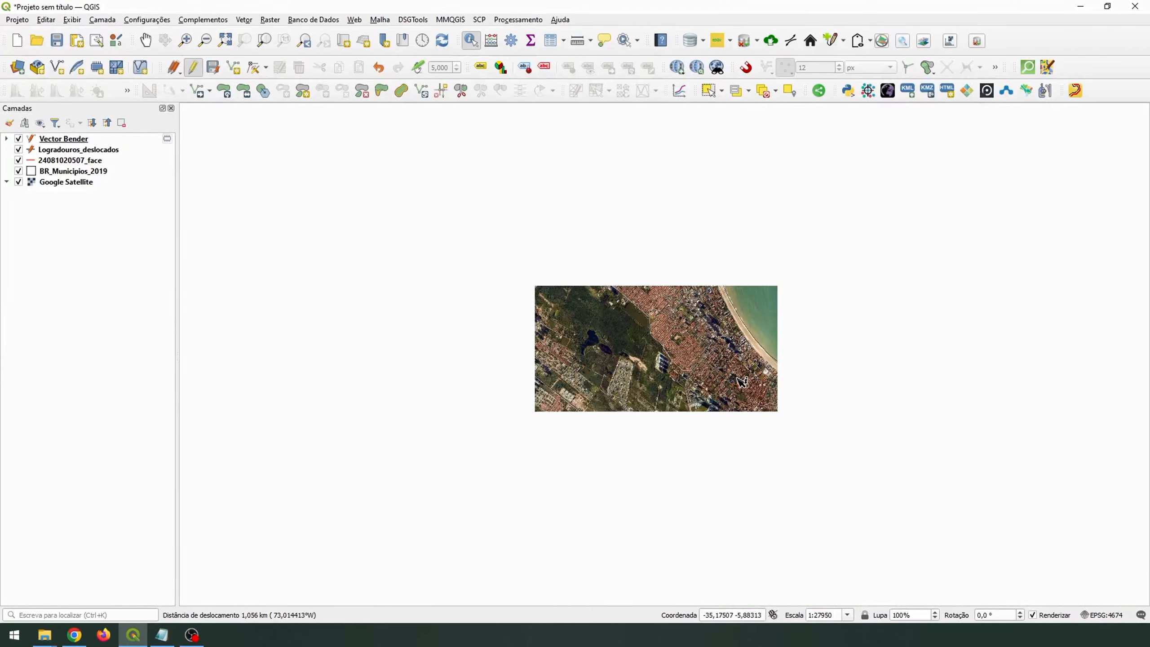
scroll(735, 373, "down", 1)
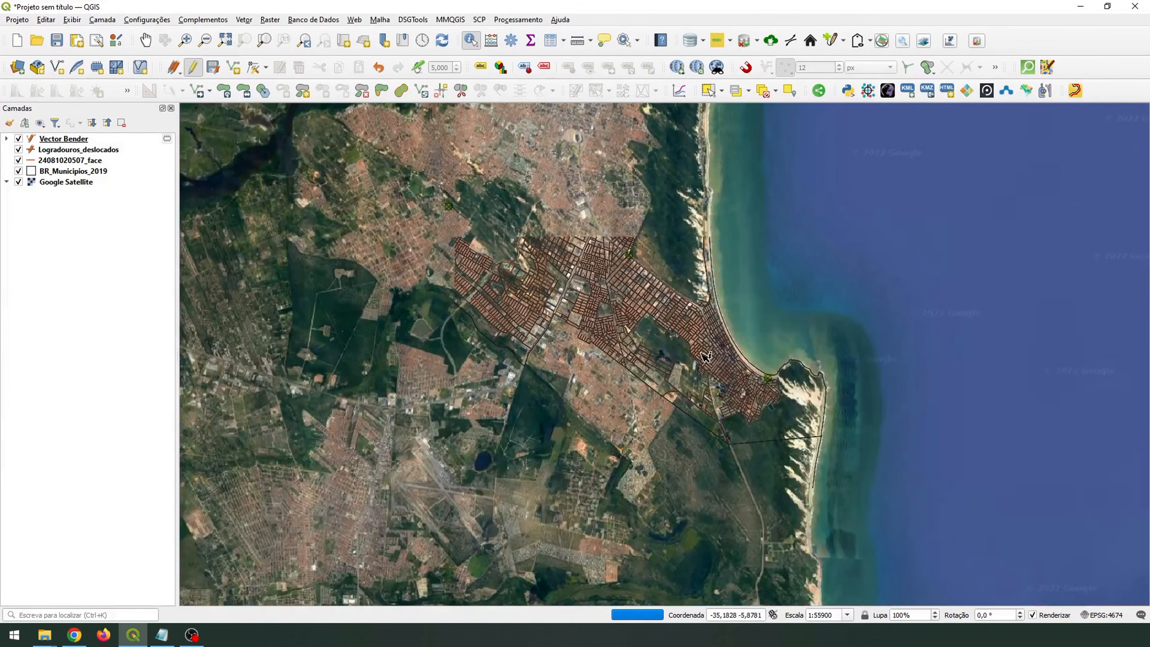
scroll(705, 357, "down", 1)
left_click_drag(705, 357, 712, 477)
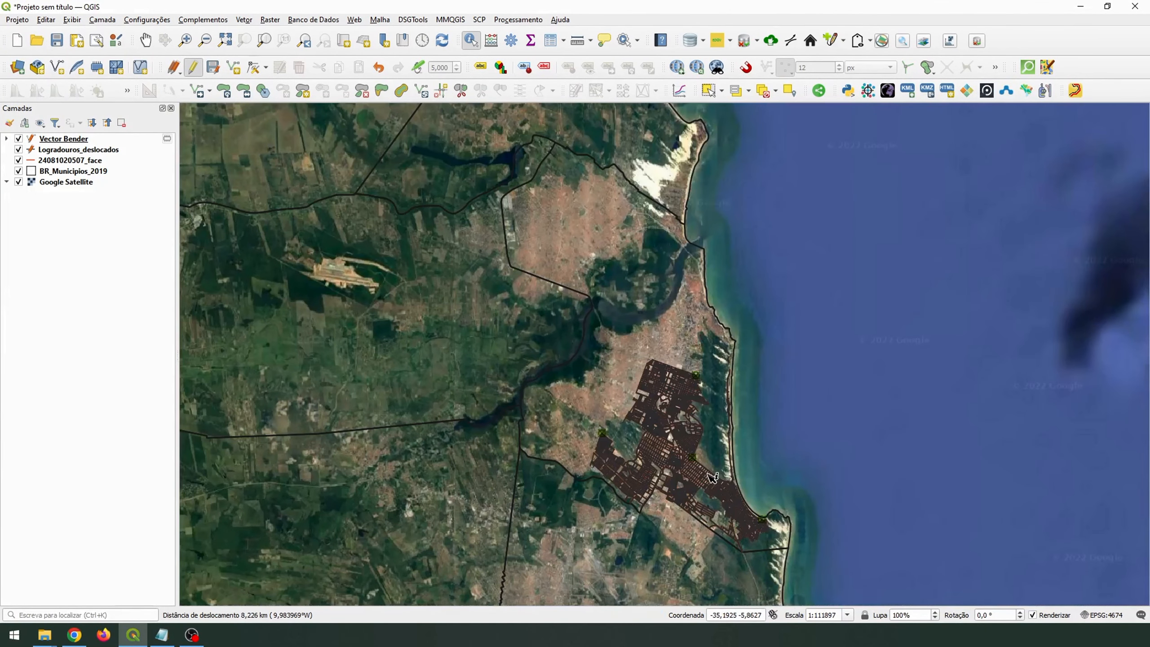
Step: End the editing of Logradouros_deslocados and remove the Vector Bender layer from the project
left_click(78, 150)
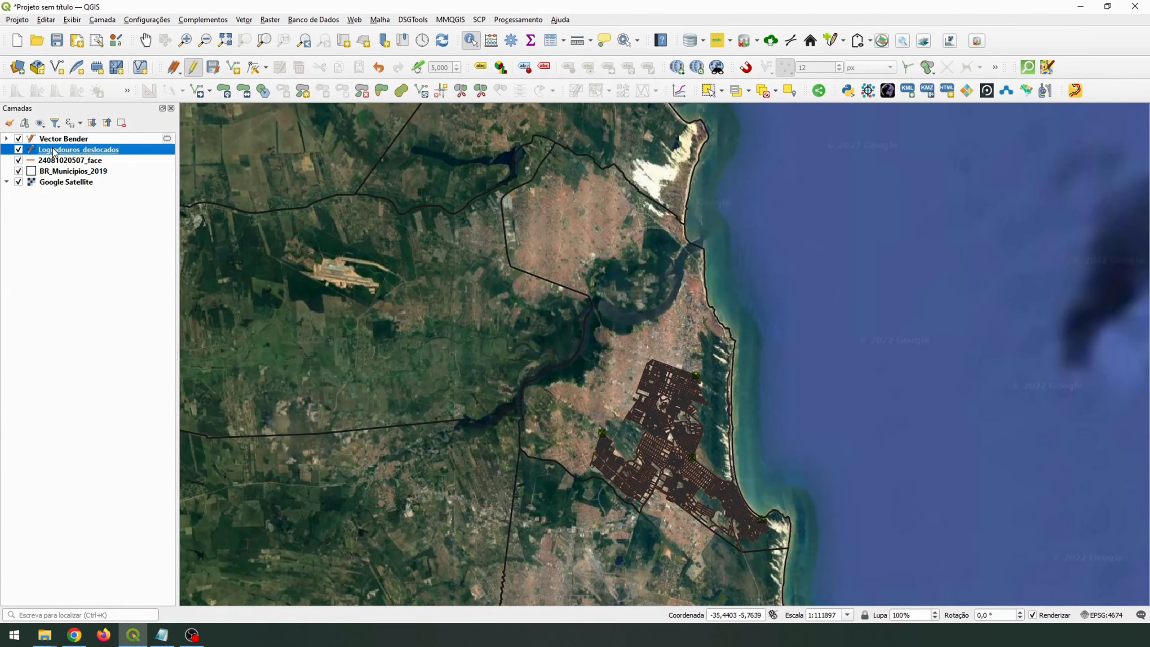
left_click(193, 69)
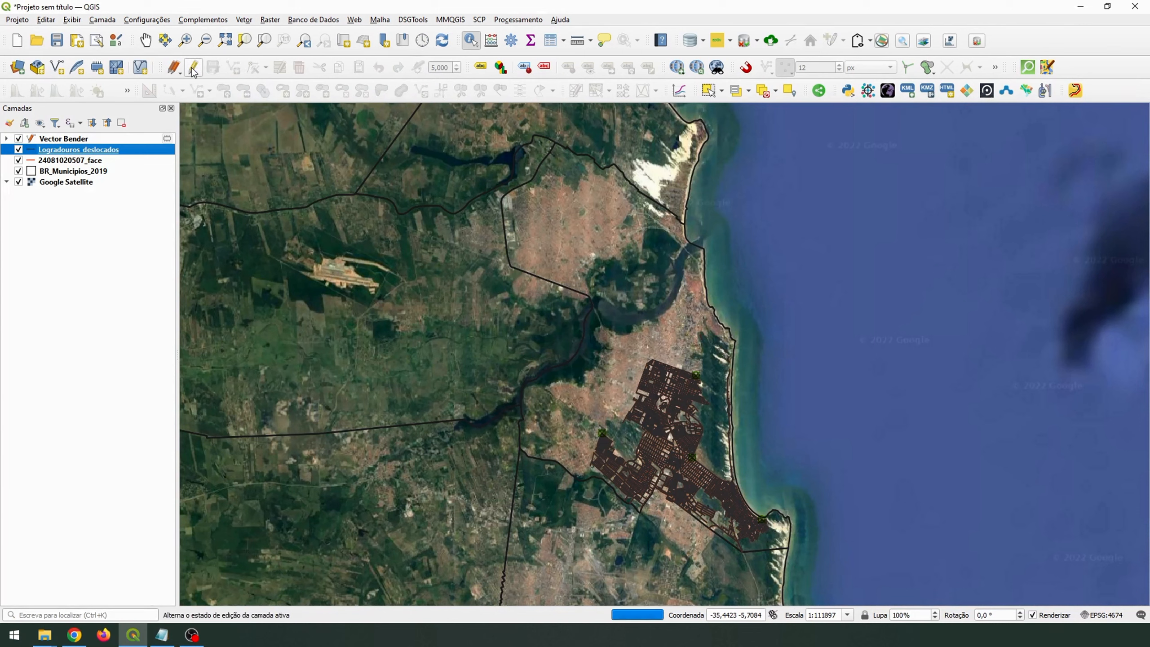
left_click(61, 140)
right_click(61, 139)
left_click(93, 255)
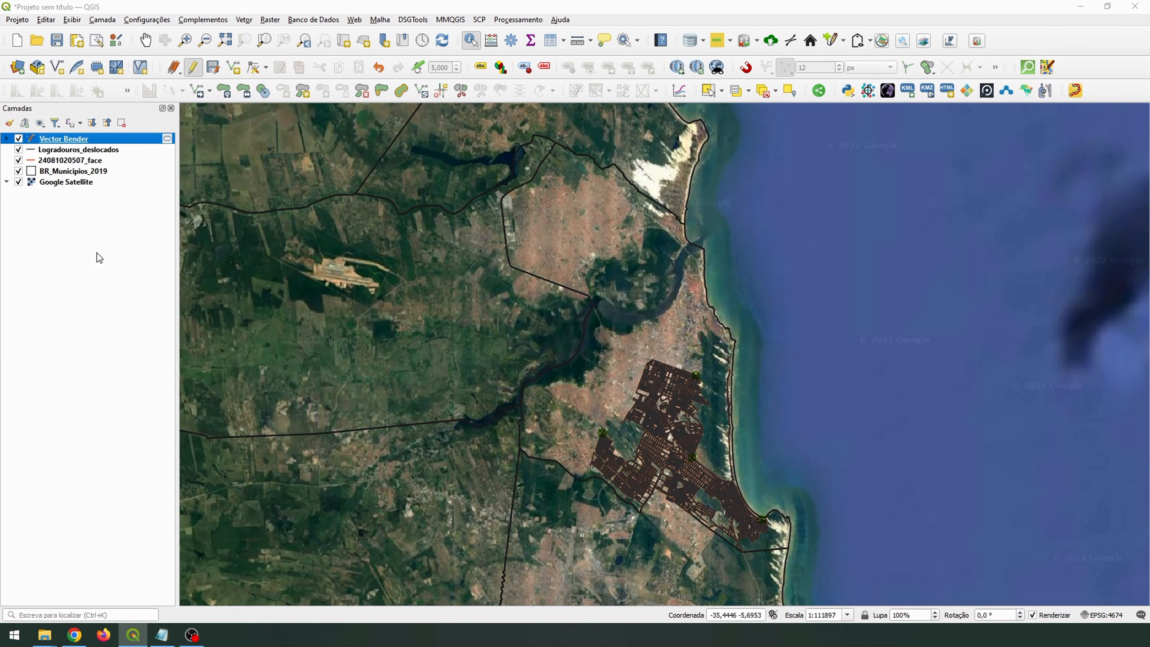
left_click(571, 327)
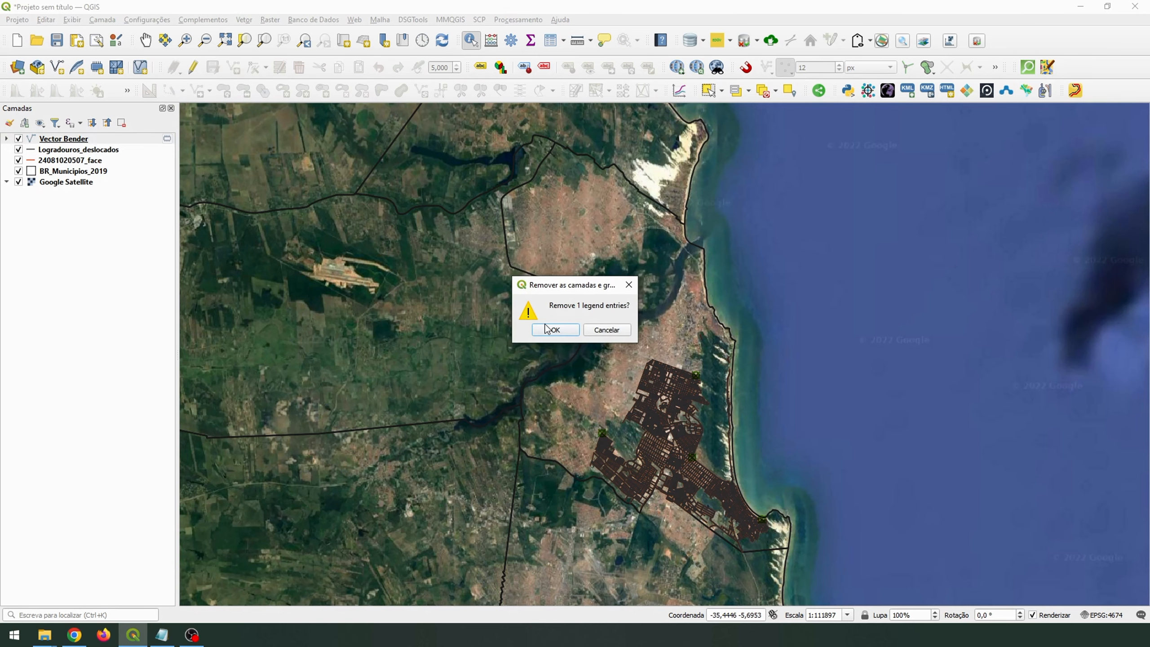
left_click(553, 329)
scroll(682, 484, "up", 1)
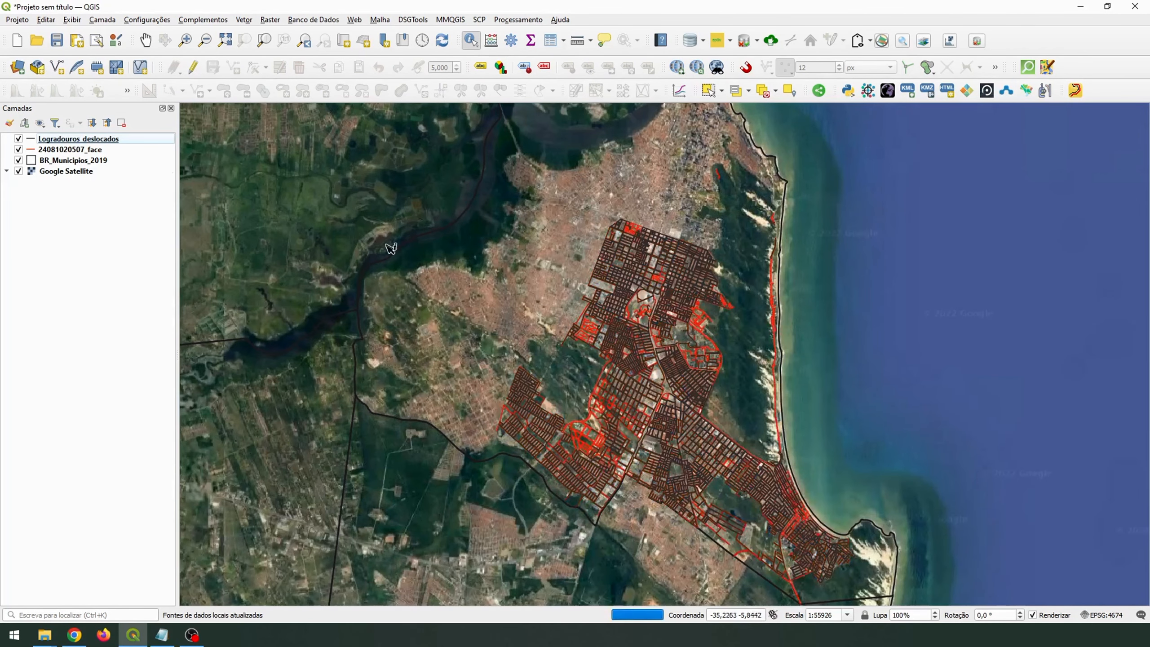
left_click(57, 150)
left_click(57, 140, "ctrl")
right_click(54, 136)
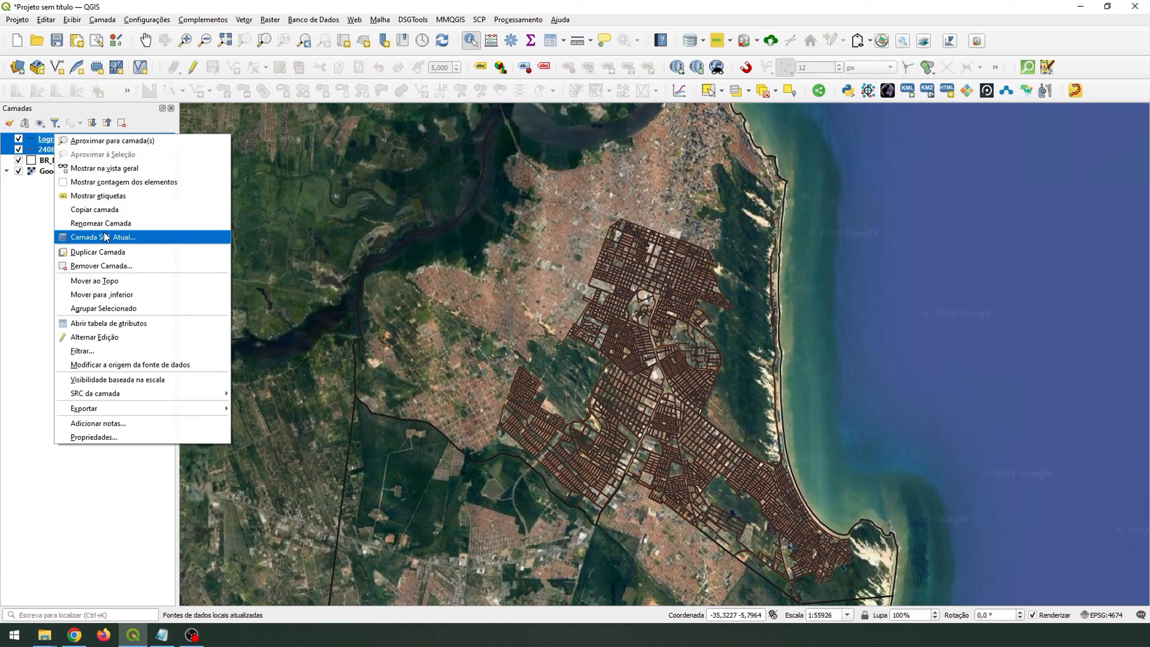
left_click(101, 266)
left_click(553, 330)
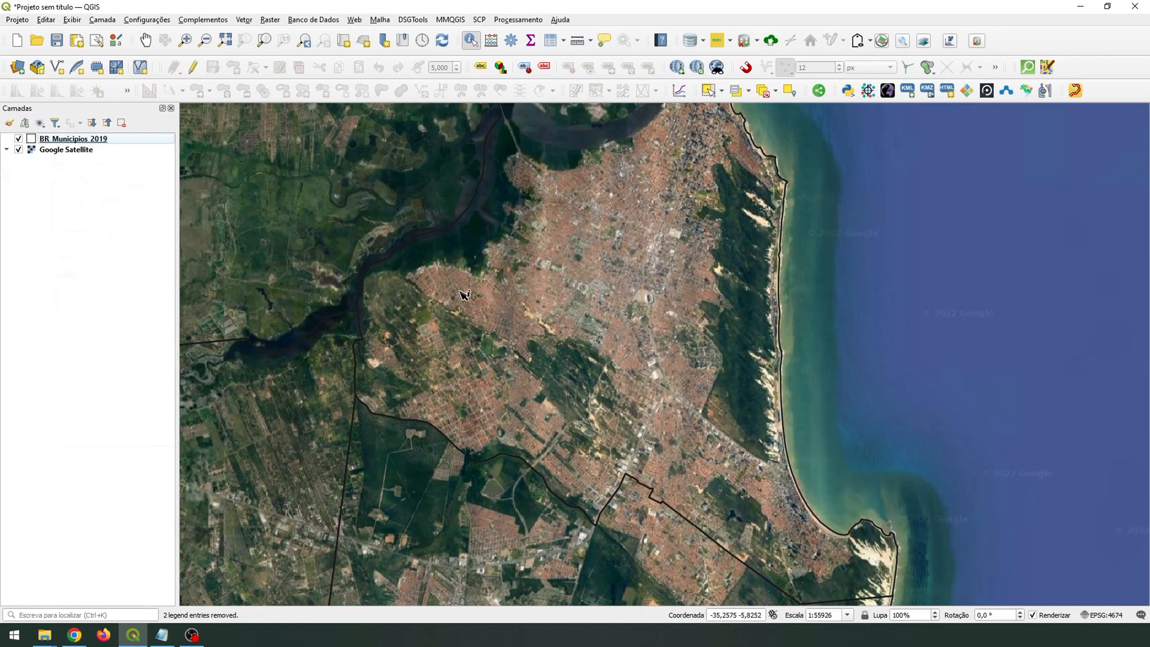
Step: Add Logradouros_deslocados.shp from the vector_bender folder as a vector layer and check its position over the satellite imagery
scroll(524, 281, "down", 1)
left_click(18, 67)
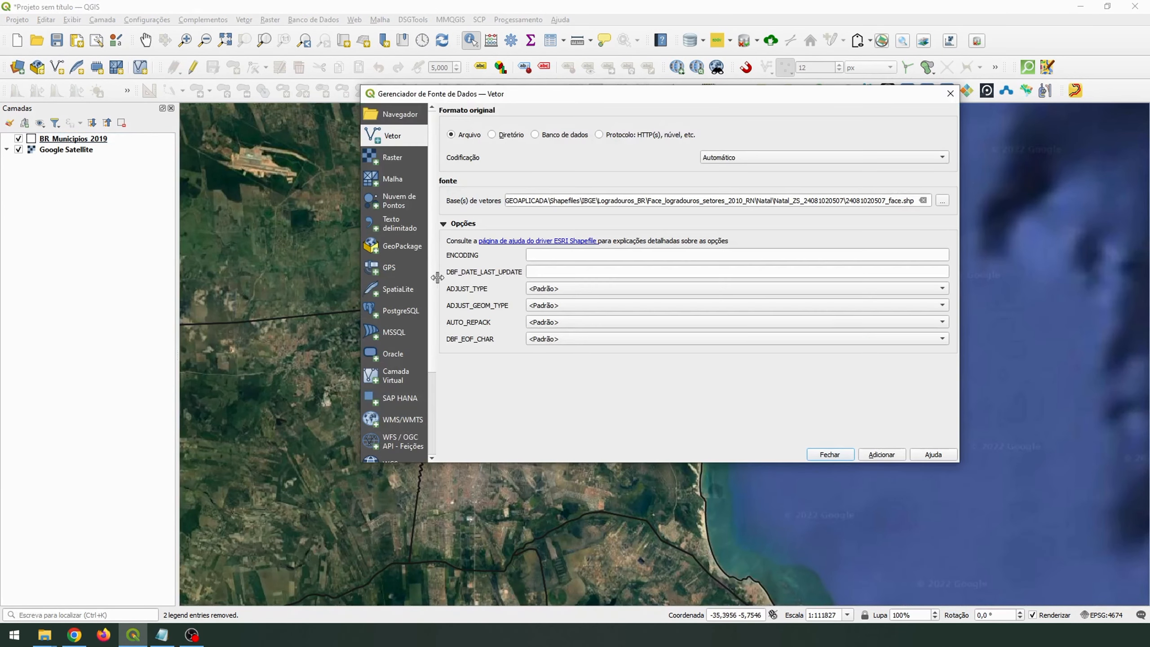
left_click(941, 200)
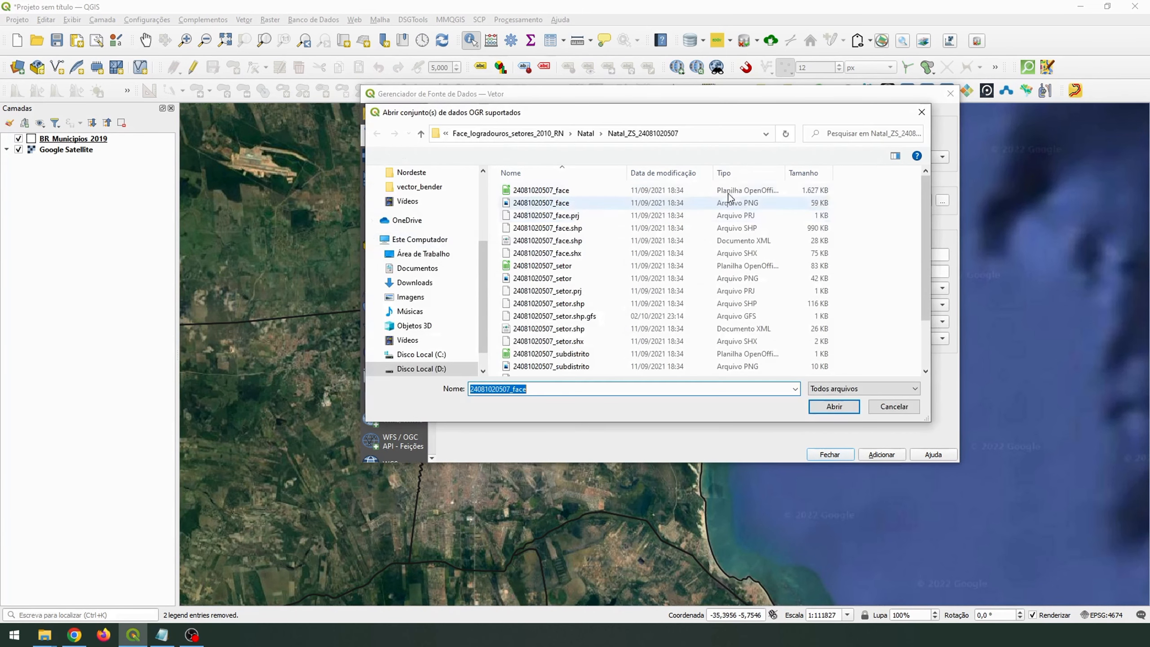
left_click(416, 258)
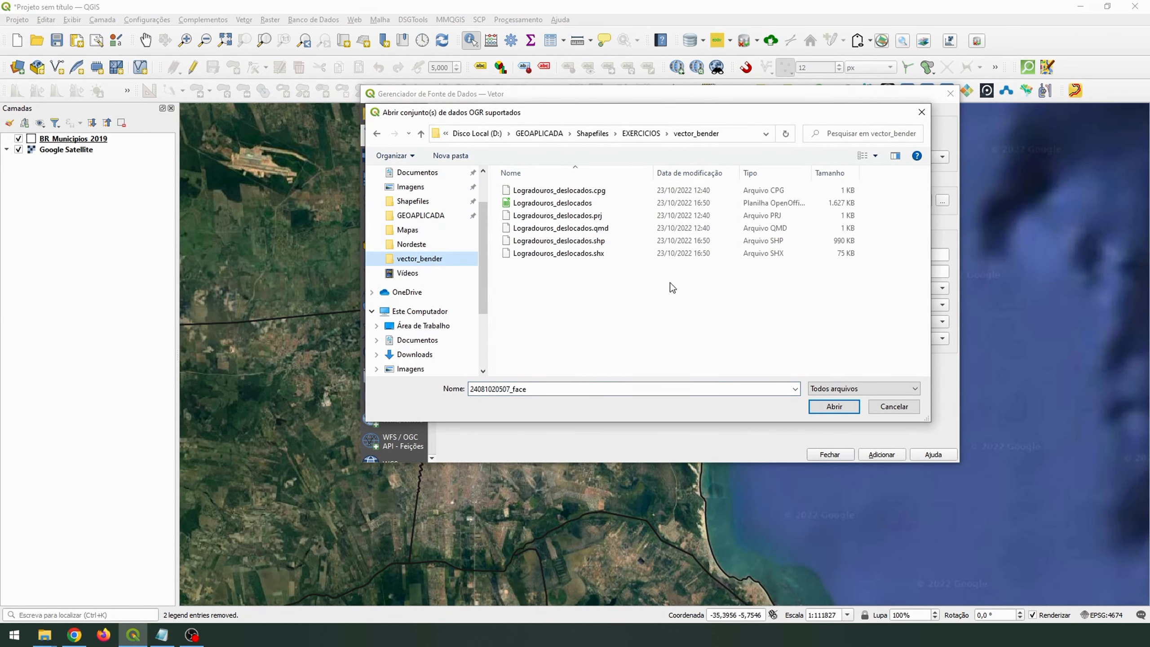
left_click(604, 243)
left_click(835, 407)
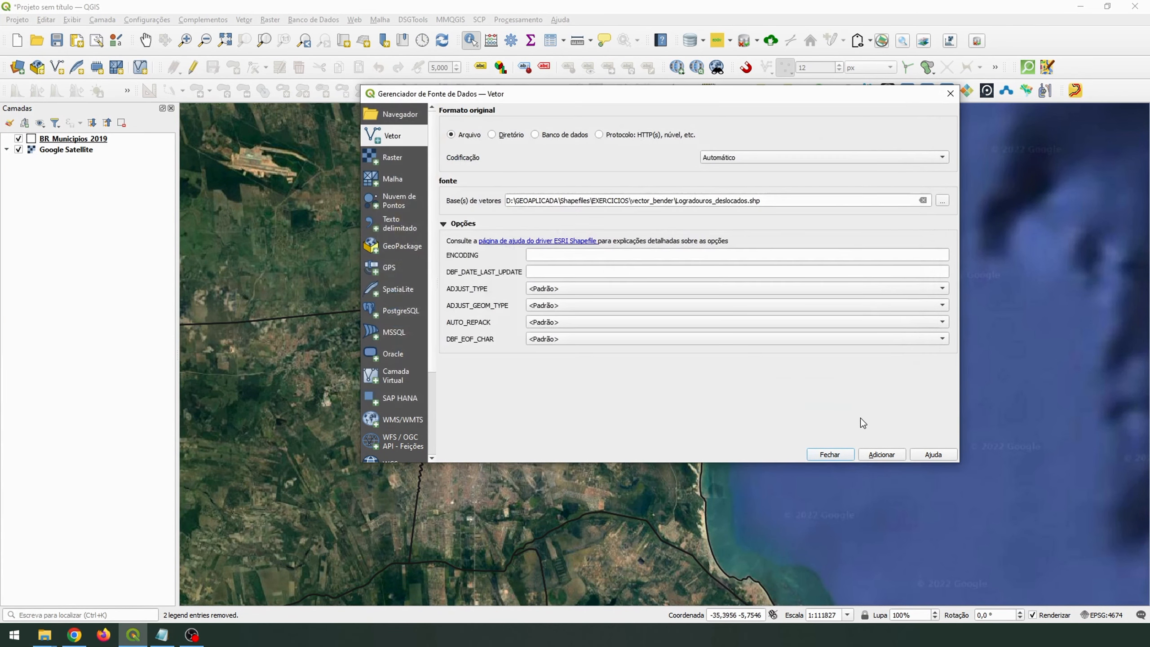
left_click(883, 455)
left_click(830, 454)
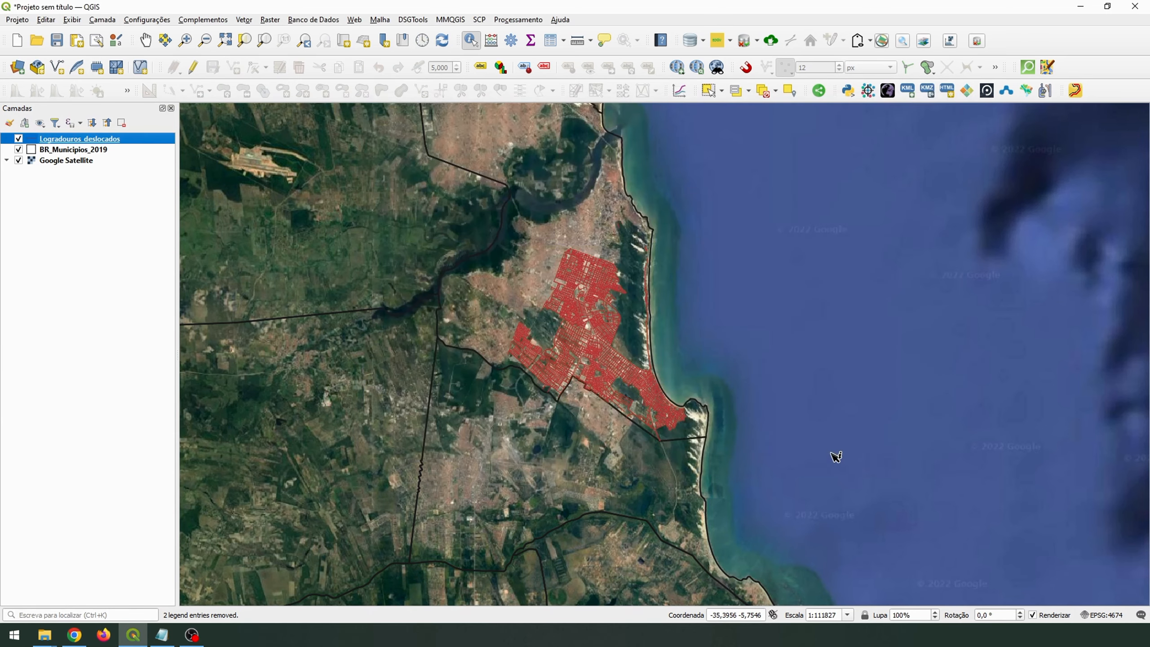
scroll(571, 387, "up", 2)
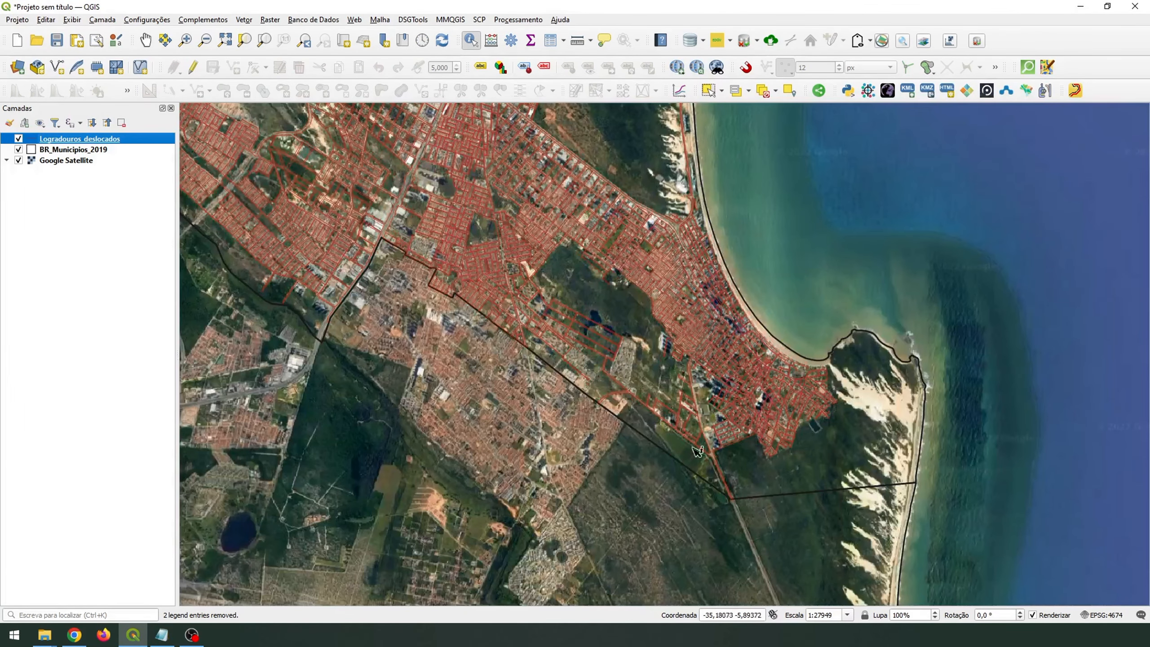
scroll(727, 465, "down", 1)
scroll(729, 465, "down", 1)
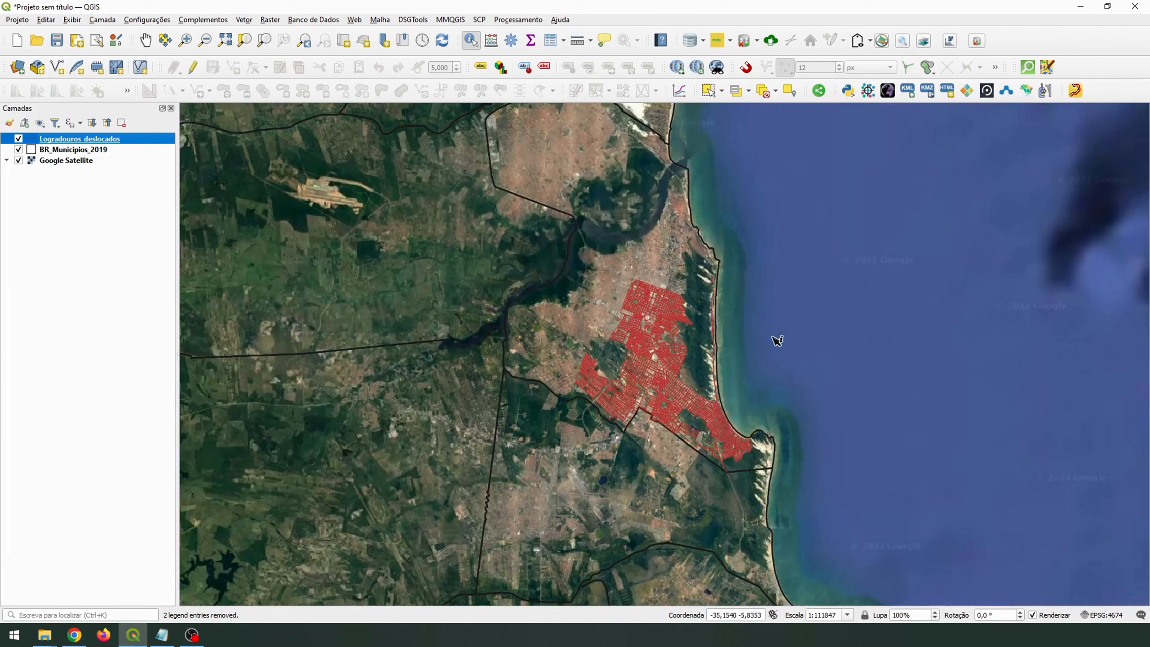